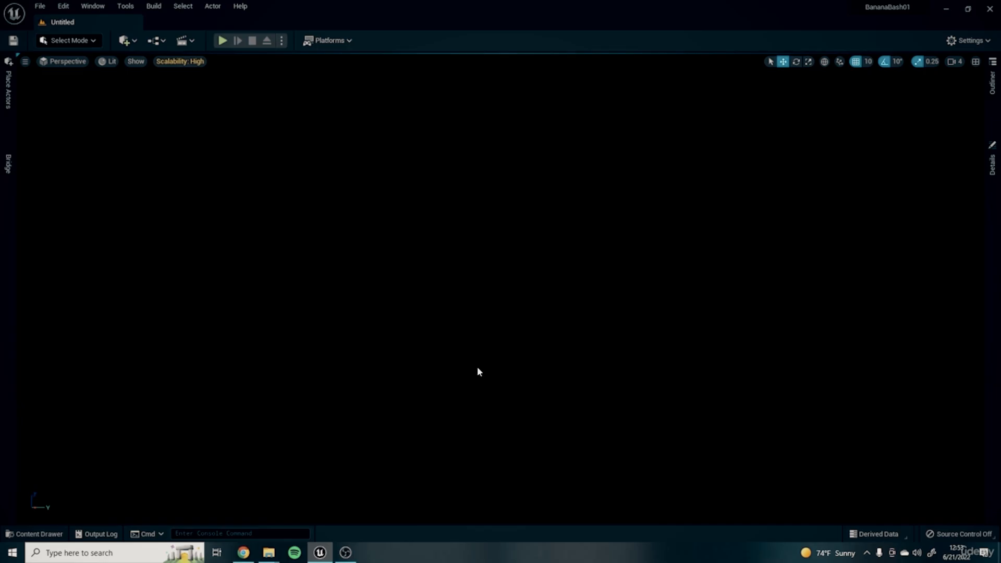
# - Open the ThirdPersonMap level from the Content/Template/ThirdPerson/Maps folder
pyautogui.click(52, 532)
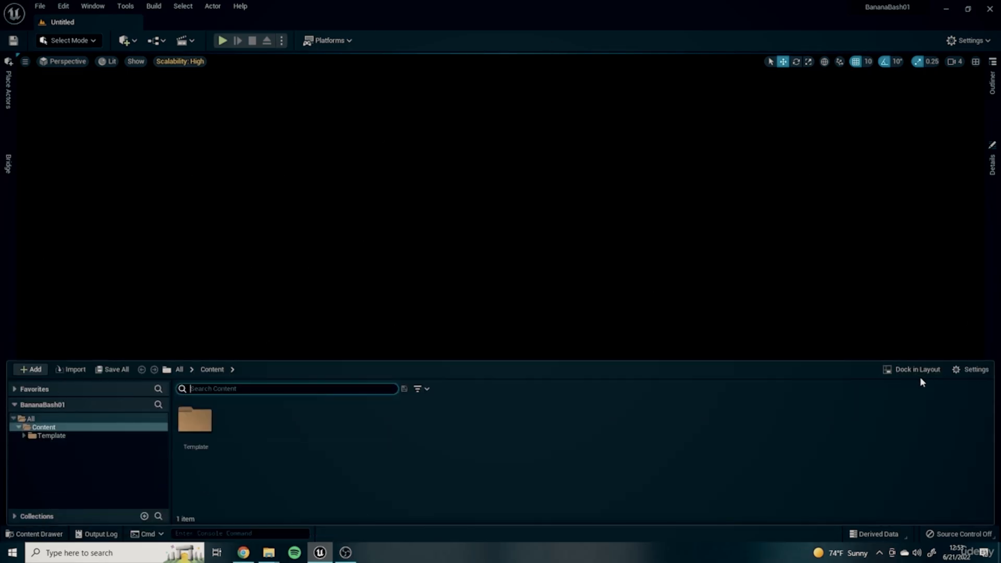
pyautogui.doubleClick(195, 422)
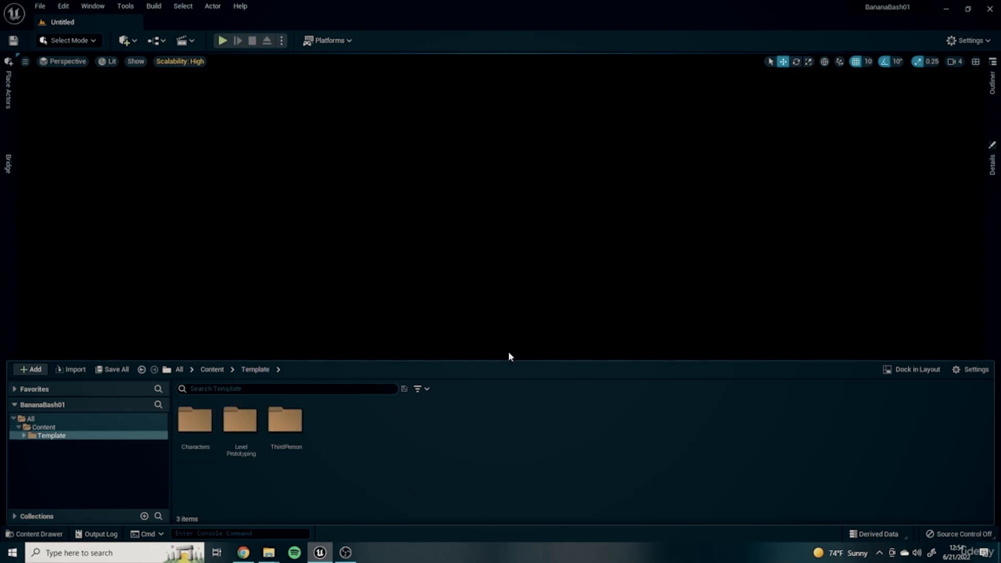
pyautogui.doubleClick(285, 419)
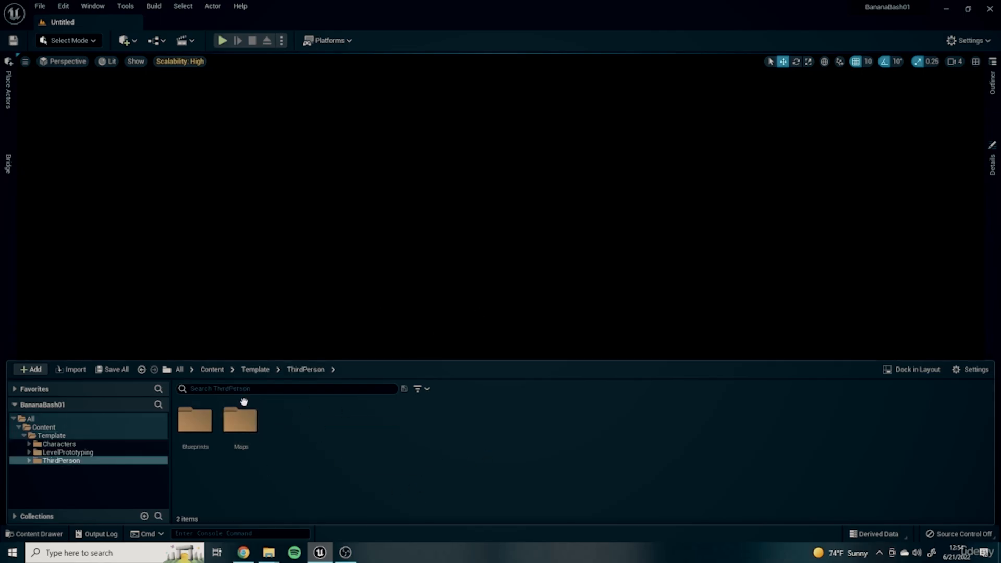
pyautogui.click(236, 424)
pyautogui.doubleClick(235, 427)
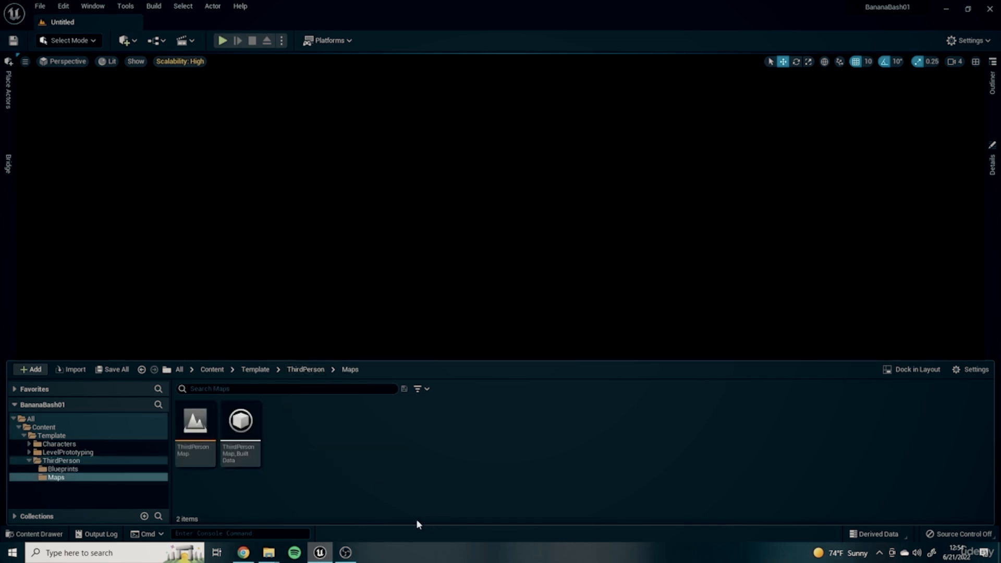
pyautogui.doubleClick(184, 444)
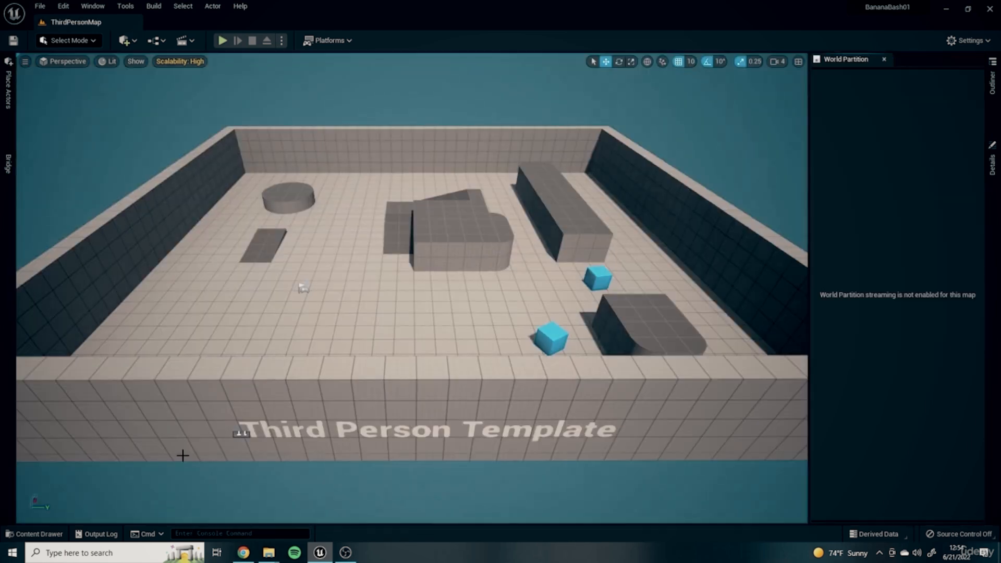
# - Show ThirdPersonMap's location in the project content and close the World Partition panel
pyautogui.click(72, 533)
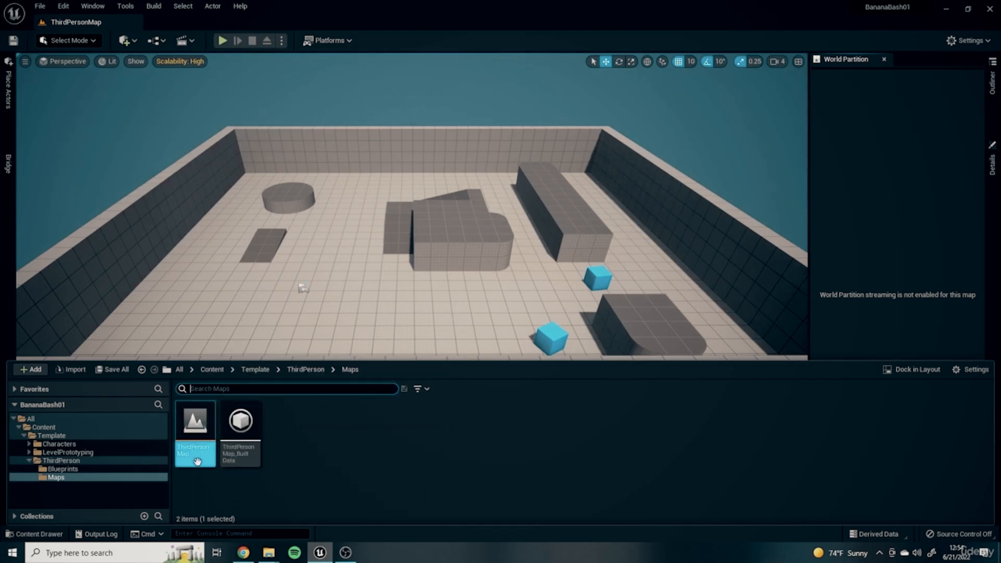
pyautogui.click(883, 59)
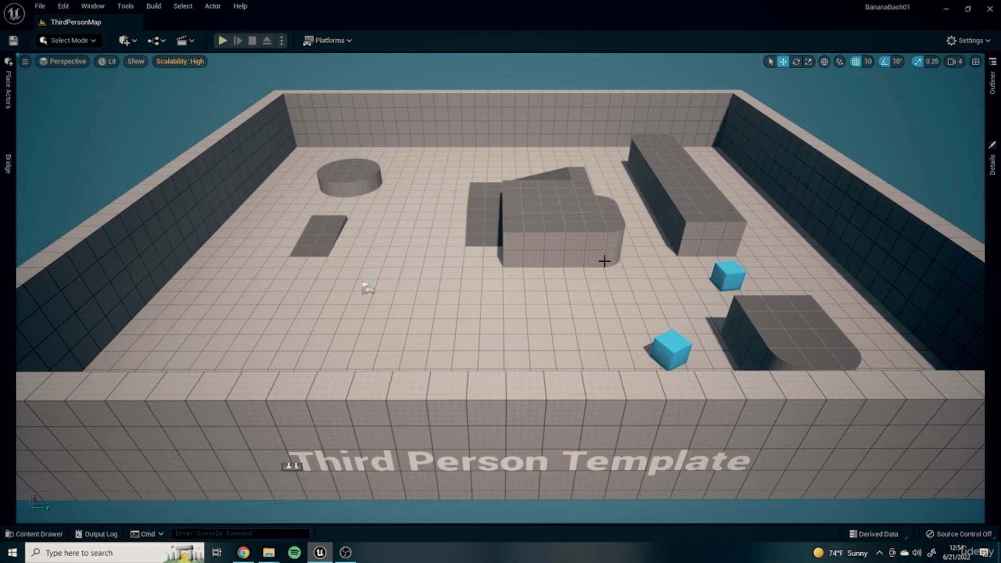
pyautogui.moveTo(619, 289)
pyautogui.mouseDown(button='right')
pyautogui.moveTo(618, 267)
pyautogui.moveTo(608, 282)
pyautogui.mouseUp(button='right')
pyautogui.moveTo(520, 288); pyautogui.dragTo(524, 284, button='right')
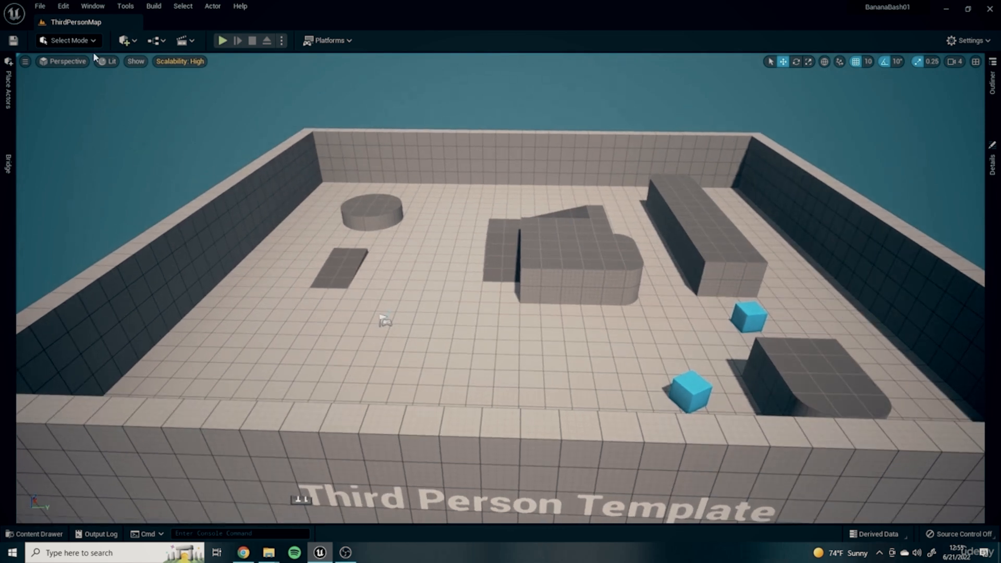
# - Set both the Editor Startup Map and the Game Default Map to ThirdPersonMap in the project's Maps & Modes settings
pyautogui.click(64, 6)
pyautogui.click(120, 163)
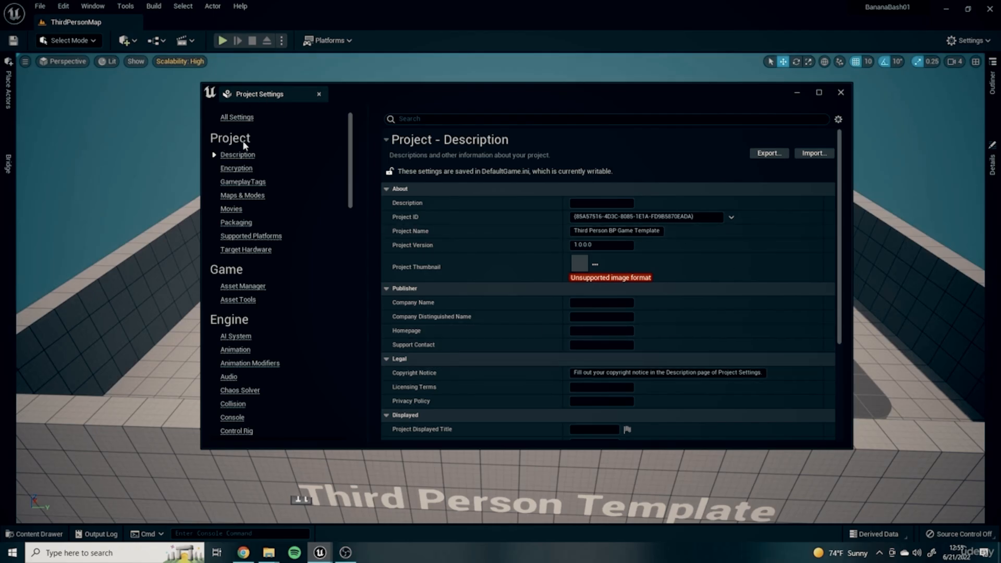
pyautogui.click(243, 196)
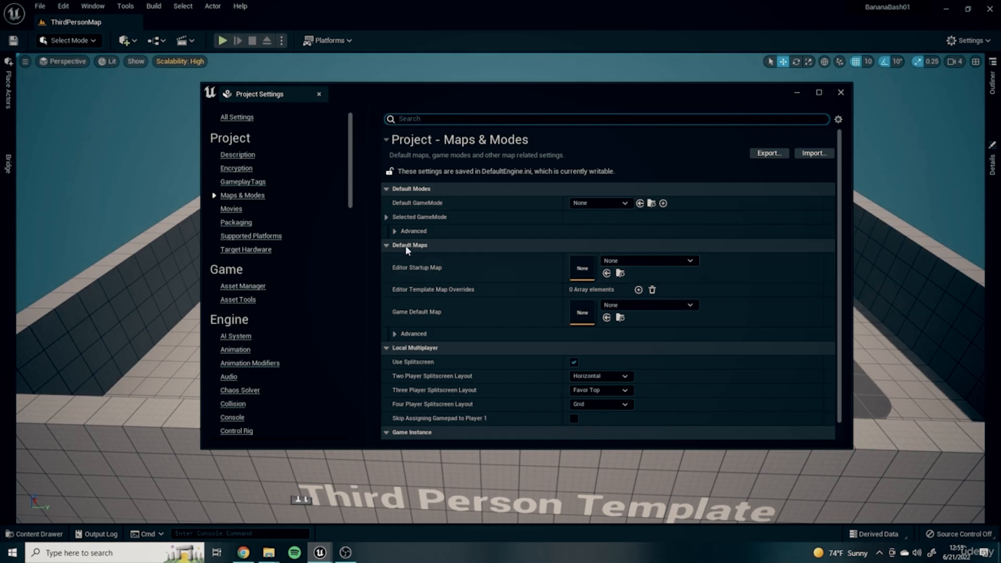
pyautogui.click(651, 261)
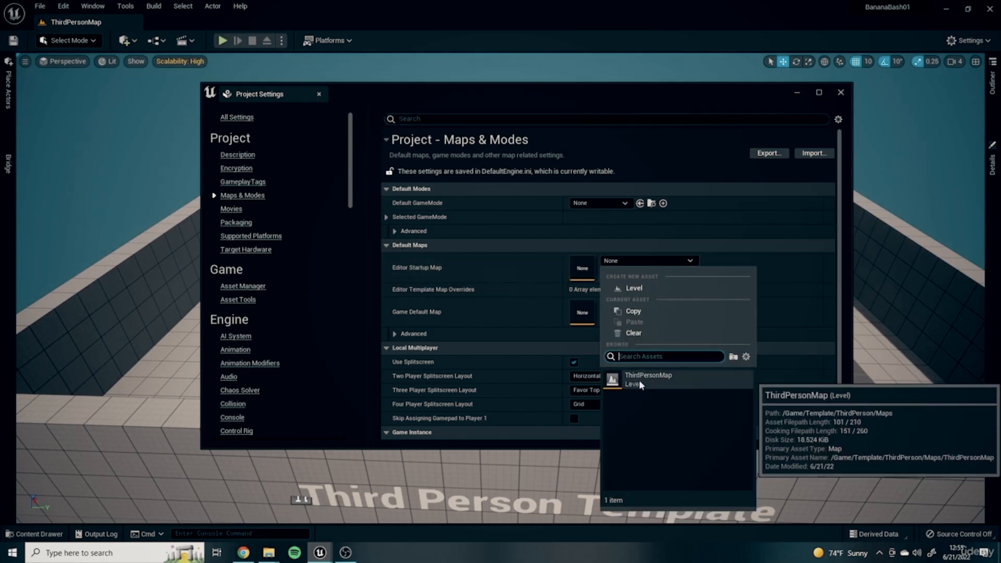
pyautogui.click(678, 378)
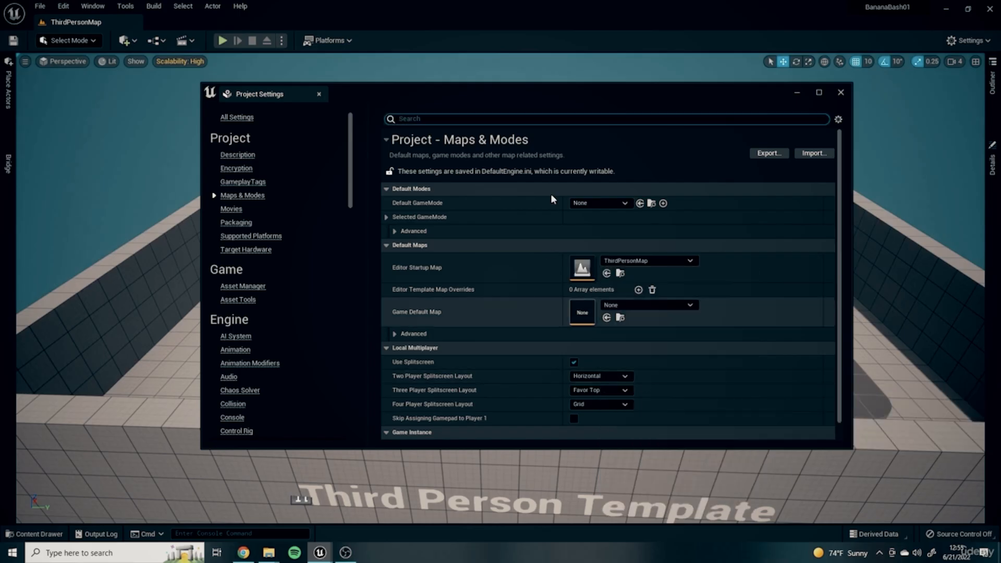
pyautogui.click(646, 305)
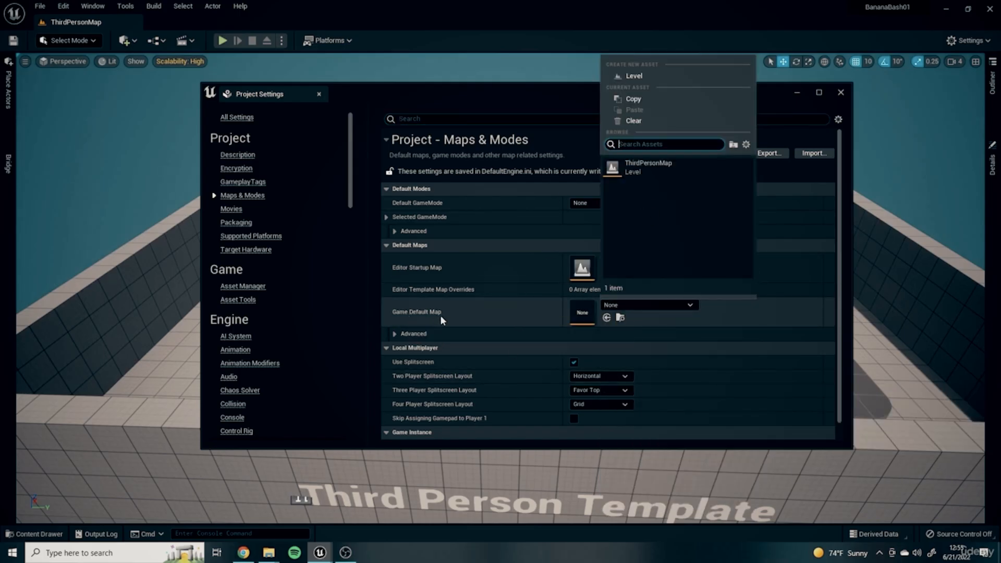
pyautogui.click(648, 166)
pyautogui.moveTo(570, 87); pyautogui.dragTo(529, 92)
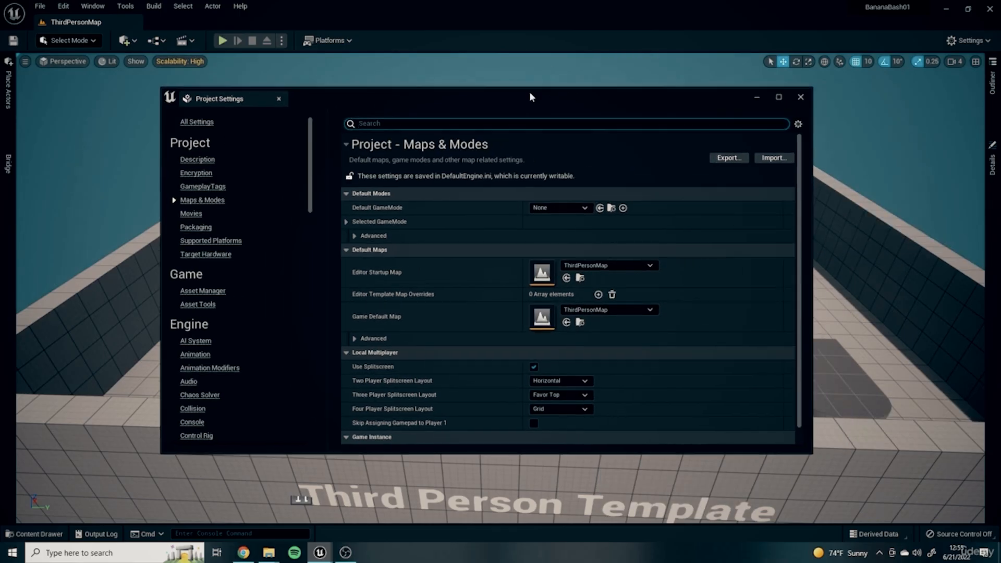
pyautogui.click(801, 98)
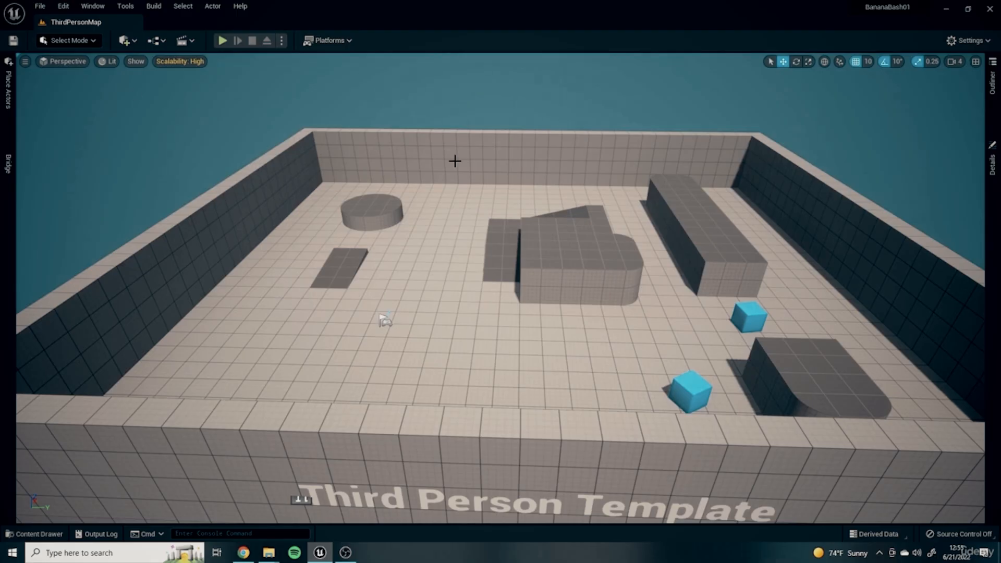
# - Close the Unreal Editor and reopen BananaBash01.uproject from the GameDesignCourse/BananaBash01 folder
pyautogui.click(990, 10)
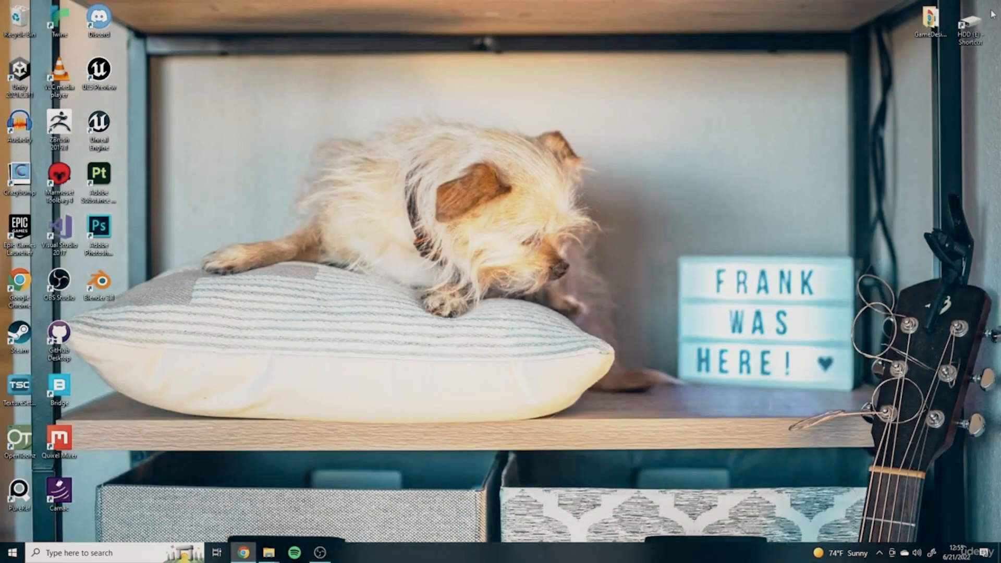
pyautogui.doubleClick(932, 20)
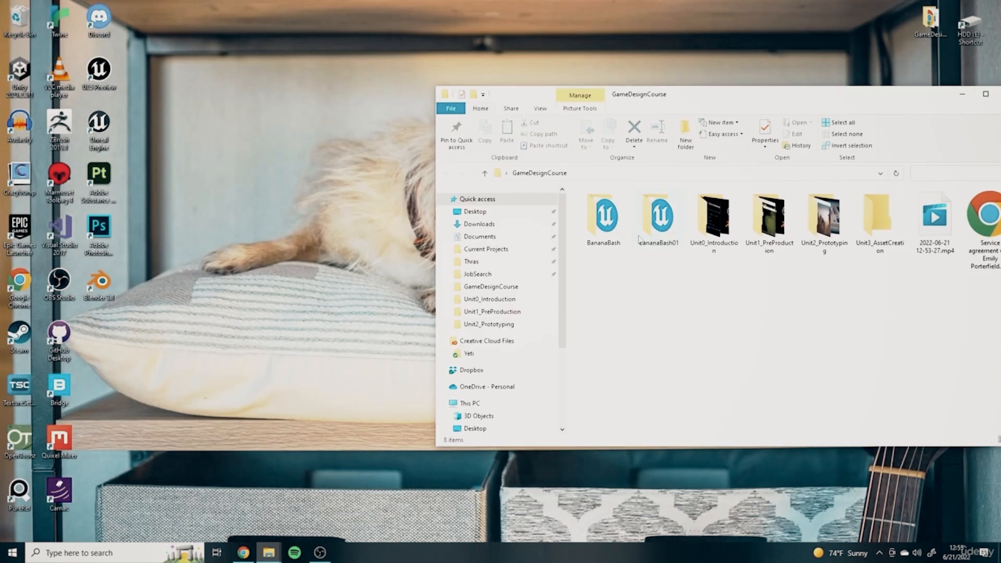
pyautogui.doubleClick(664, 219)
pyautogui.doubleClick(933, 213)
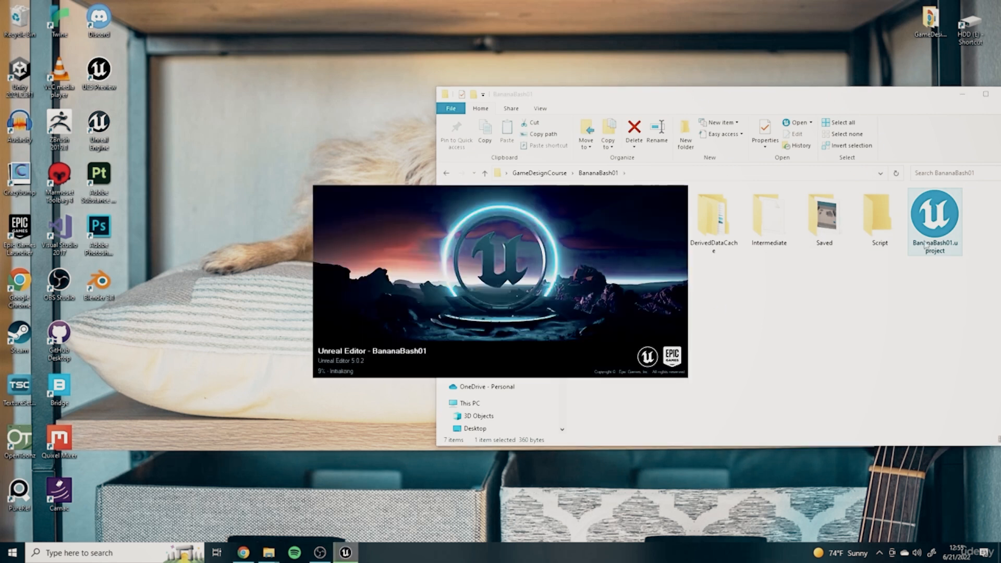
pyautogui.click(824, 114)
pyautogui.moveTo(796, 96); pyautogui.dragTo(1000, 164)
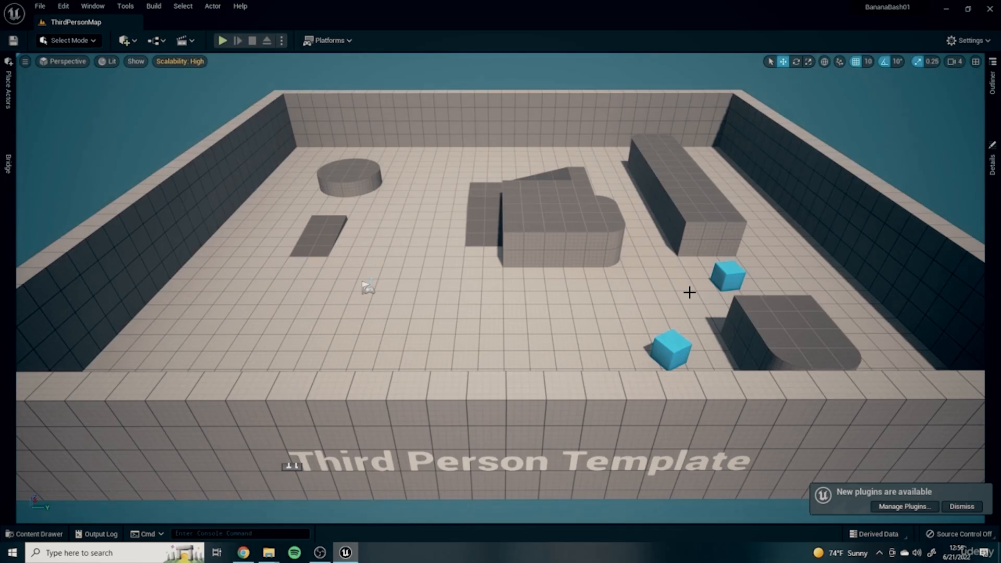
# - Create a new level from the Basic template
pyautogui.scroll(1, 572, 79)
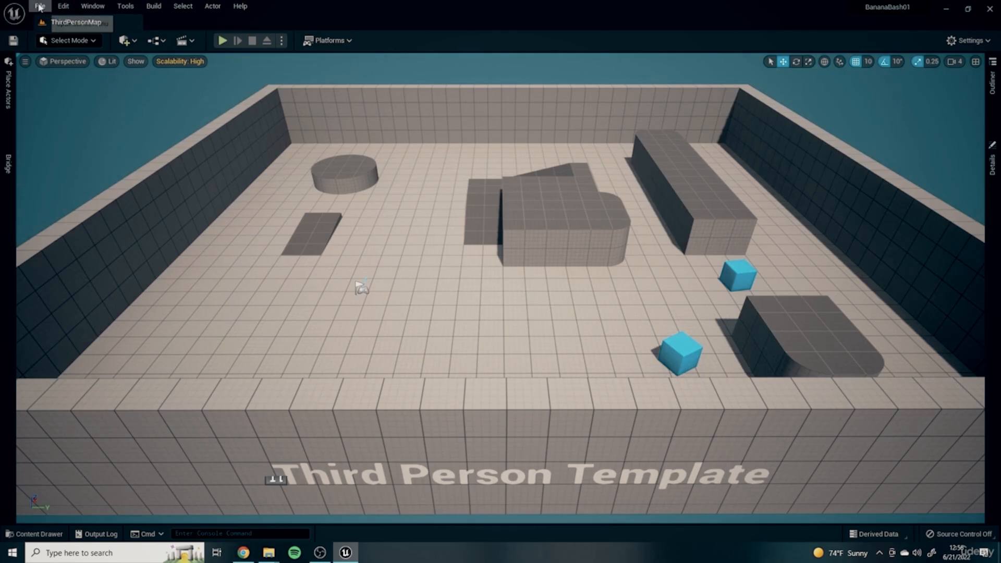
pyautogui.click(42, 7)
pyautogui.click(73, 34)
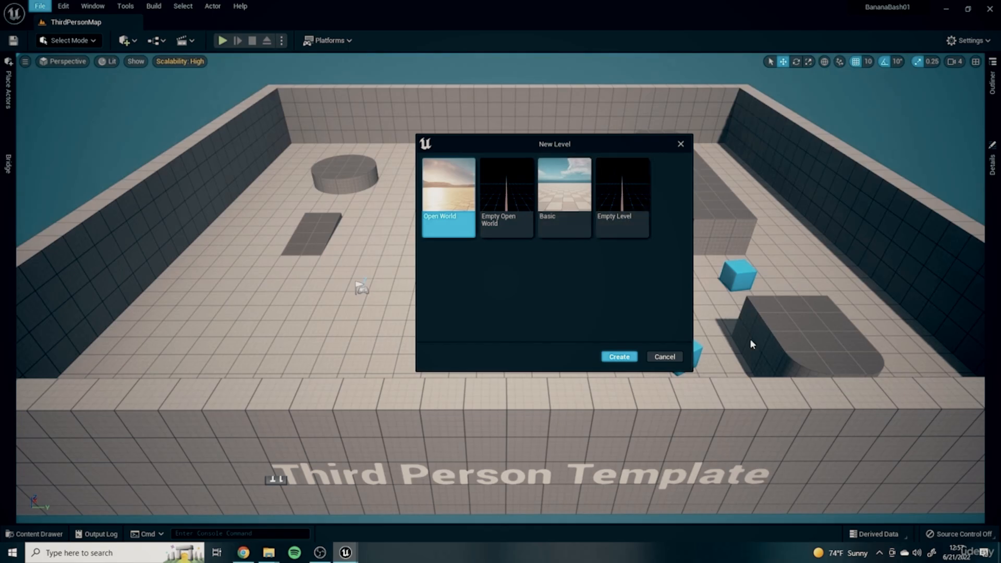
pyautogui.click(565, 198)
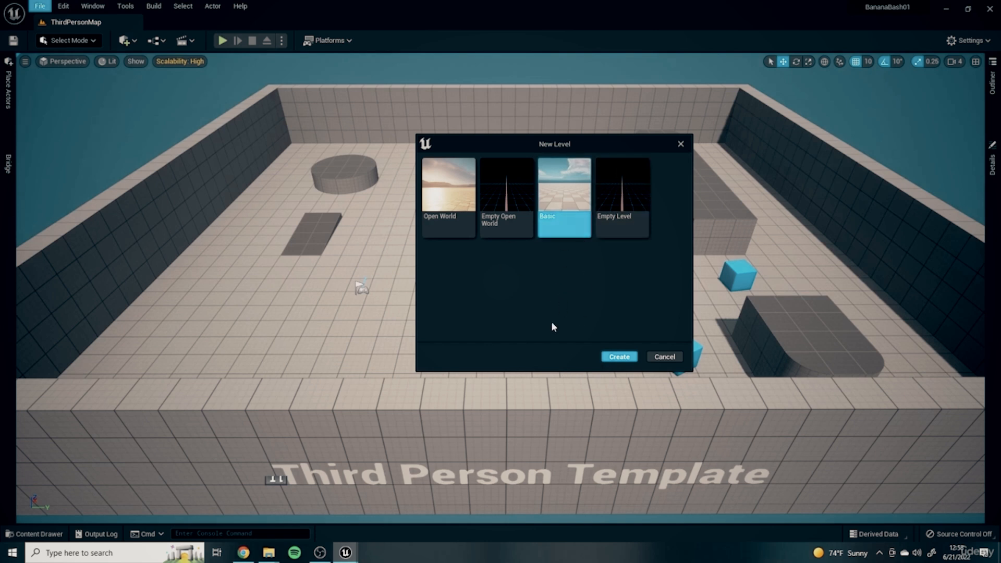
pyautogui.click(621, 358)
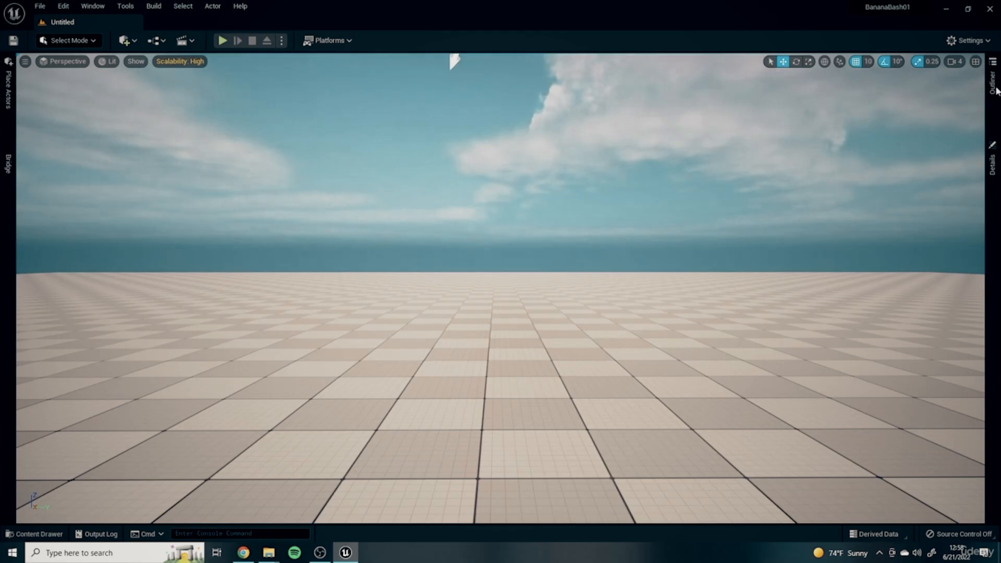
# - Show the Outliner, make it narrower and collapse its Lighting folder
pyautogui.click(994, 86)
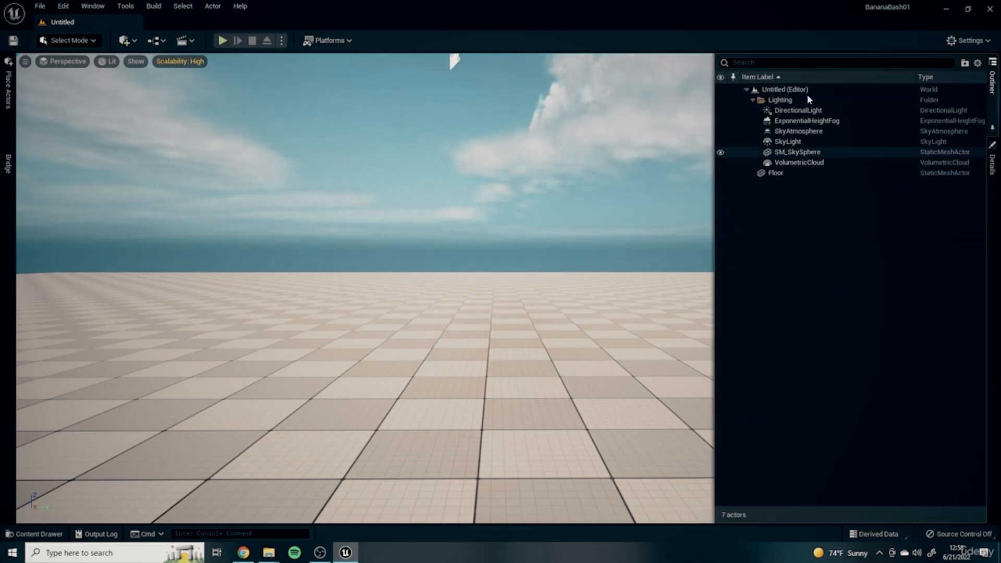
pyautogui.moveTo(716, 139); pyautogui.dragTo(785, 139)
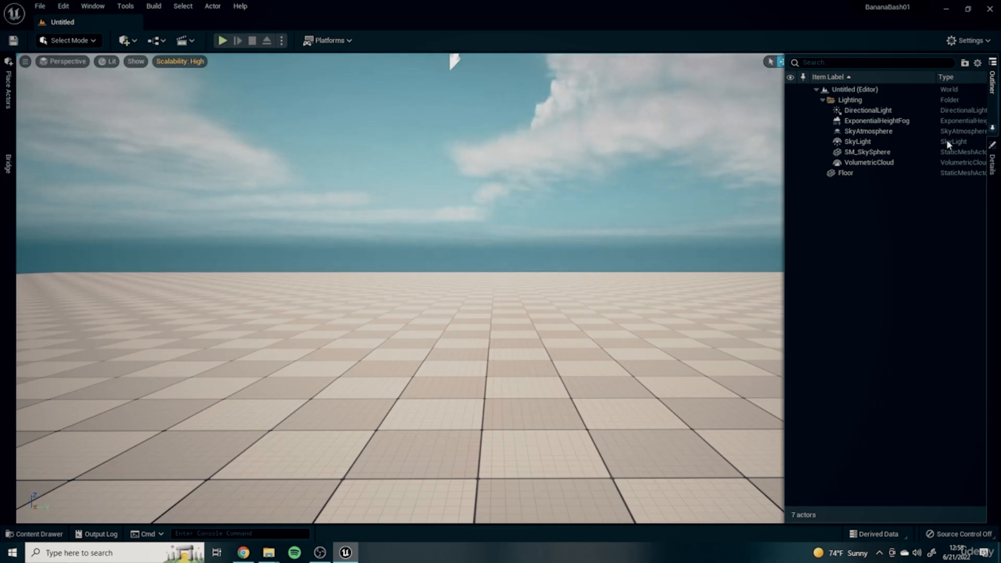
pyautogui.moveTo(535, 311); pyautogui.dragTo(599, 330, button='right')
pyautogui.press('s')
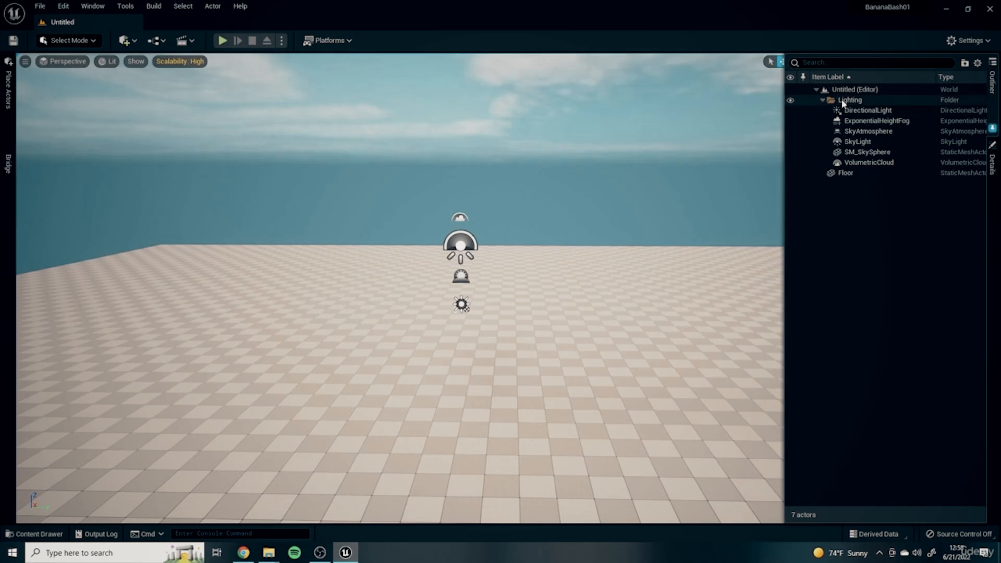
pyautogui.click(822, 99)
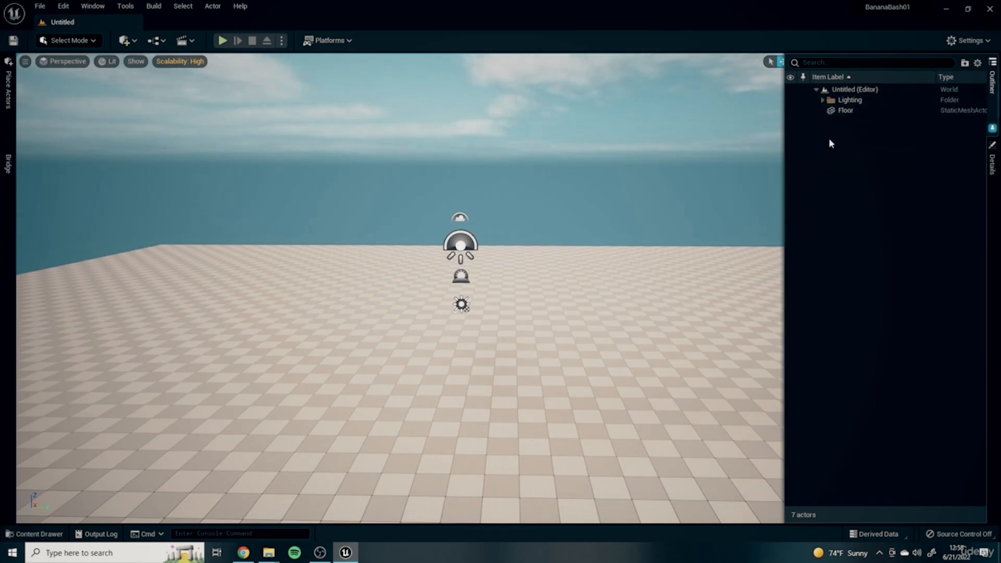
# - Focus the view on the Floor actor and briefly play the level in the editor, stopping it again
pyautogui.click(845, 110)
pyautogui.press('f')
pyautogui.moveTo(448, 260); pyautogui.dragTo(612, 251, button='right')
pyautogui.click(224, 43)
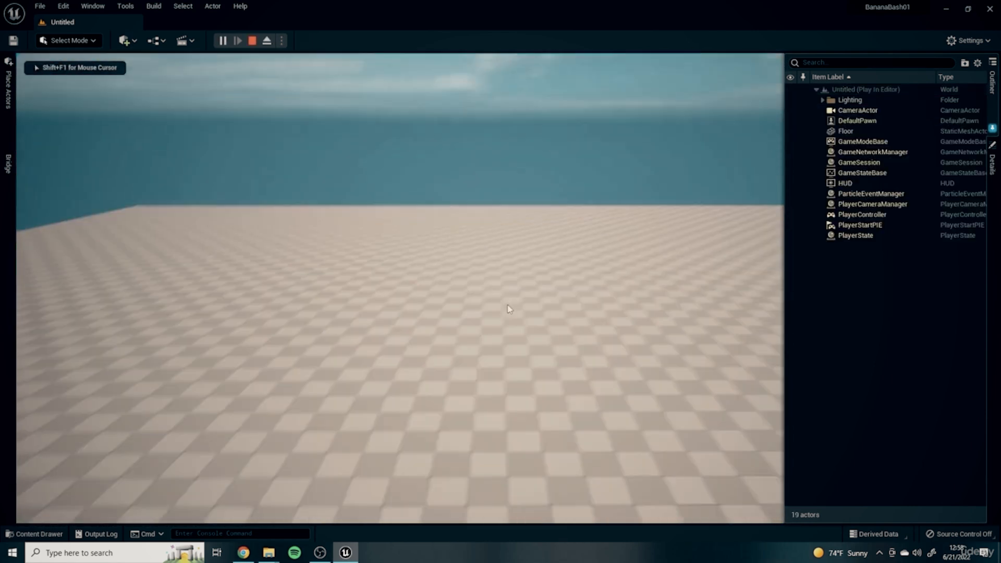
pyautogui.press('Escape')
# - Play the level once more from a different camera viewpoint and end the session
pyautogui.moveTo(548, 326); pyautogui.dragTo(349, 123, button='right')
pyautogui.moveTo(603, 311)
pyautogui.mouseDown(button='right')
pyautogui.moveTo(589, 308)
pyautogui.moveTo(562, 334)
pyautogui.moveTo(620, 320)
pyautogui.mouseUp(button='right')
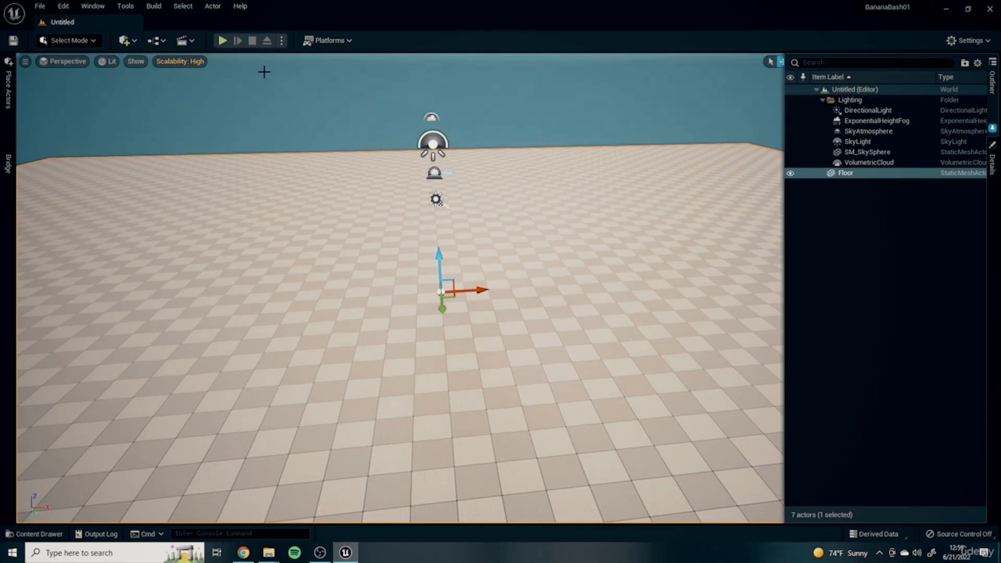
pyautogui.hotkey('alt', 'p')
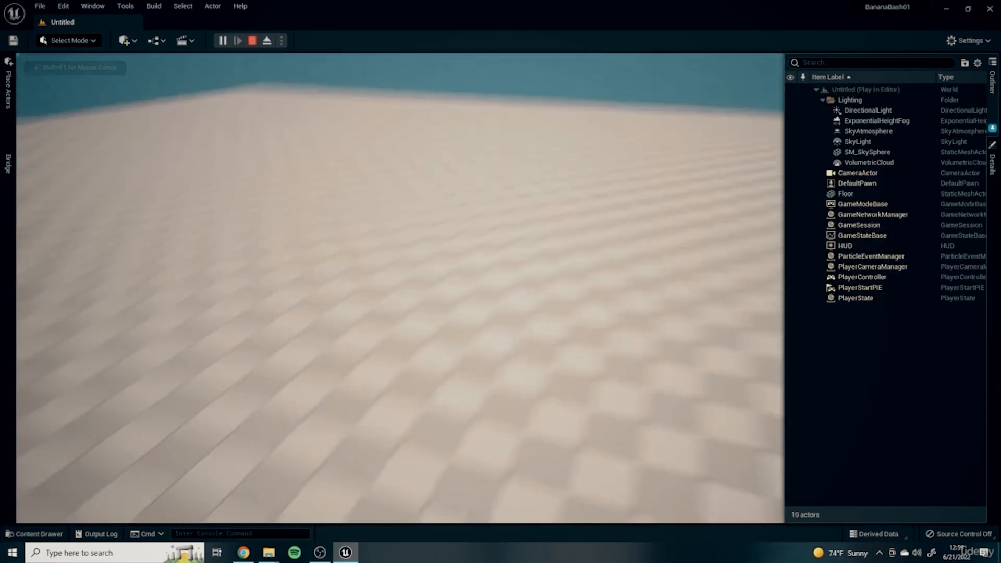
pyautogui.press('Escape')
# - Place a Player Start actor on the floor near the level's centre and inspect it up close
pyautogui.moveTo(538, 307); pyautogui.dragTo(555, 284, button='right')
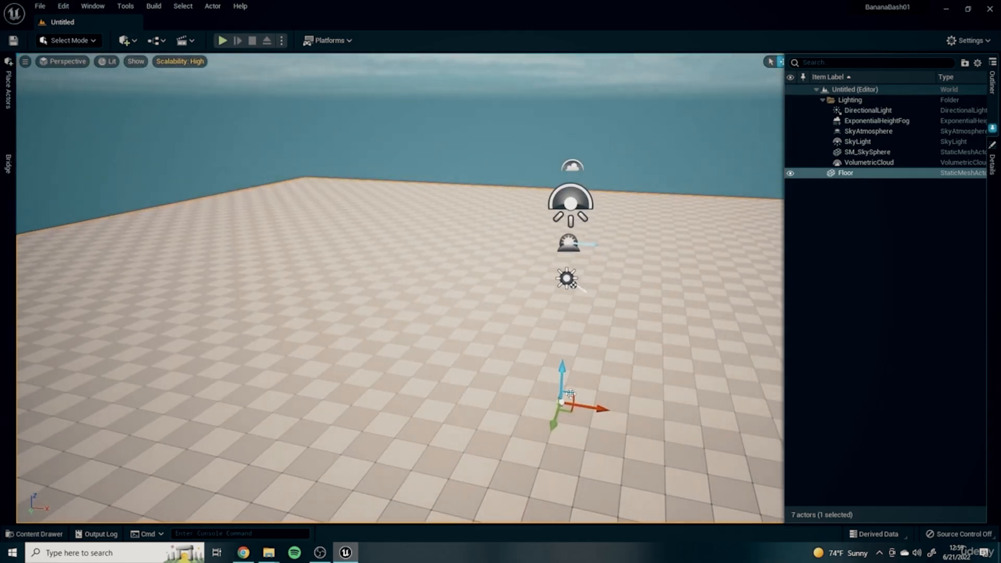
pyautogui.moveTo(601, 338); pyautogui.dragTo(407, 303, button='right')
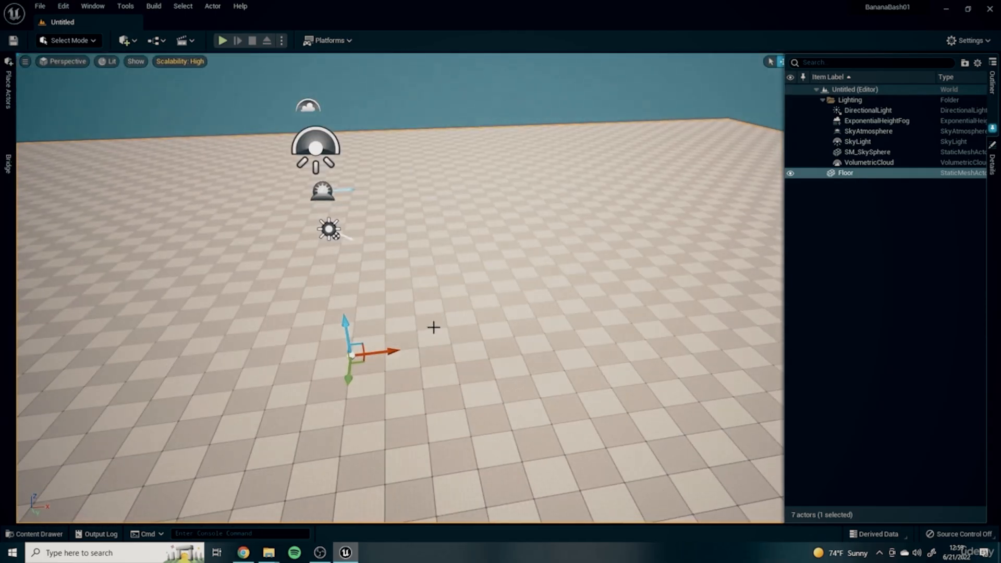
pyautogui.click(6, 93)
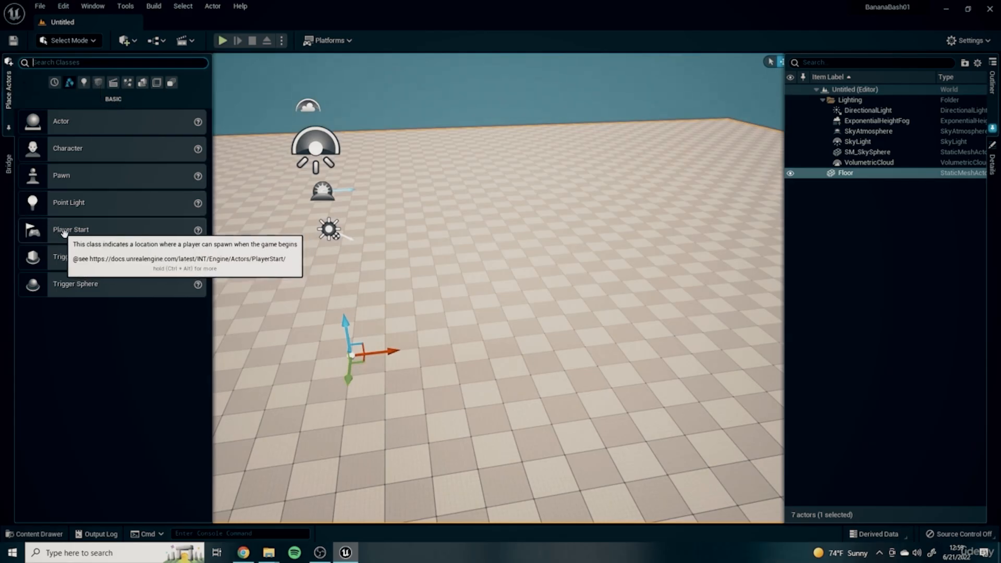
pyautogui.moveTo(57, 229); pyautogui.dragTo(283, 316)
pyautogui.scroll(4, 358, 337)
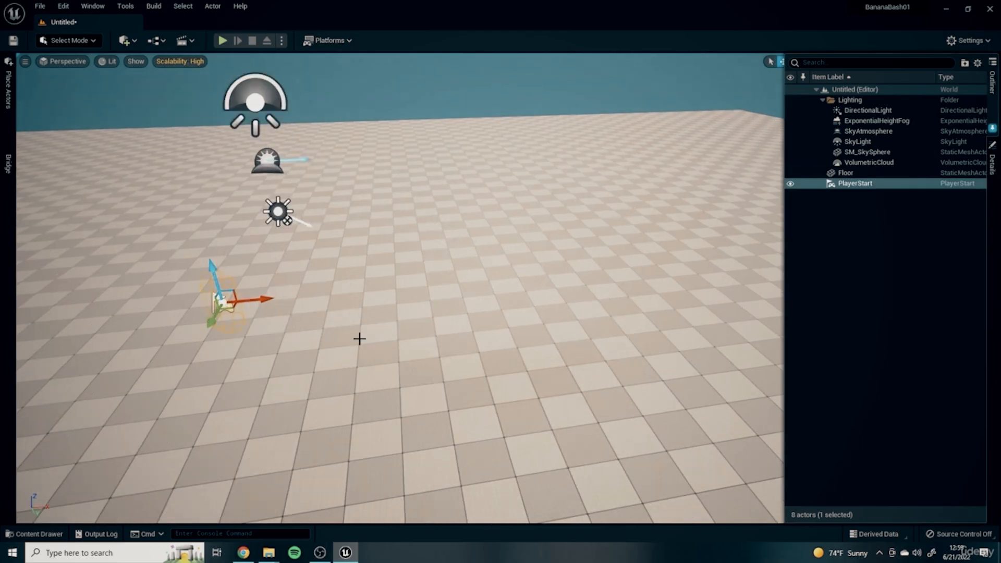
pyautogui.moveTo(358, 338); pyautogui.dragTo(250, 333, button='right')
pyautogui.moveTo(443, 292); pyautogui.dragTo(518, 272, button='right')
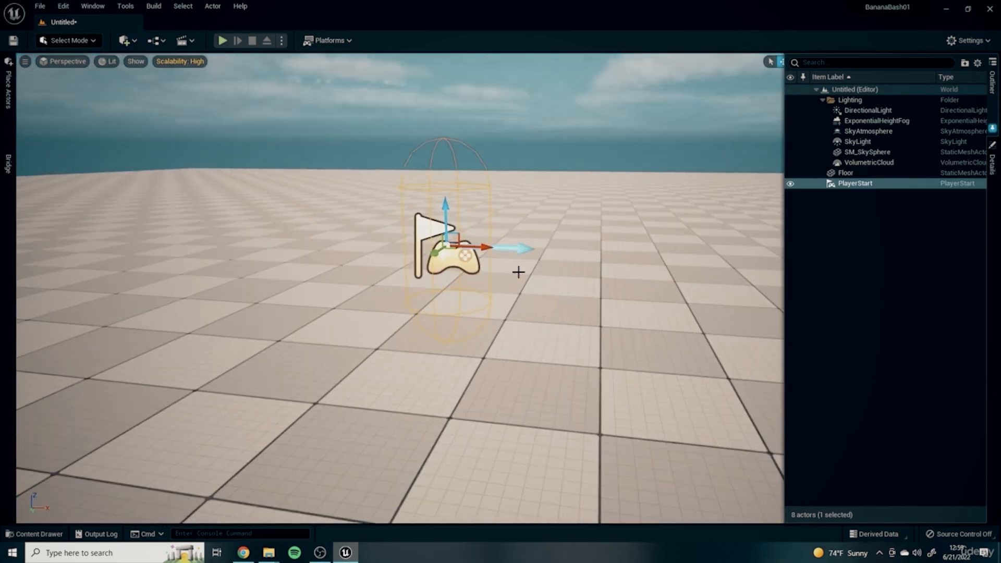
# - Play the level in the editor from the Player Start and end the session
pyautogui.moveTo(387, 399); pyautogui.dragTo(402, 322, button='right')
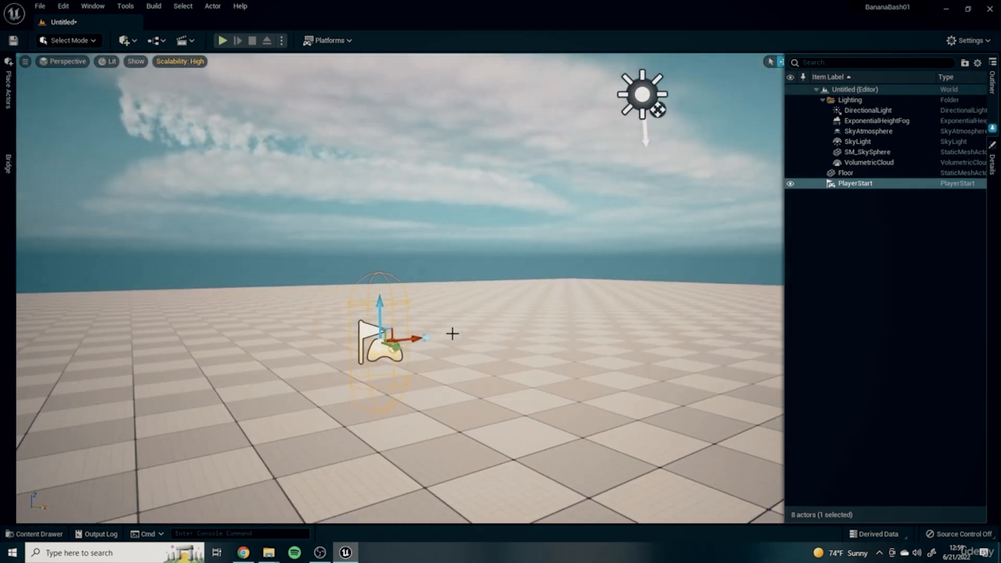
pyautogui.moveTo(464, 348); pyautogui.dragTo(547, 369, button='right')
pyautogui.click(222, 41)
pyautogui.click(337, 148)
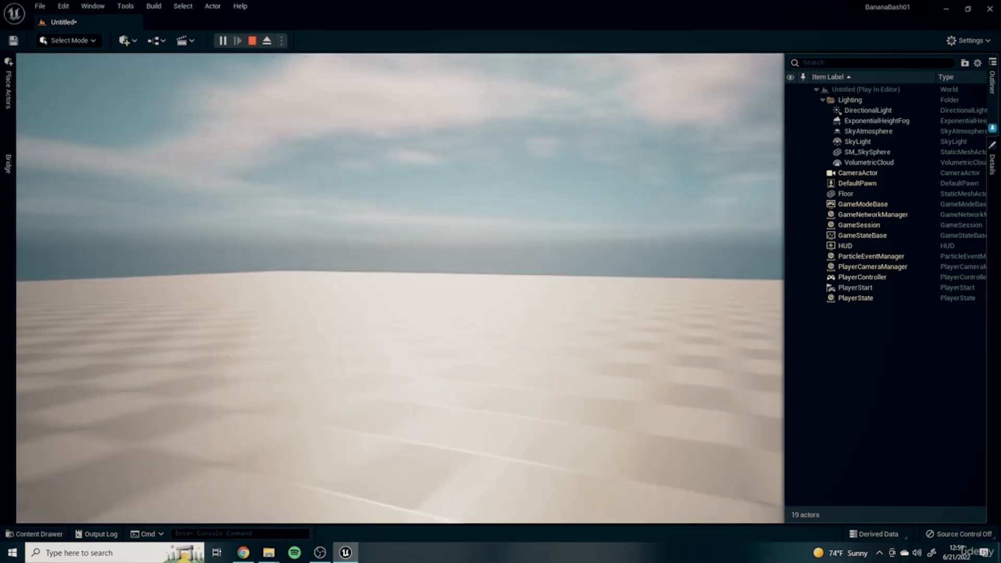
pyautogui.hotkey('shift', 'F1')
pyautogui.press('Escape')
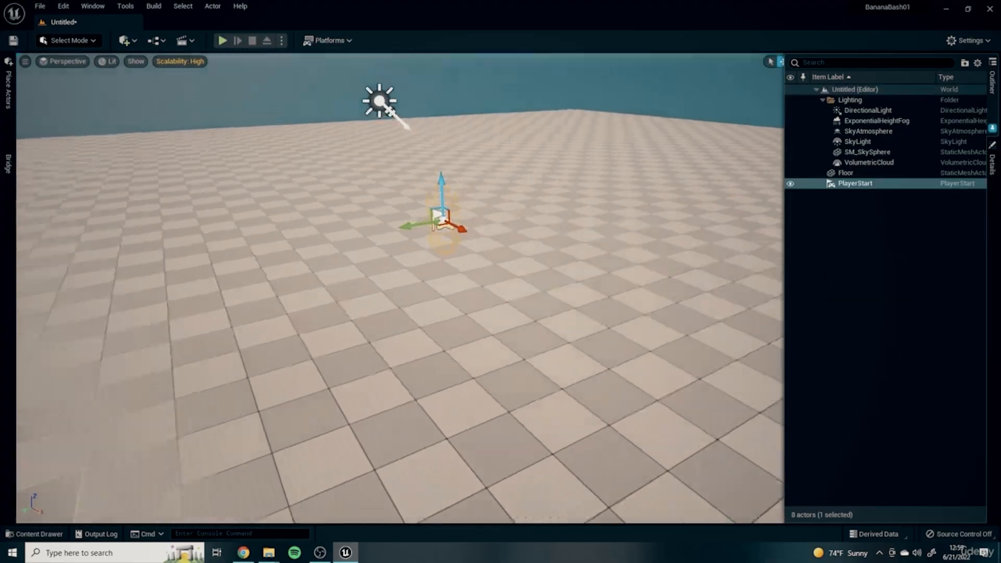
# - Set the project's Default GameMode to BP_ThirdPersonGameMode under Maps & Modes and close the Project Settings
pyautogui.press('d')
pyautogui.moveTo(391, 291); pyautogui.dragTo(208, 258, button='right')
pyautogui.moveTo(516, 342); pyautogui.dragTo(517, 342, button='right')
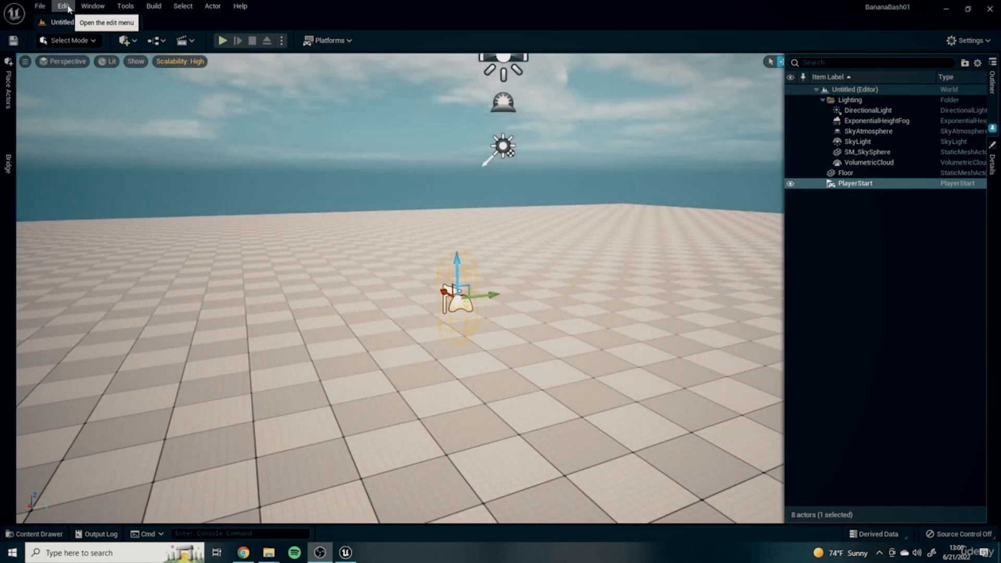
pyautogui.click(63, 6)
pyautogui.click(98, 166)
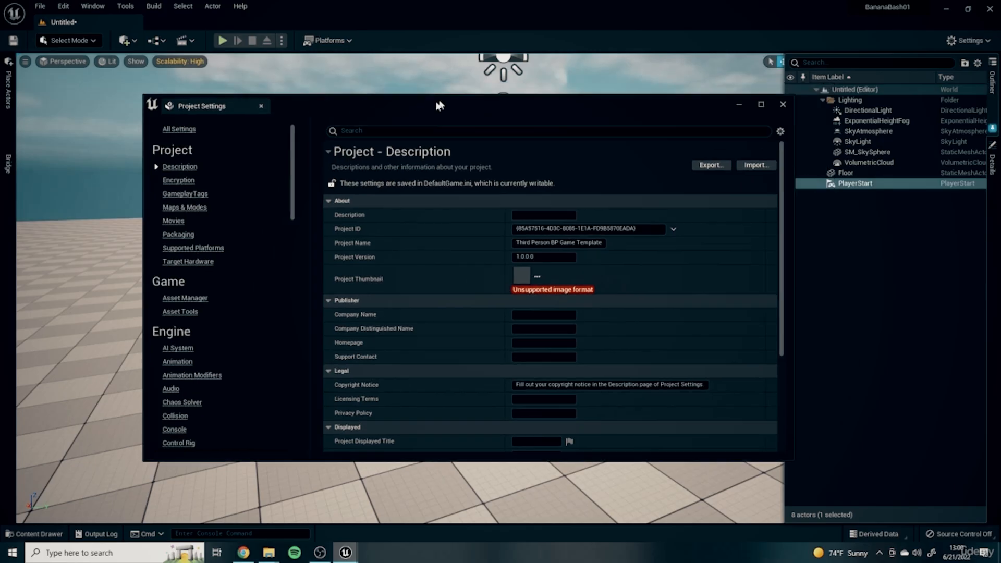
pyautogui.click(159, 212)
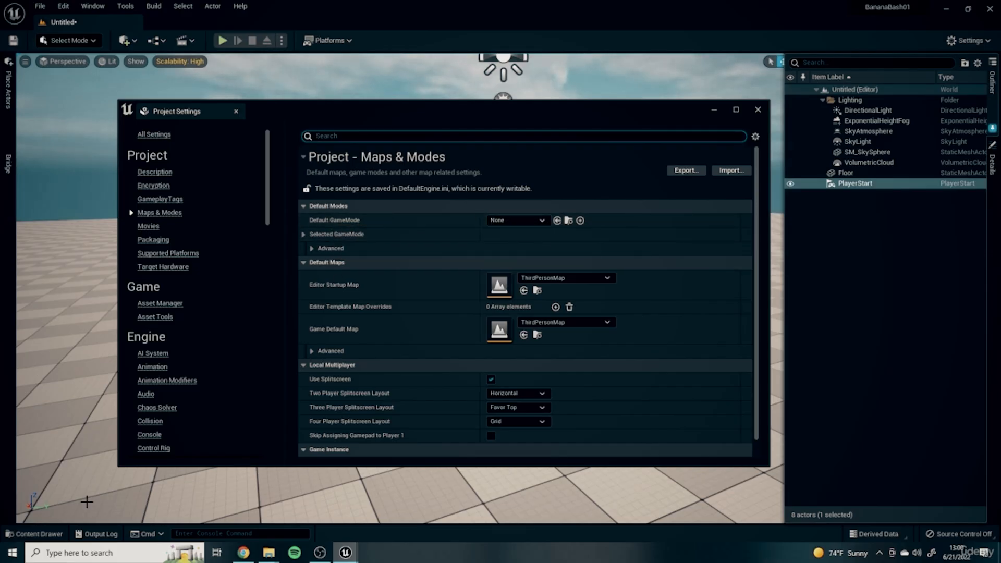
pyautogui.click(504, 221)
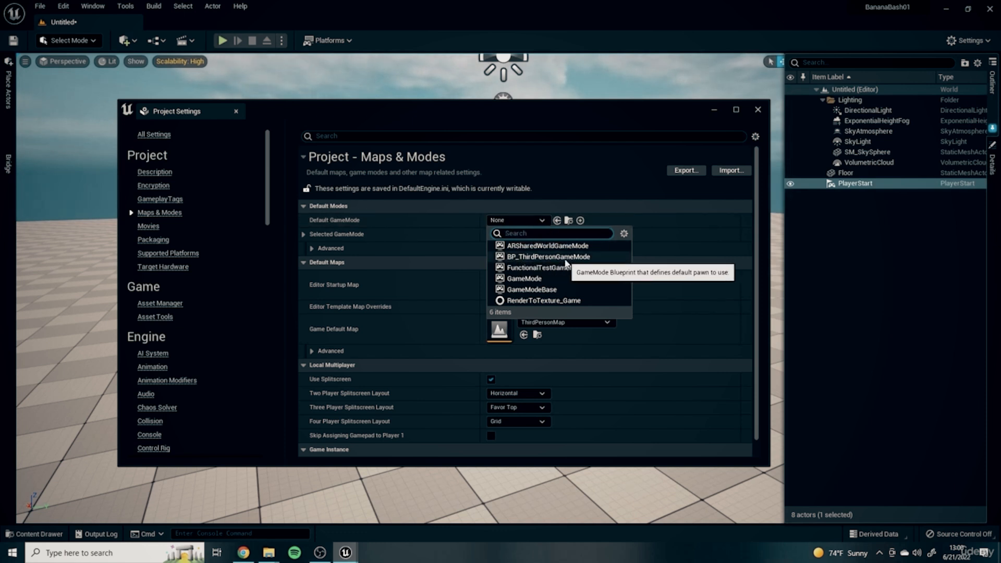
pyautogui.click(588, 256)
pyautogui.moveTo(563, 108); pyautogui.dragTo(505, 110)
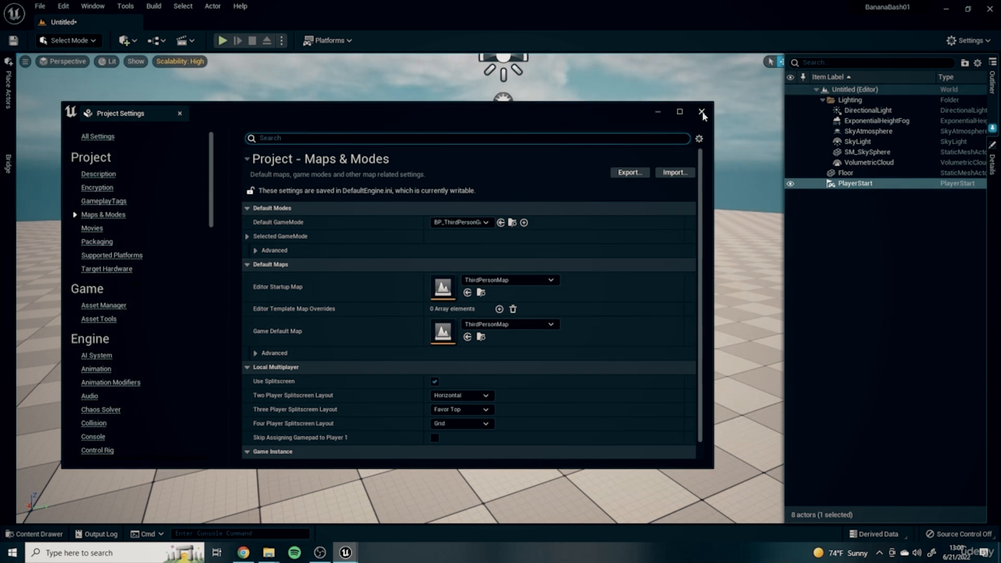
pyautogui.click(701, 111)
# - Play the level, run the third-person character around the floor in several directions and end the session
pyautogui.click(222, 40)
pyautogui.press('w')
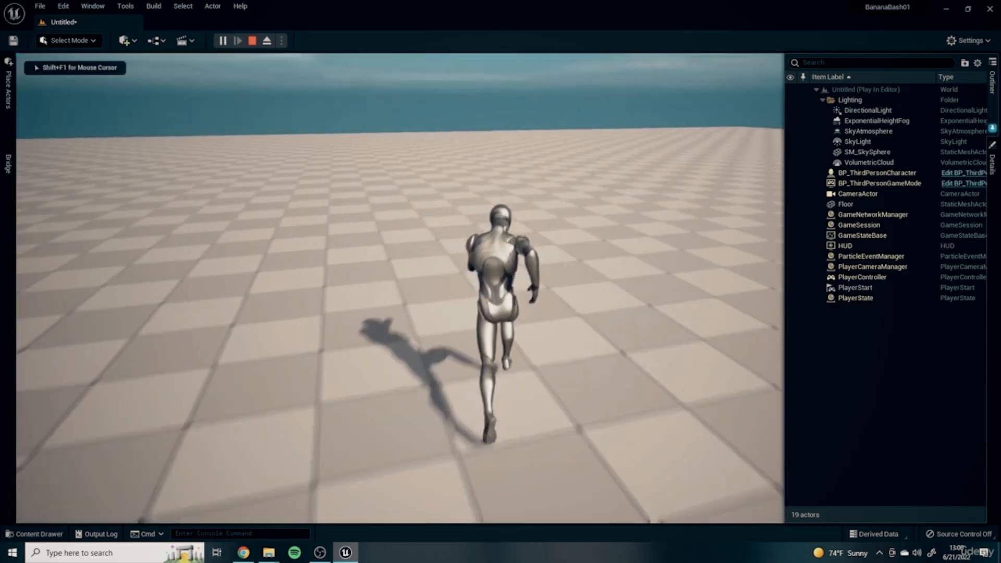
pyautogui.press('d')
pyautogui.press('w')
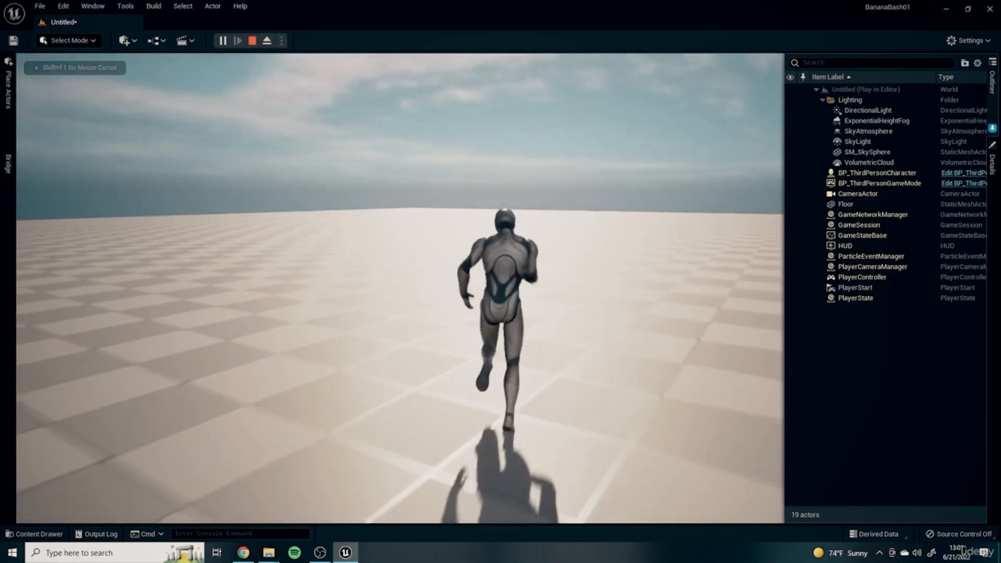
pyautogui.press('d')
pyautogui.press('w')
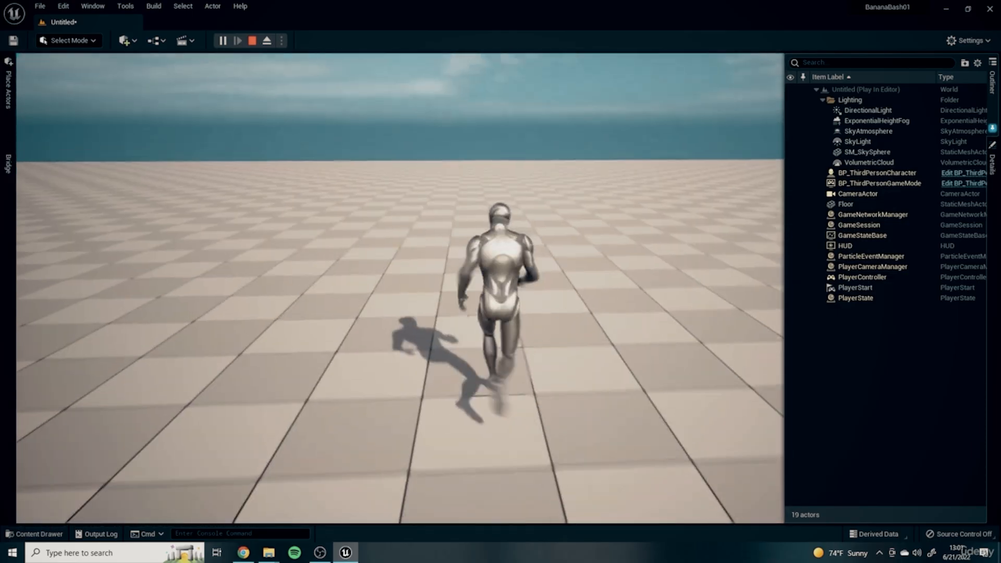
pyautogui.press('s')
pyautogui.press('Escape')
# - Delete the Player Start actor from the level
pyautogui.moveTo(382, 282); pyautogui.dragTo(508, 255, button='right')
pyautogui.moveTo(477, 306); pyautogui.dragTo(634, 246, button='right')
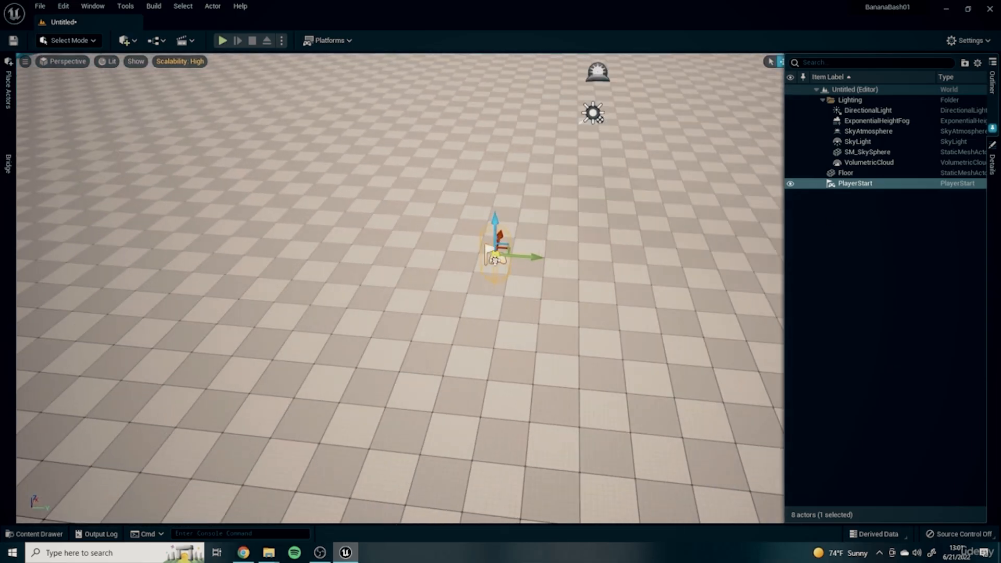
pyautogui.press('Delete')
# - Place BP_ThirdPersonCharacter from the ThirdPerson Blueprints folder on the floor and set its Auto Possess Player to Player 0
pyautogui.click(35, 533)
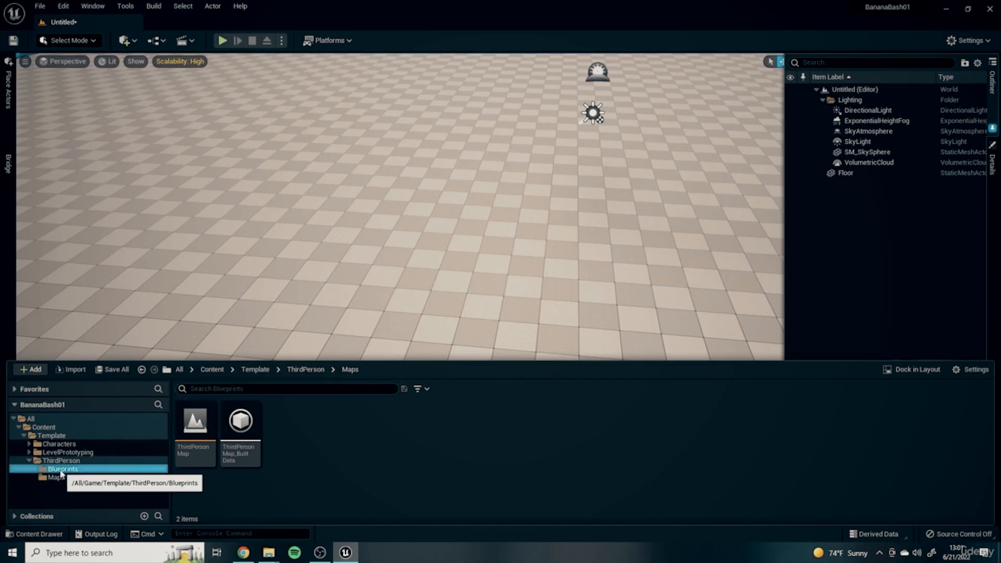
pyautogui.click(62, 469)
pyautogui.moveTo(194, 424); pyautogui.dragTo(386, 235)
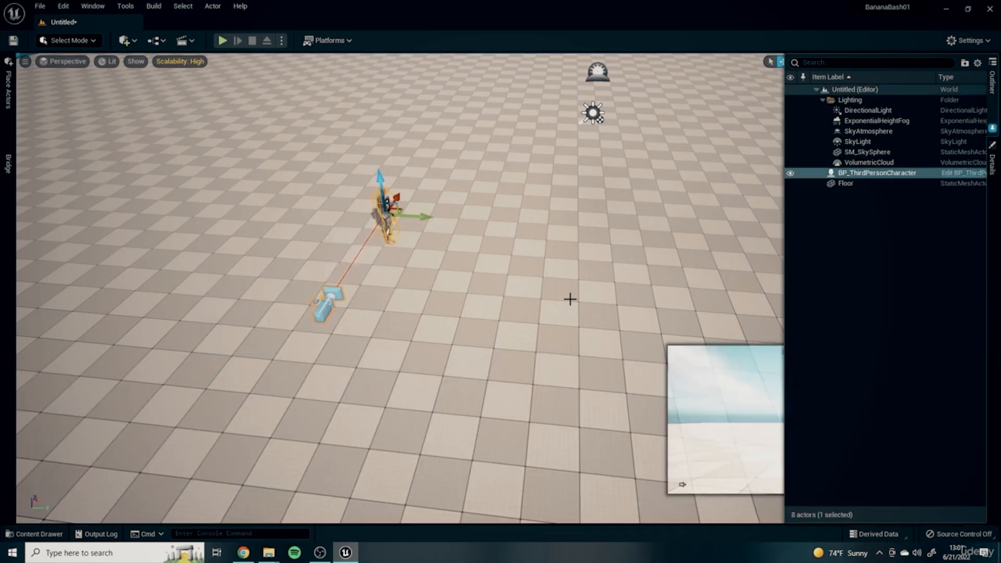
pyautogui.click(996, 172)
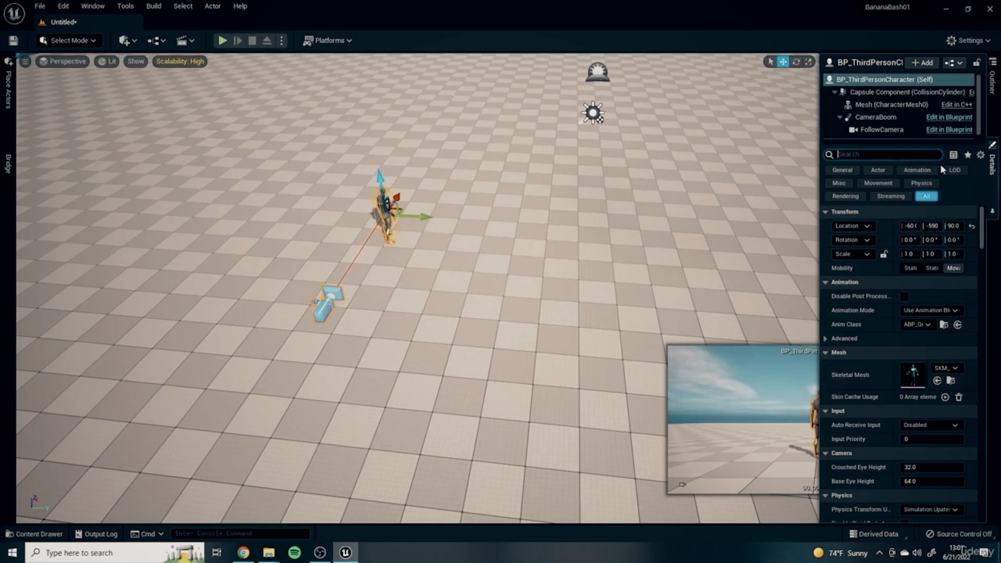
pyautogui.write('possess')
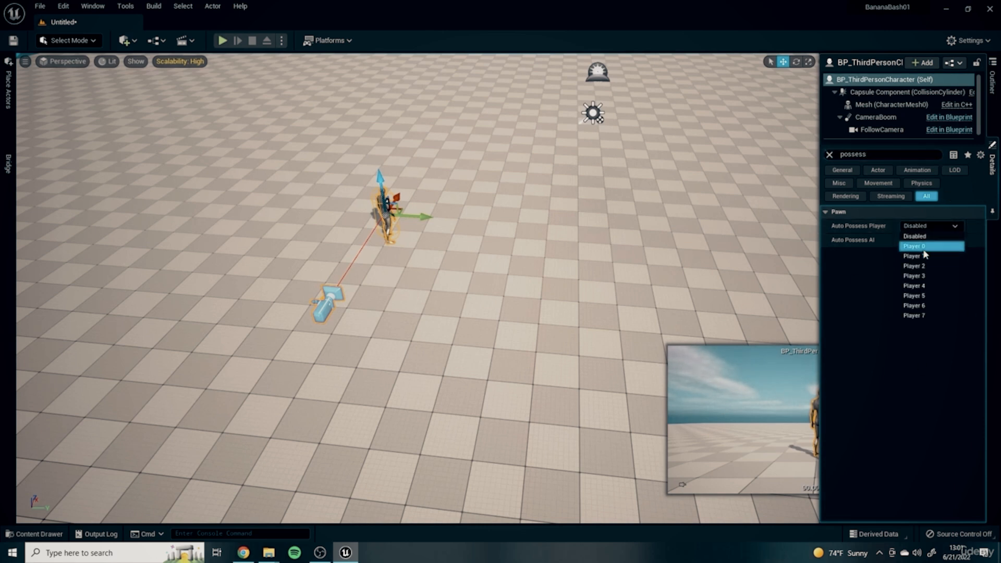
pyautogui.click(913, 246)
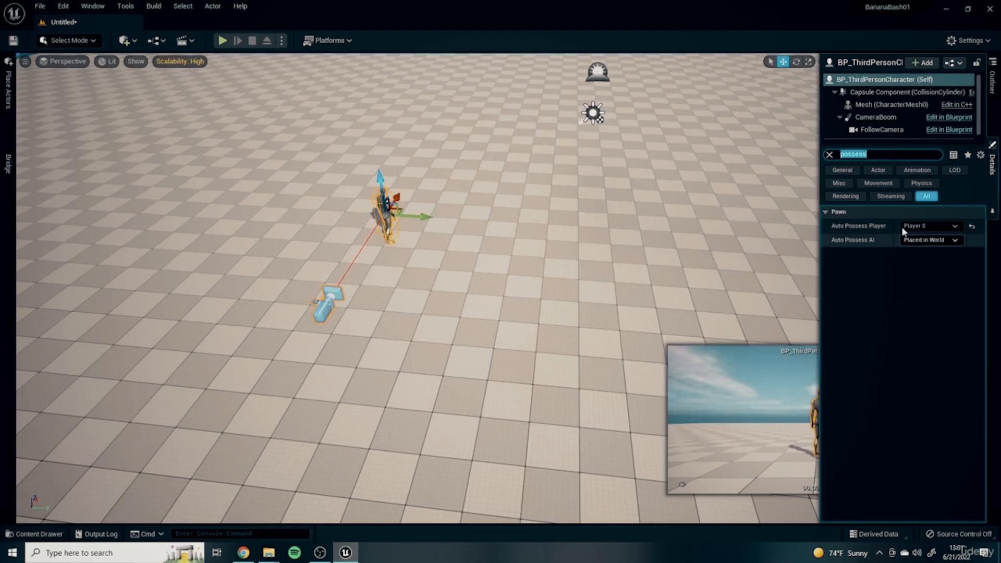
# - Play the level to test the possessed character placed on the floor, and end the session
pyautogui.moveTo(266, 187); pyautogui.dragTo(319, 181, button='right')
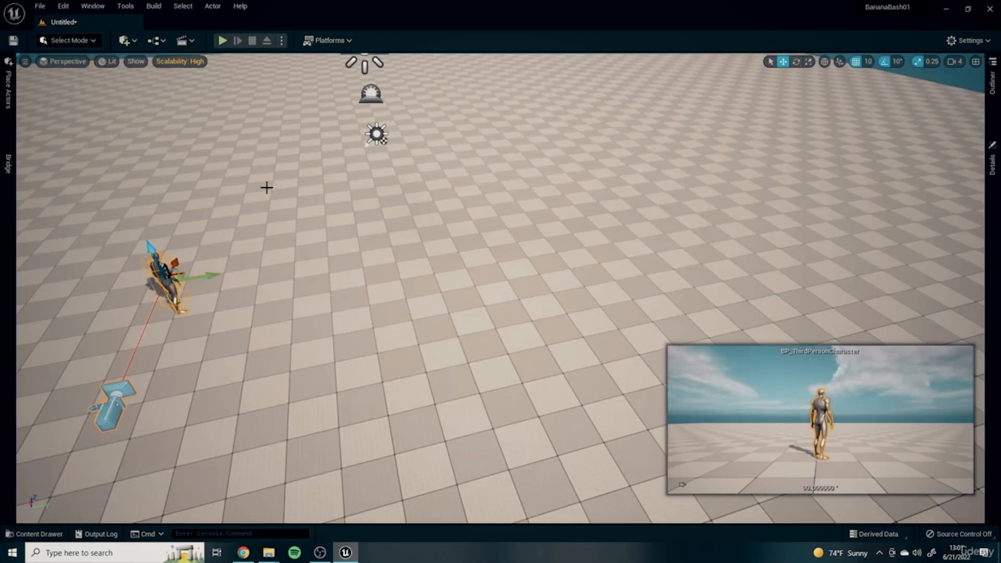
pyautogui.click(222, 41)
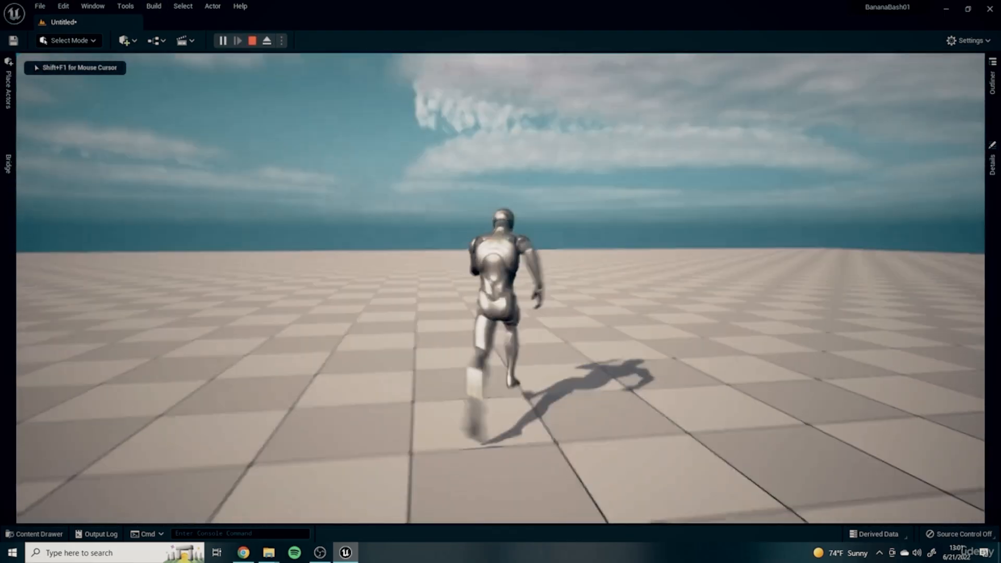
pyautogui.press('Escape')
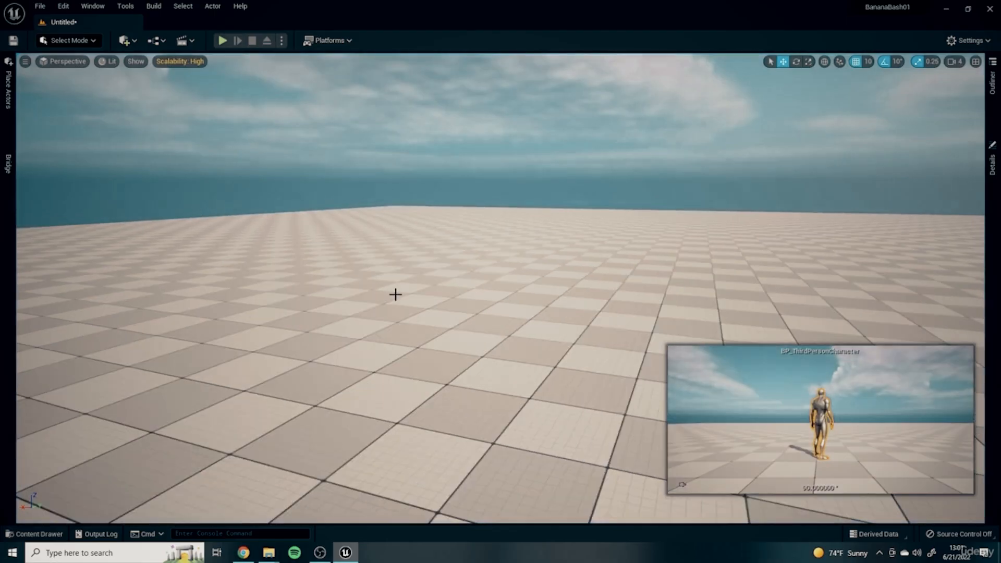
# - Set the placed third-person character's Auto Possess Player to Disabled and deselect the character
pyautogui.moveTo(396, 295); pyautogui.dragTo(940, 199, button='right')
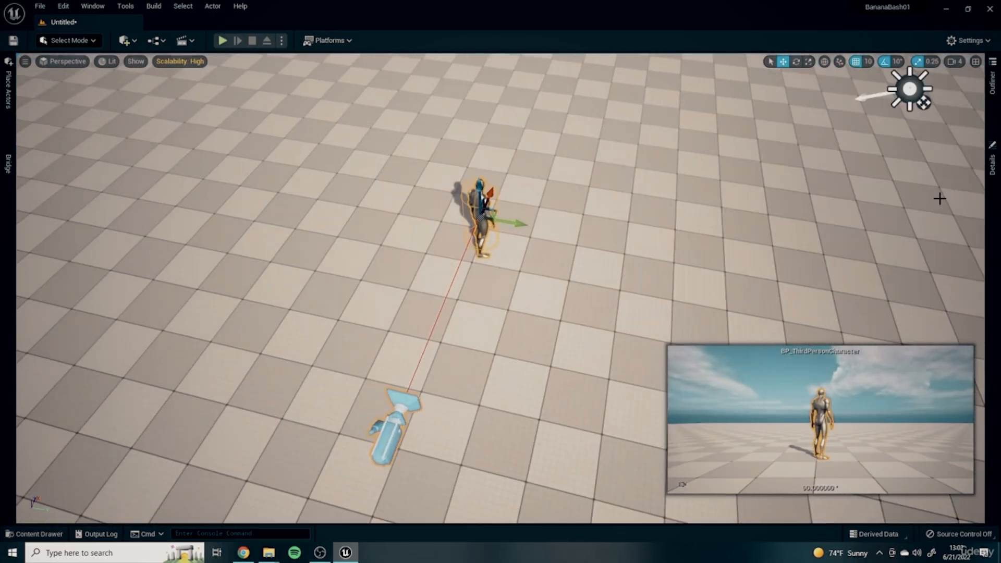
pyautogui.click(992, 162)
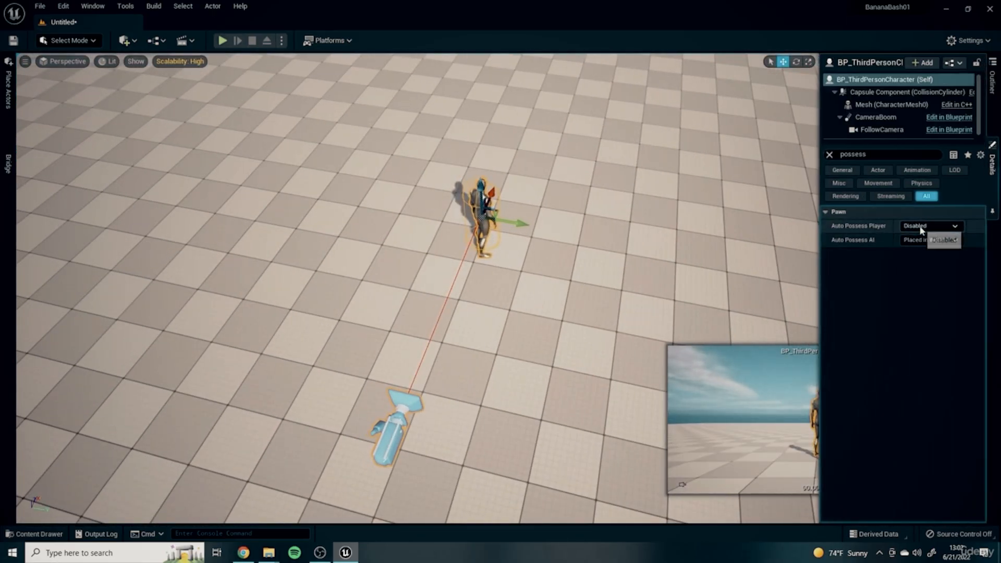
pyautogui.click(782, 240)
# - Place a Player Start actor on the floor beside the third-person character
pyautogui.click(9, 95)
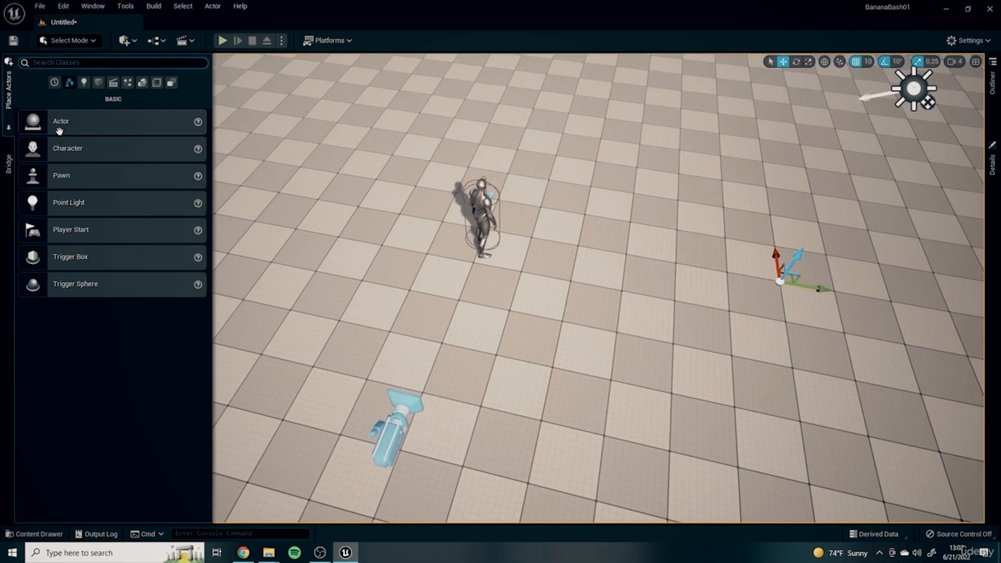
pyautogui.moveTo(56, 225); pyautogui.dragTo(542, 339)
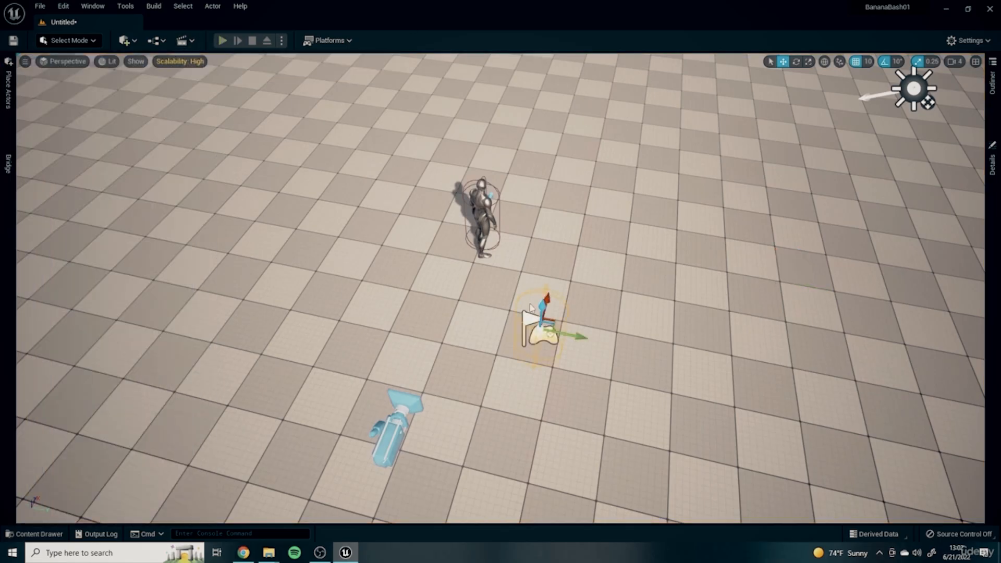
# - Play the level, run the spawned character around the unpossessed one and end the session
pyautogui.hotkey('alt', 'p')
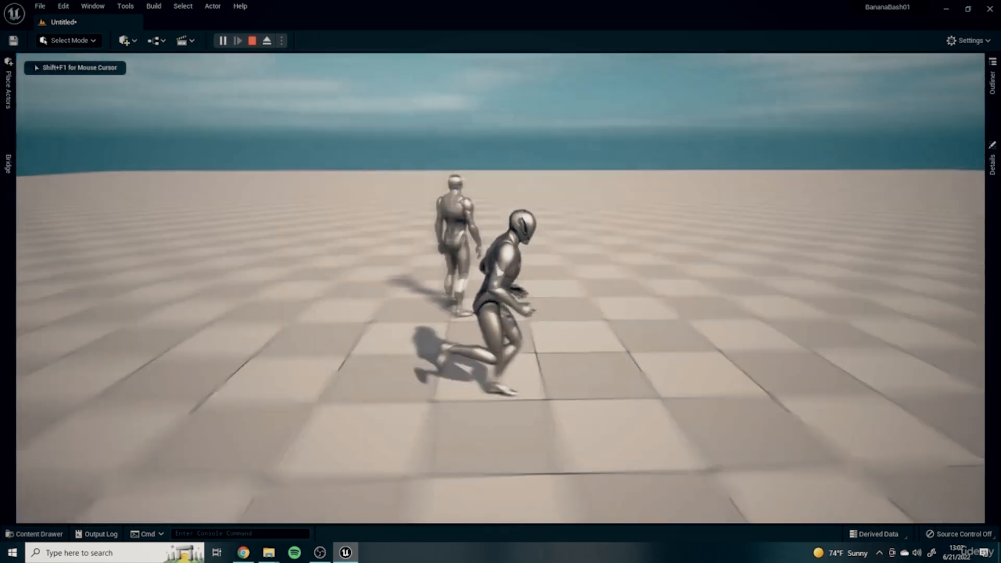
pyautogui.press('d')
pyautogui.press('w')
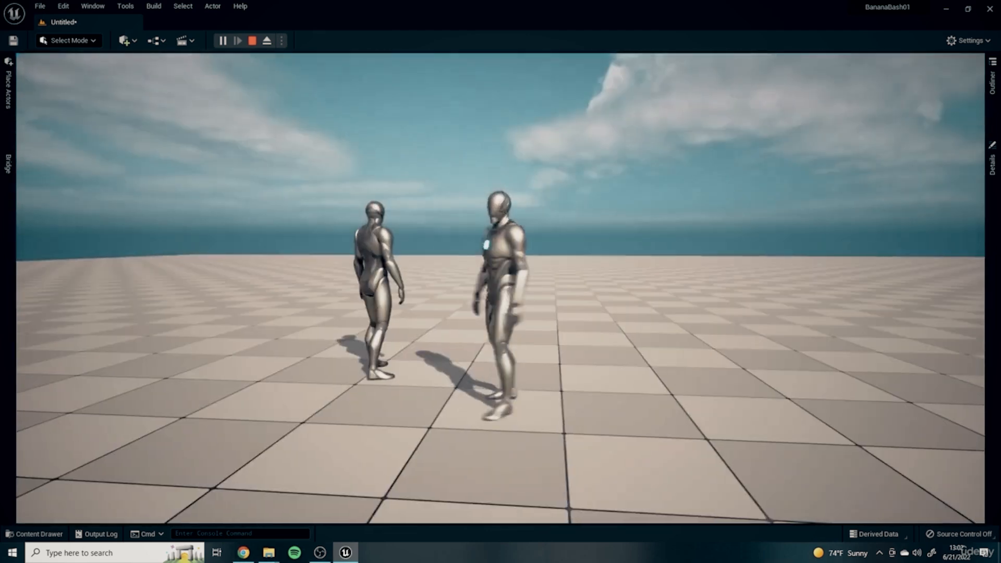
pyautogui.press('w')
pyautogui.press('w')
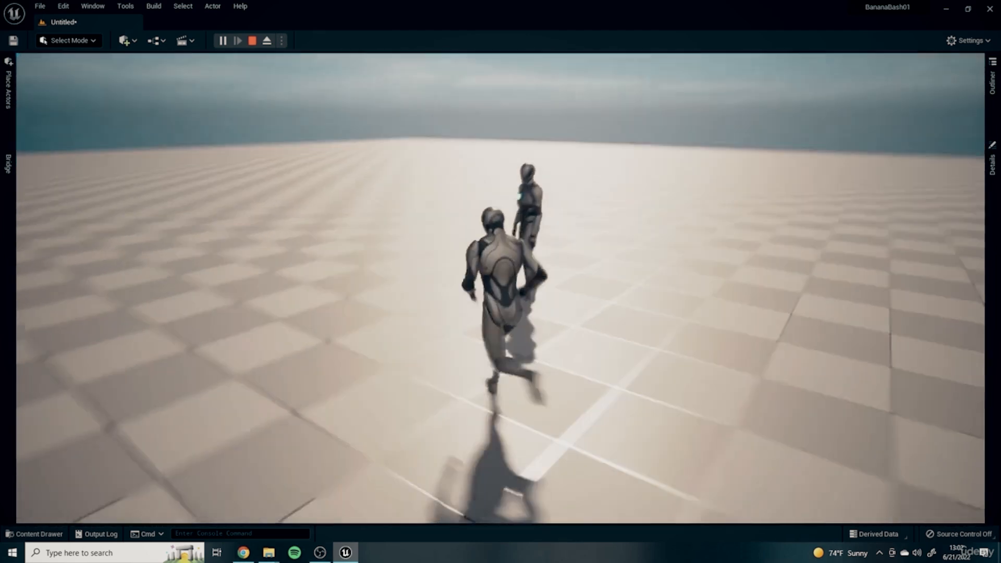
pyautogui.press('Escape')
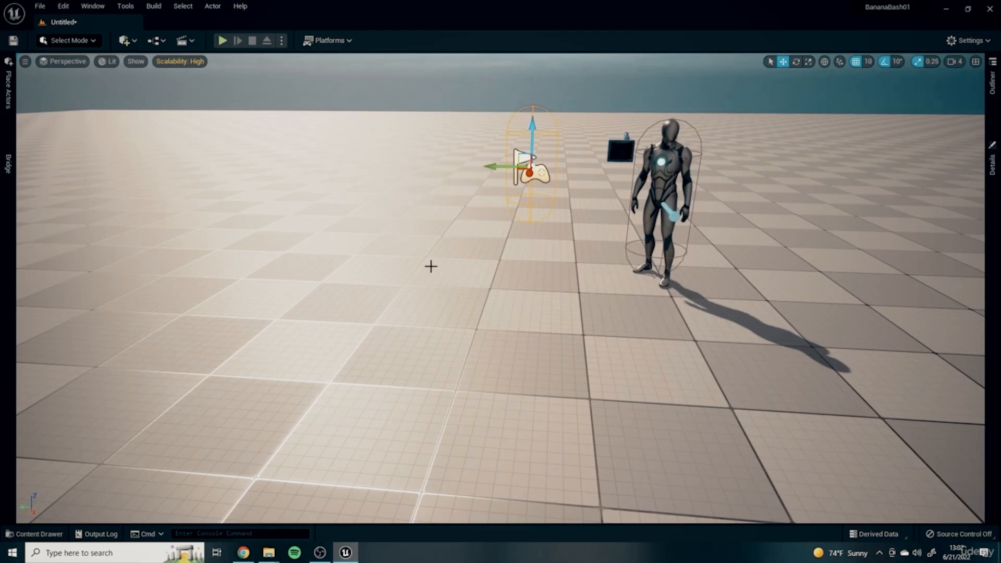
# - Select the placed BP_ThirdPersonCharacter, check its Auto Possess Player options and delete the character from the level
pyautogui.moveTo(579, 314); pyautogui.dragTo(579, 344, button='right')
pyautogui.press('w')
pyautogui.press('s')
pyautogui.click(545, 262)
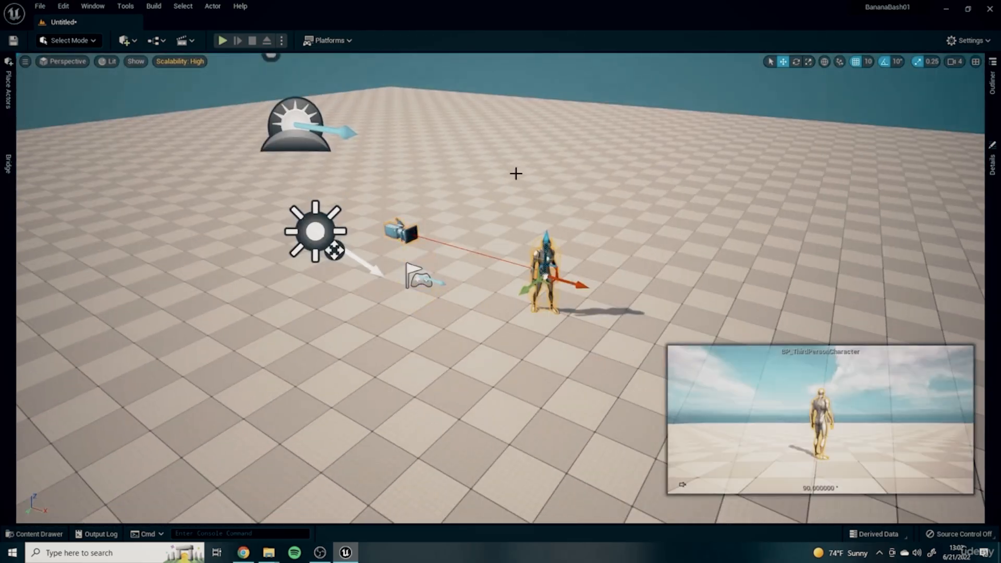
pyautogui.click(992, 164)
pyautogui.click(931, 226)
pyautogui.click(505, 326)
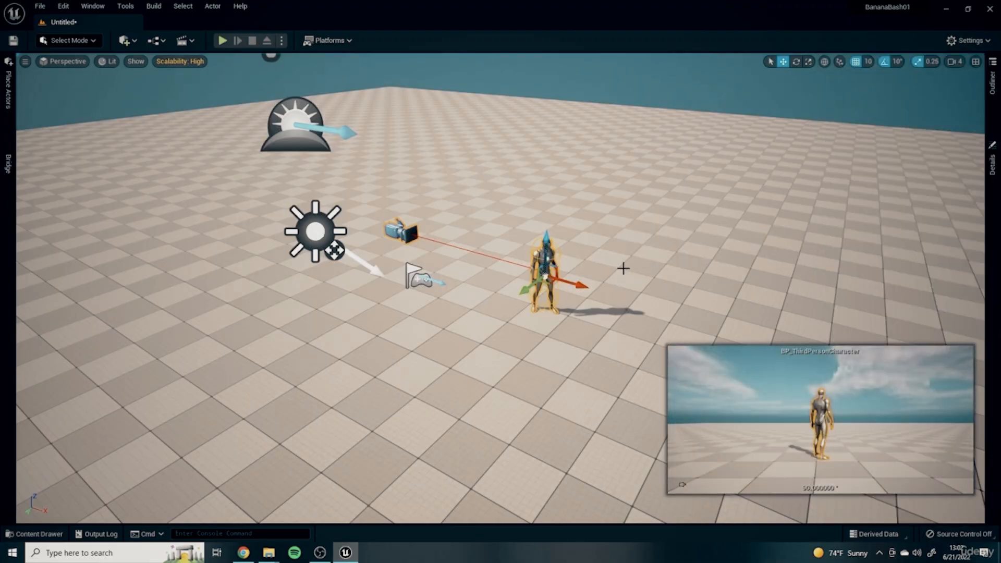
pyautogui.press('Delete')
# - Focus the view on the Player Start actor, play the level once more and end the session
pyautogui.click(415, 273)
pyautogui.press('f')
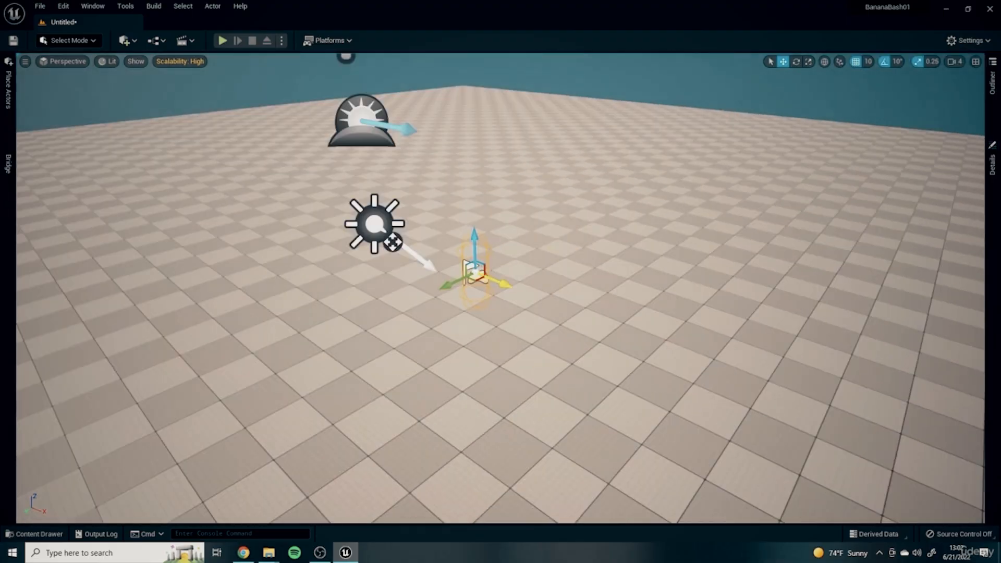
pyautogui.moveTo(409, 252); pyautogui.dragTo(563, 266, button='right')
pyautogui.scroll(-5, 643, 282)
pyautogui.scroll(-2, 643, 282)
pyautogui.click(992, 82)
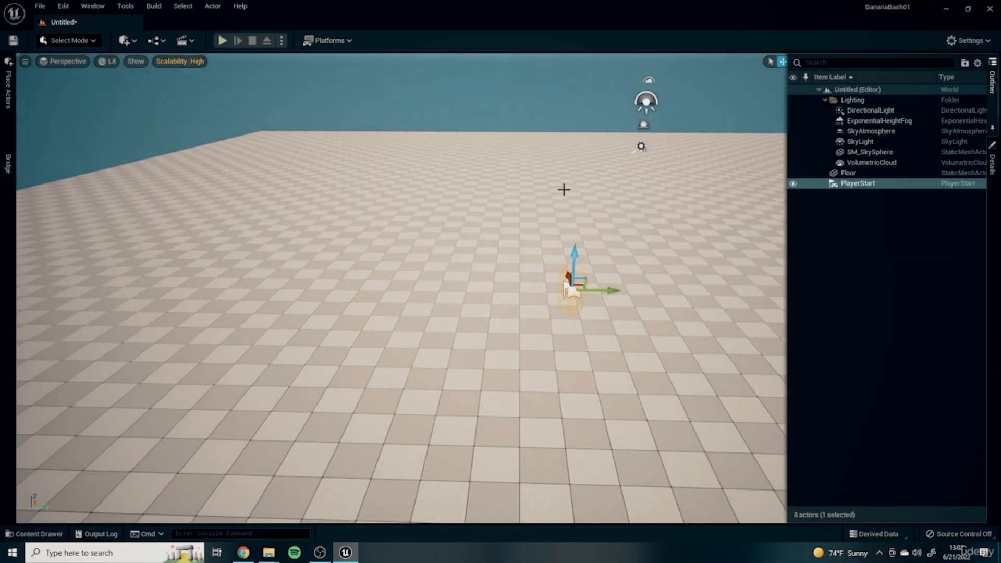
pyautogui.click(223, 41)
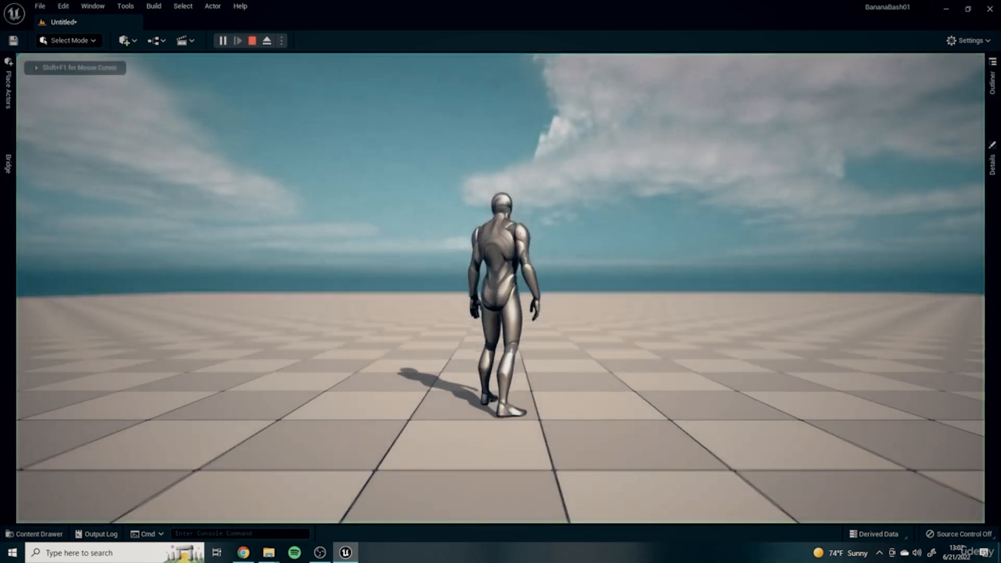
pyautogui.press('Escape')
# - Show the Outliner and collapse its Lighting folder
pyautogui.click(992, 83)
pyautogui.moveTo(678, 219); pyautogui.dragTo(730, 239, button='right')
pyautogui.click(994, 94)
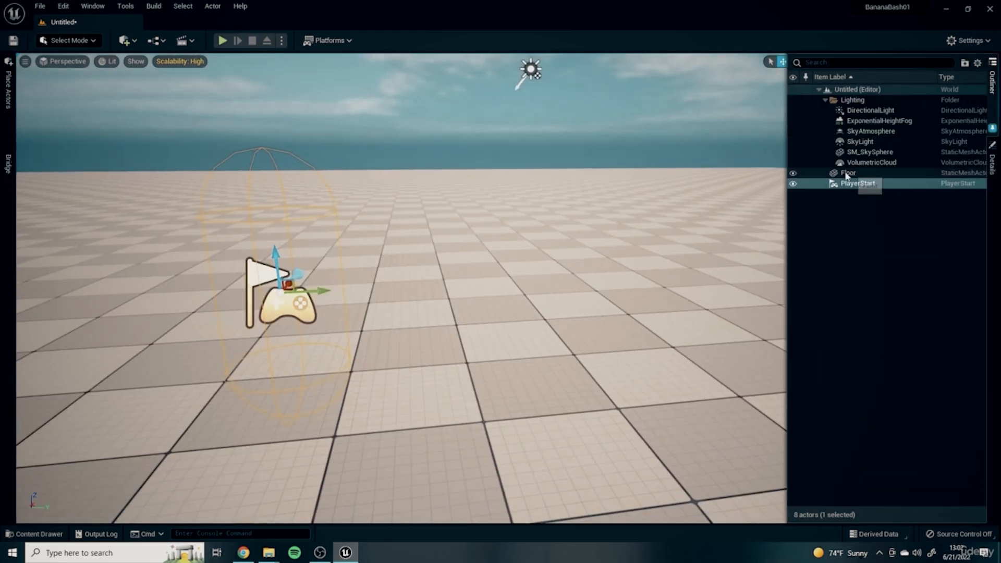
pyautogui.click(825, 99)
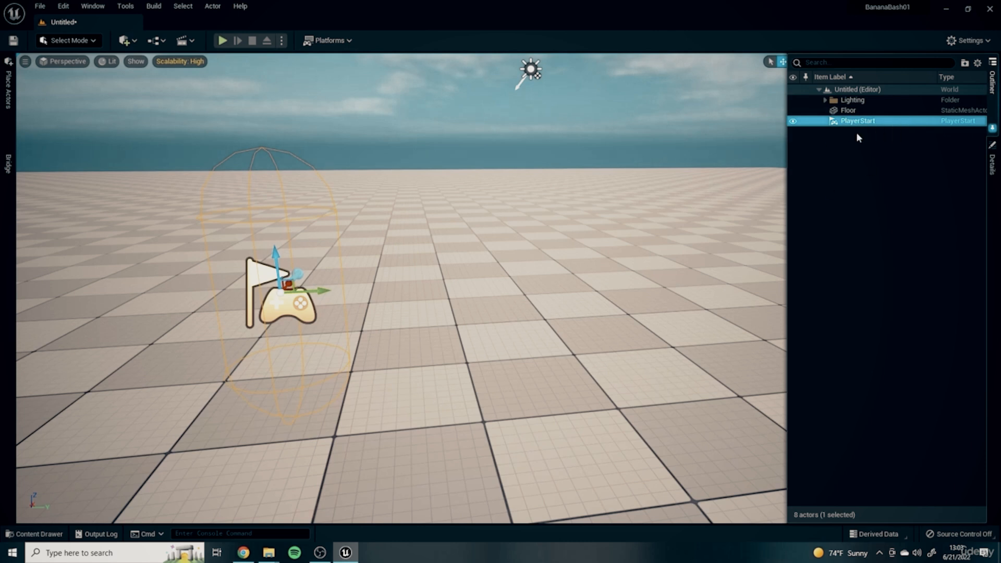
# - Expand the Outliner's Lighting folder, focus on the DirectionalLight, and hide and show it again to compare the scene's lighting
pyautogui.moveTo(634, 234); pyautogui.dragTo(602, 292, button='right')
pyautogui.click(825, 100)
pyautogui.moveTo(577, 232); pyautogui.dragTo(598, 228, button='right')
pyautogui.doubleClick(870, 110)
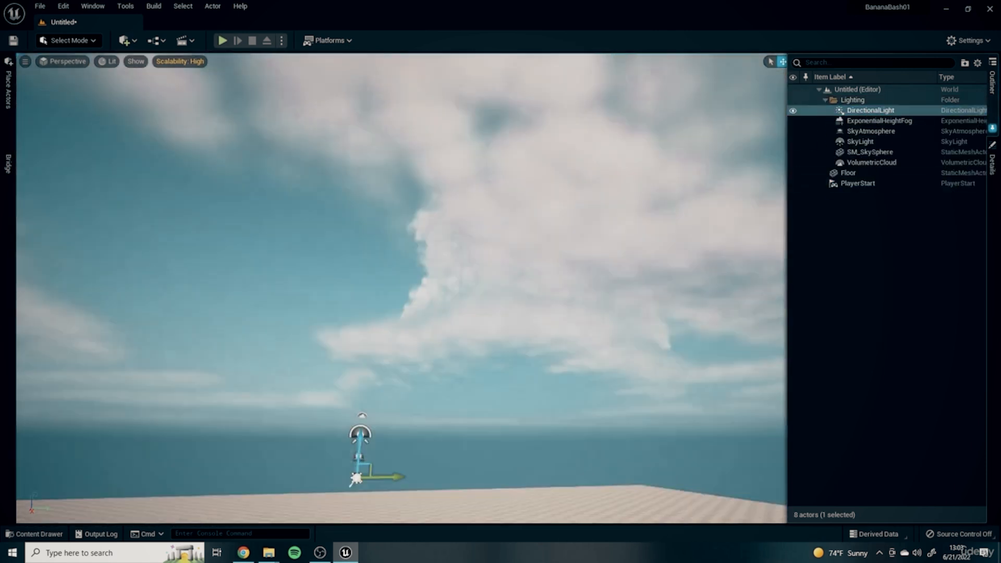
pyautogui.moveTo(413, 111); pyautogui.dragTo(404, 68, button='right')
pyautogui.click(793, 111)
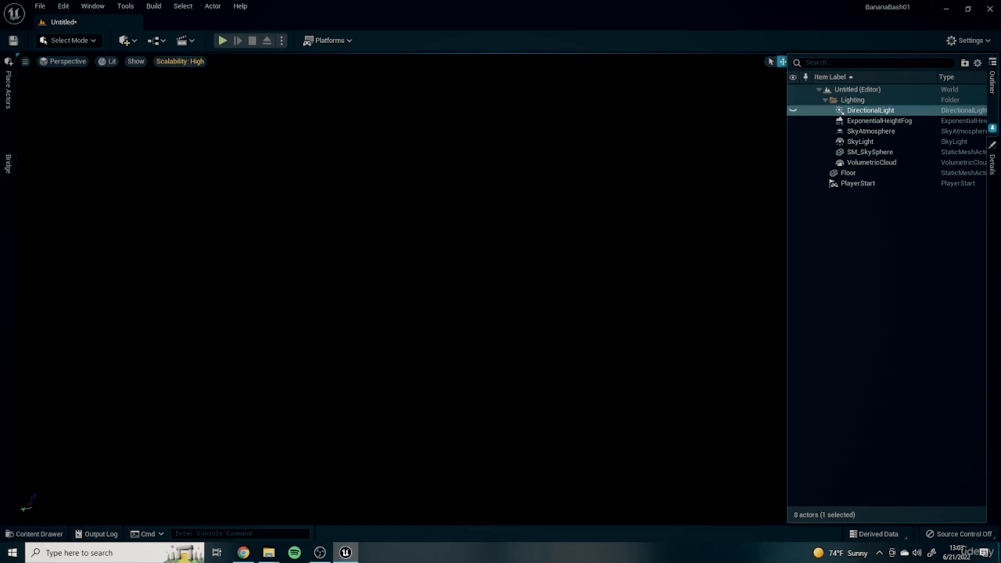
pyautogui.click(793, 110)
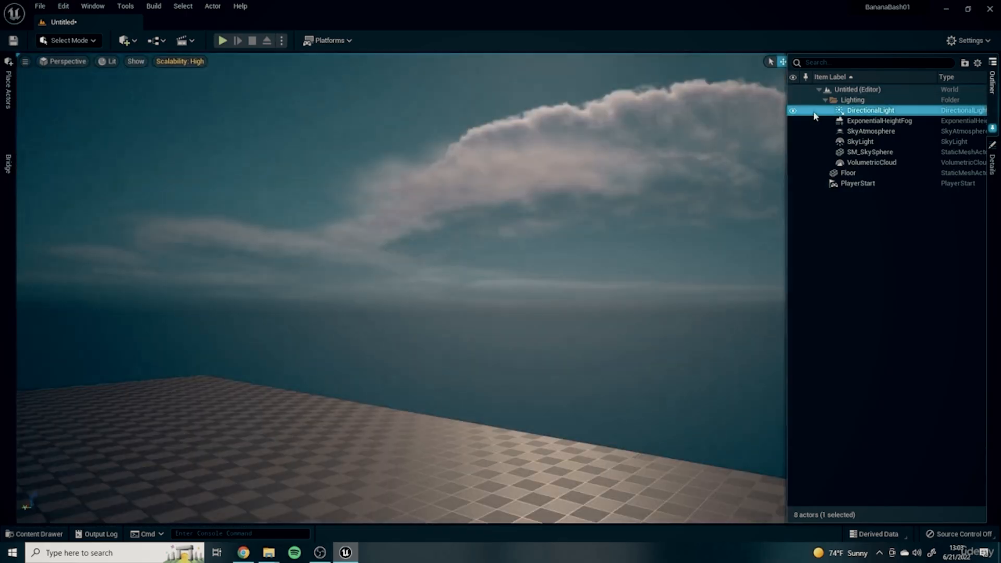
pyautogui.moveTo(469, 208); pyautogui.dragTo(103, 266, button='right')
pyautogui.moveTo(457, 303); pyautogui.dragTo(131, 269, button='right')
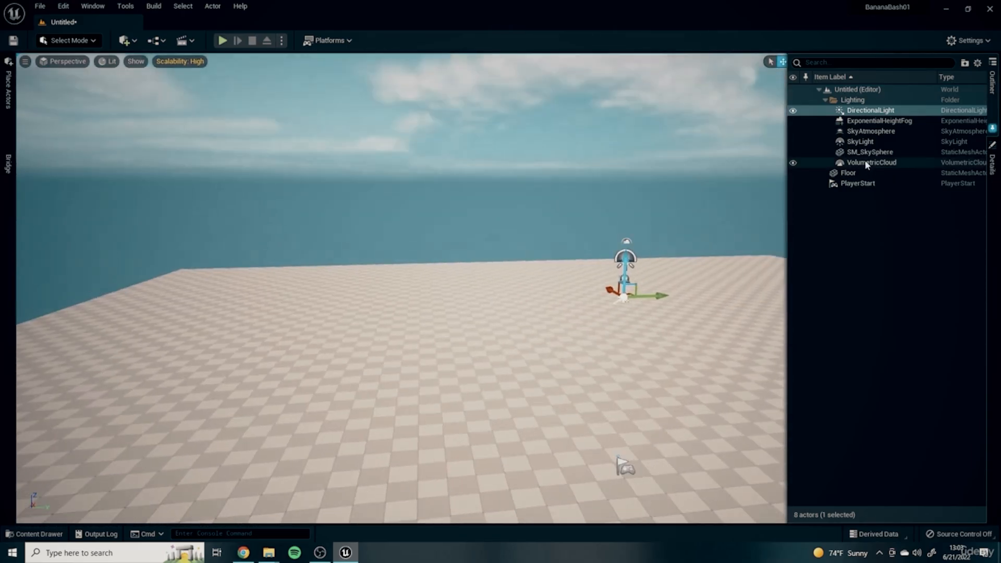
# - Toggle the visibility of ExponentialHeightFog and of SkyAtmosphere off and back on, one after the other
pyautogui.click(881, 121)
pyautogui.click(793, 120)
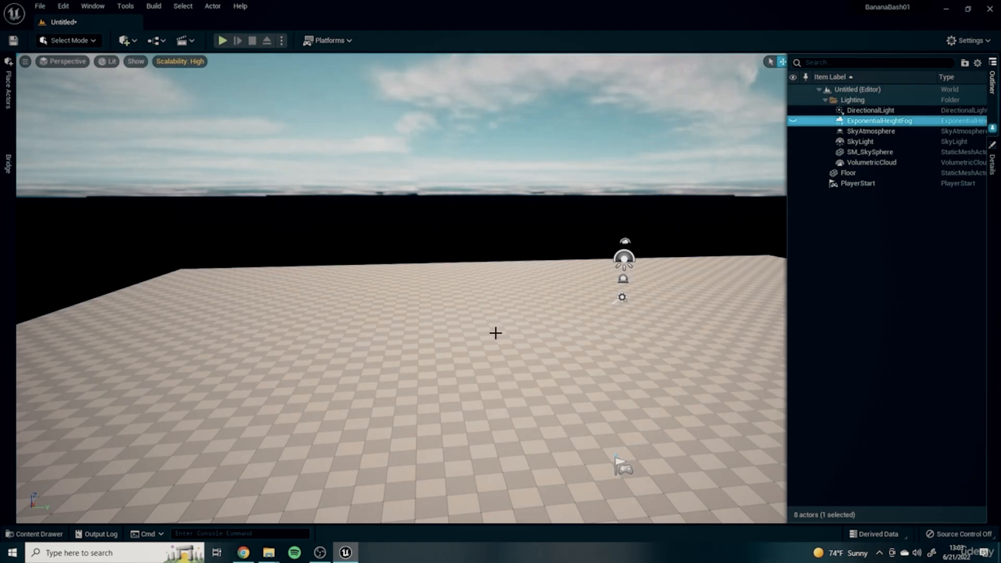
pyautogui.click(794, 121)
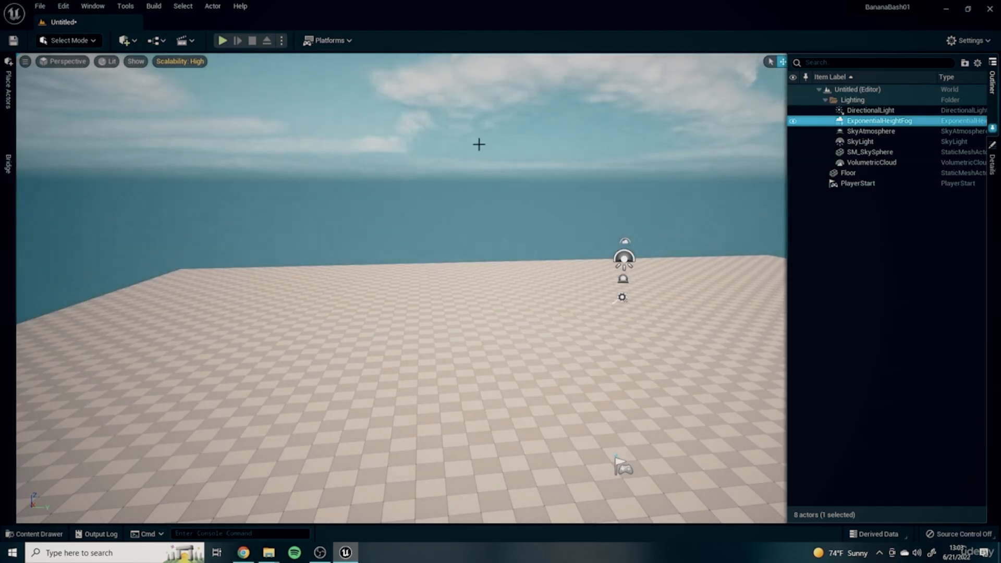
pyautogui.doubleClick(871, 131)
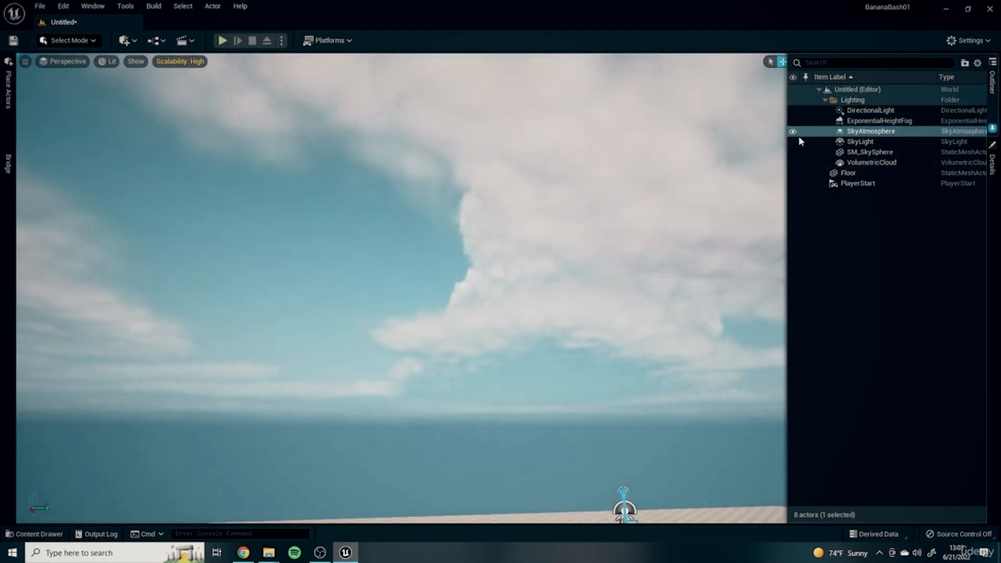
pyautogui.click(793, 132)
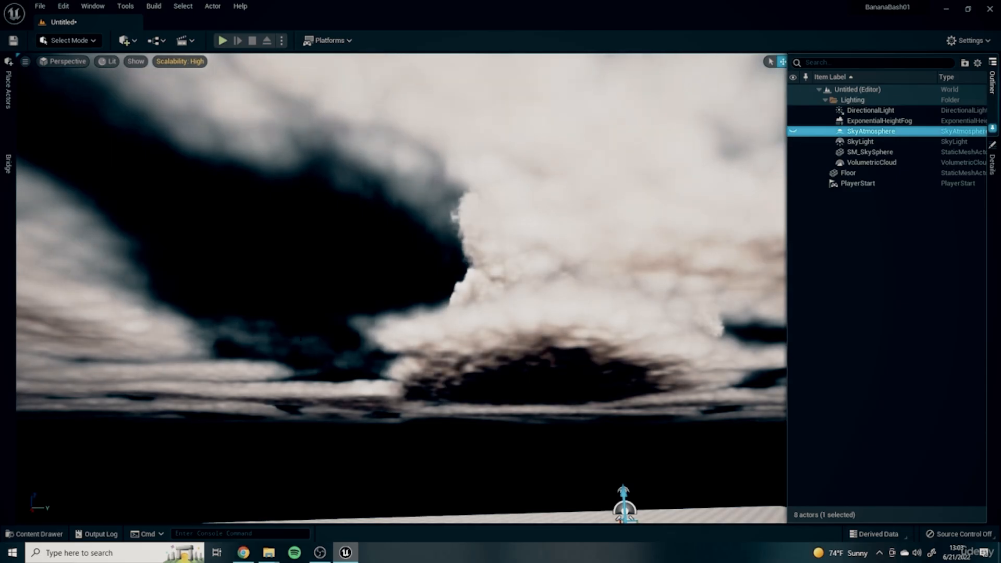
pyautogui.click(792, 132)
# - Focus on the SkyLight, place a cube on the floor near it and scale the cube up uniformly into a large block
pyautogui.doubleClick(860, 142)
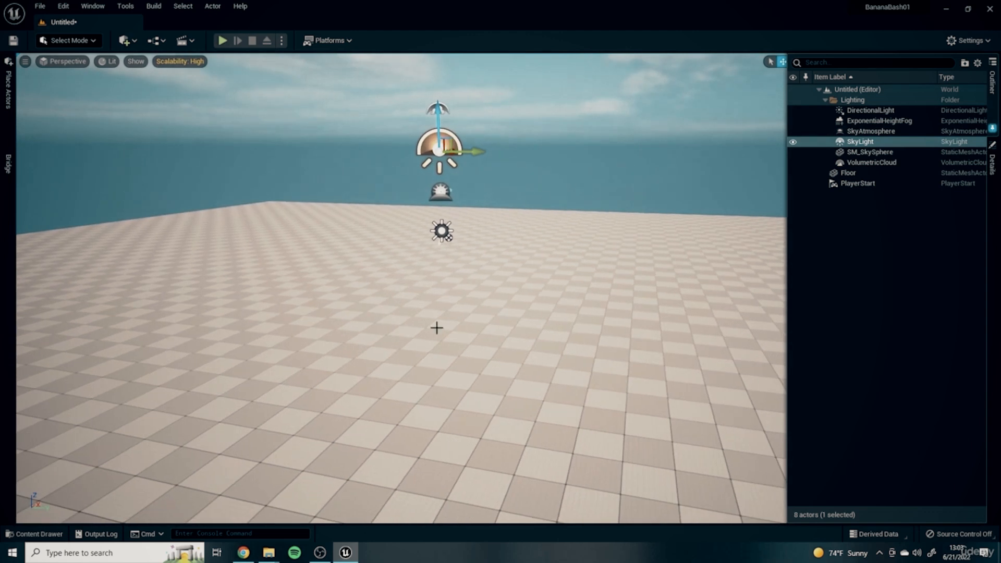
pyautogui.moveTo(484, 359); pyautogui.dragTo(558, 235, button='right')
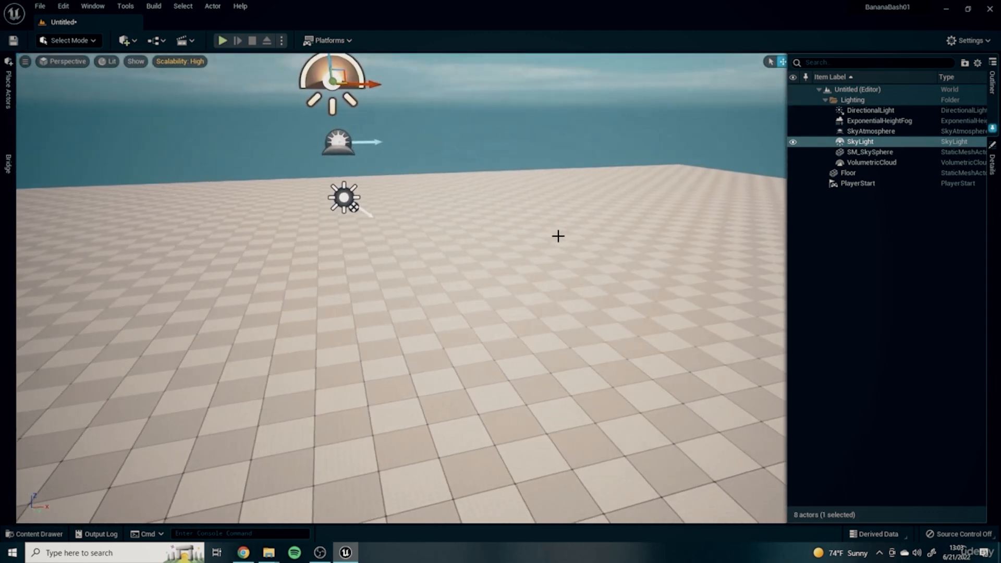
pyautogui.click(9, 93)
pyautogui.click(99, 83)
pyautogui.moveTo(62, 121); pyautogui.dragTo(420, 339)
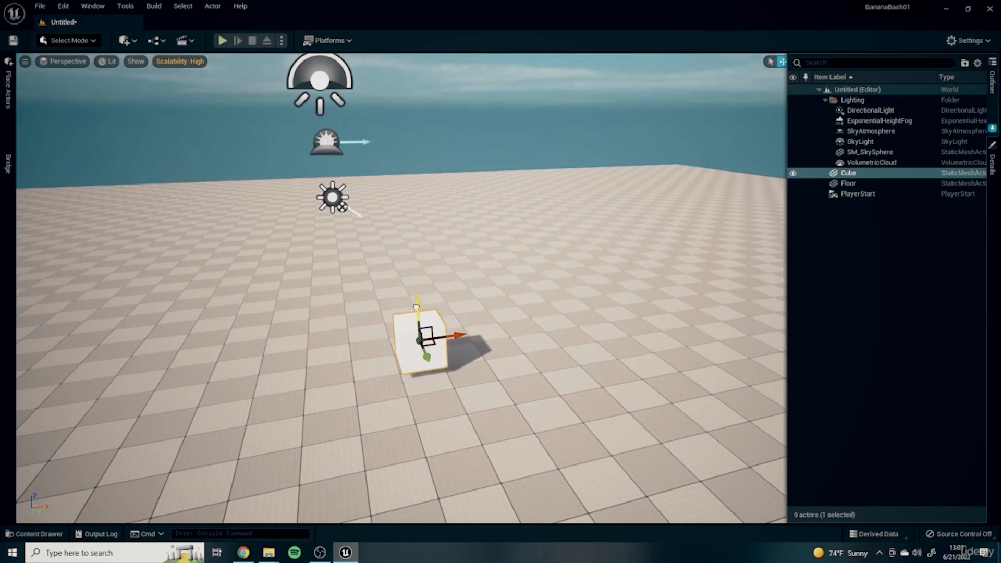
pyautogui.moveTo(419, 345); pyautogui.dragTo(400, 227)
pyautogui.press('w')
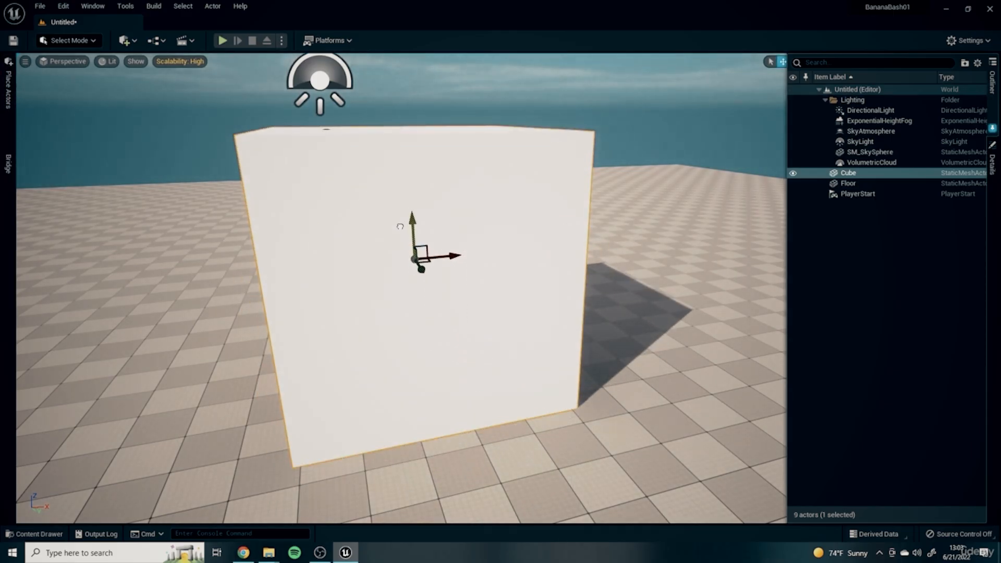
pyautogui.moveTo(665, 326); pyautogui.dragTo(469, 339, button='right')
pyautogui.press('d')
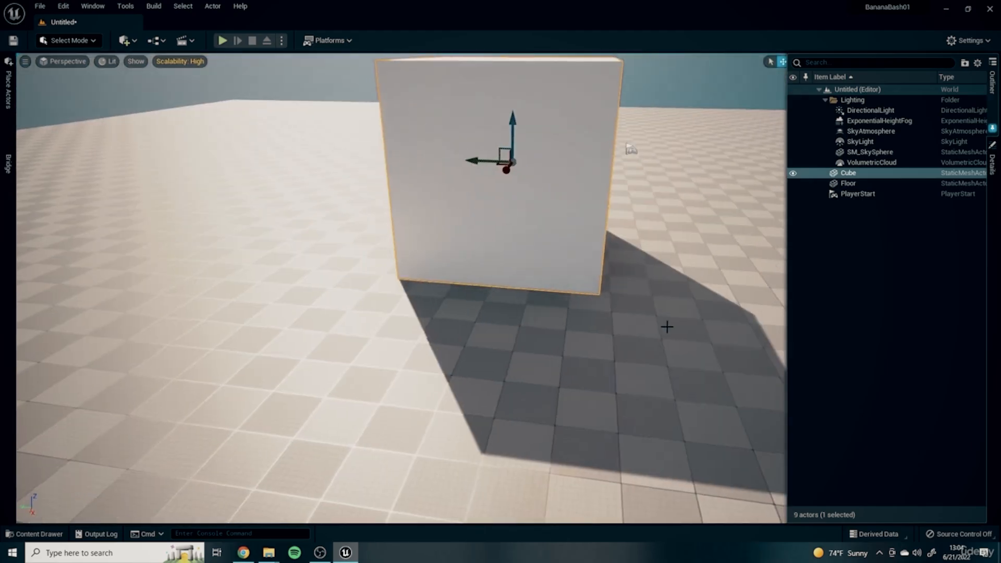
# - Place a second, smaller cube on the floor inside the large cube's shadow and view it from several angles
pyautogui.click(10, 91)
pyautogui.moveTo(89, 119); pyautogui.dragTo(598, 296)
pyautogui.press('a')
pyautogui.moveTo(596, 261); pyautogui.dragTo(750, 194, button='right')
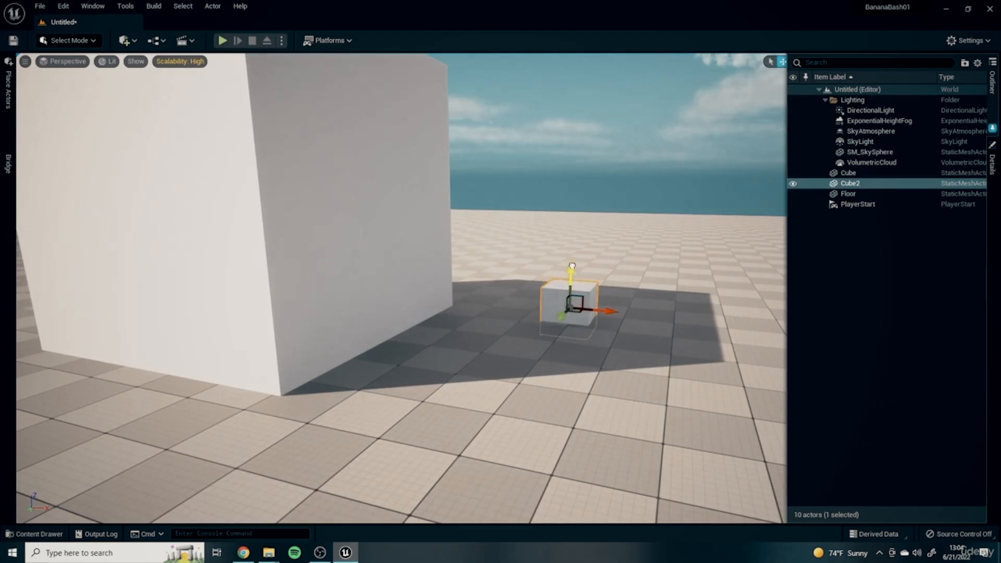
pyautogui.press('d')
pyautogui.moveTo(521, 351); pyautogui.dragTo(369, 473, button='right')
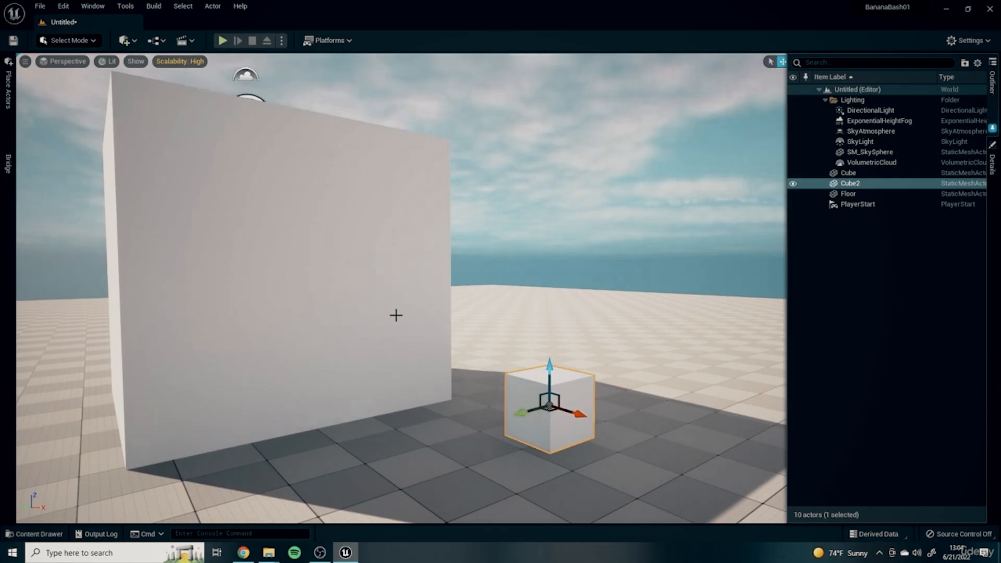
pyautogui.moveTo(541, 272)
pyautogui.mouseDown(button='right')
pyautogui.moveTo(521, 292)
pyautogui.moveTo(540, 273)
pyautogui.moveTo(545, 283)
pyautogui.mouseUp(button='right')
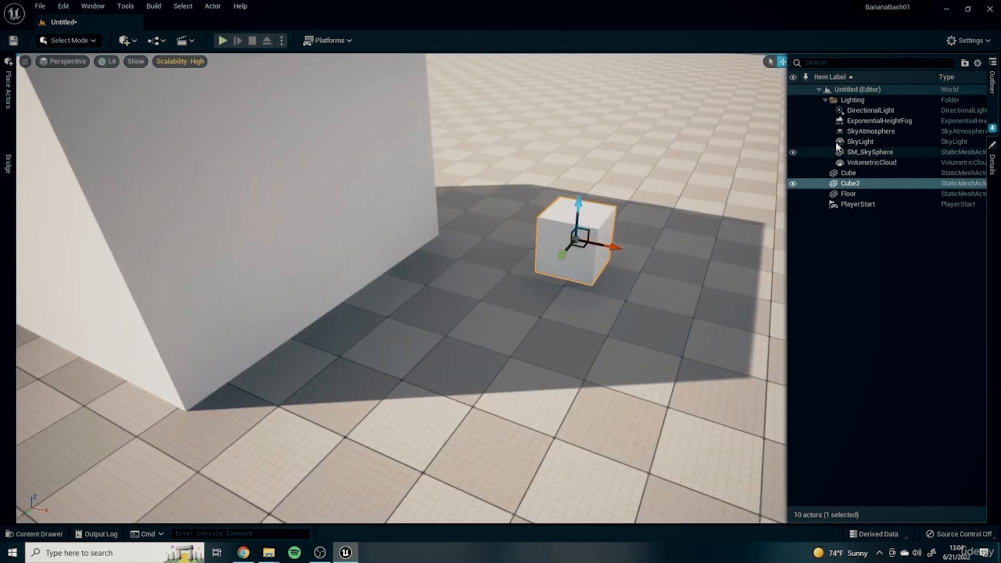
# - Hide the SkyLight, inspect the shadowed sides of both cubes and the floor, and show the SkyLight again
pyautogui.click(792, 143)
pyautogui.moveTo(236, 300)
pyautogui.mouseDown(button='right')
pyautogui.moveTo(245, 292)
pyautogui.moveTo(237, 300)
pyautogui.mouseUp(button='right')
pyautogui.click(657, 520)
pyautogui.moveTo(657, 520); pyautogui.dragTo(622, 388, button='right')
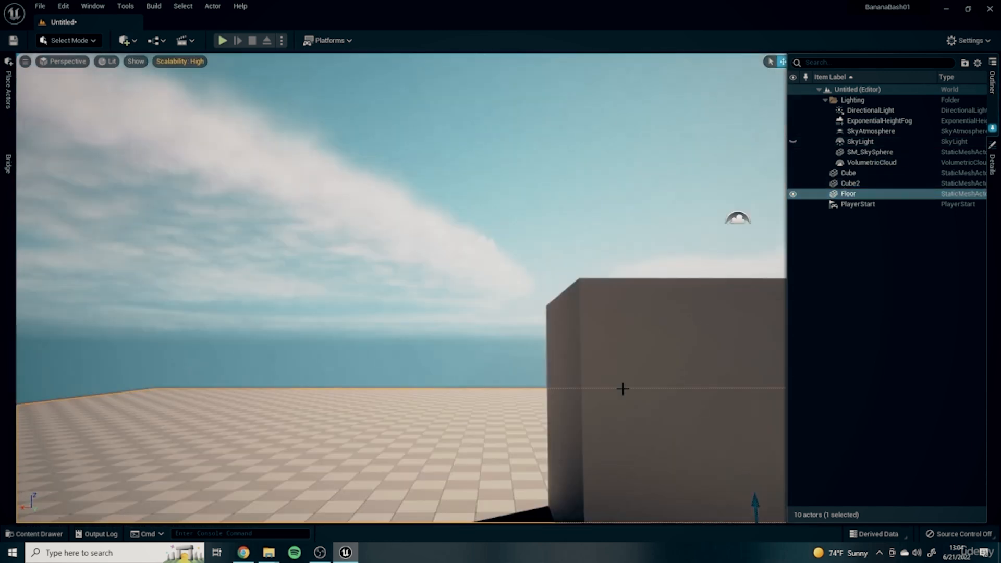
pyautogui.moveTo(625, 208); pyautogui.dragTo(632, 307, button='right')
pyautogui.click(793, 141)
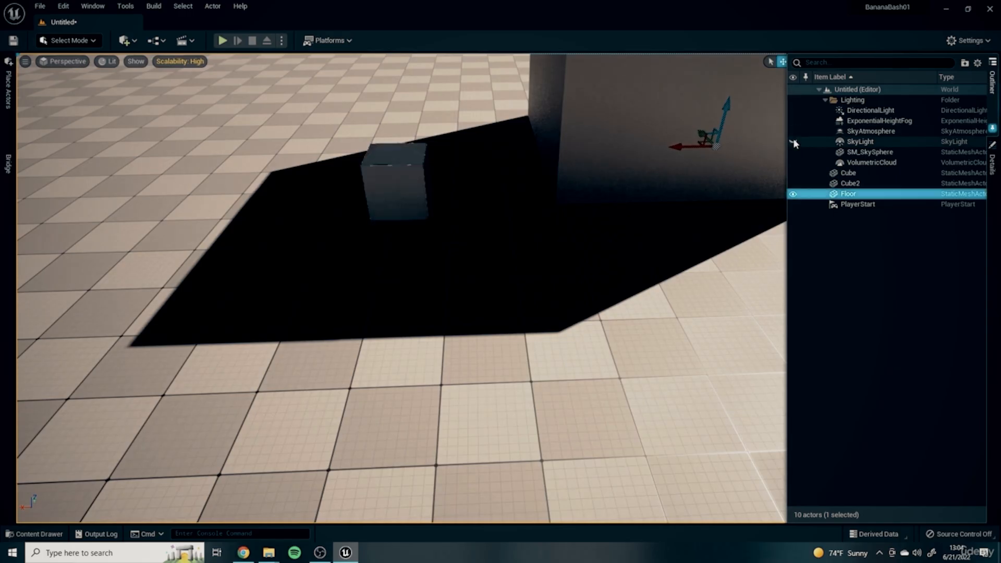
pyautogui.moveTo(729, 172); pyautogui.dragTo(718, 137, button='right')
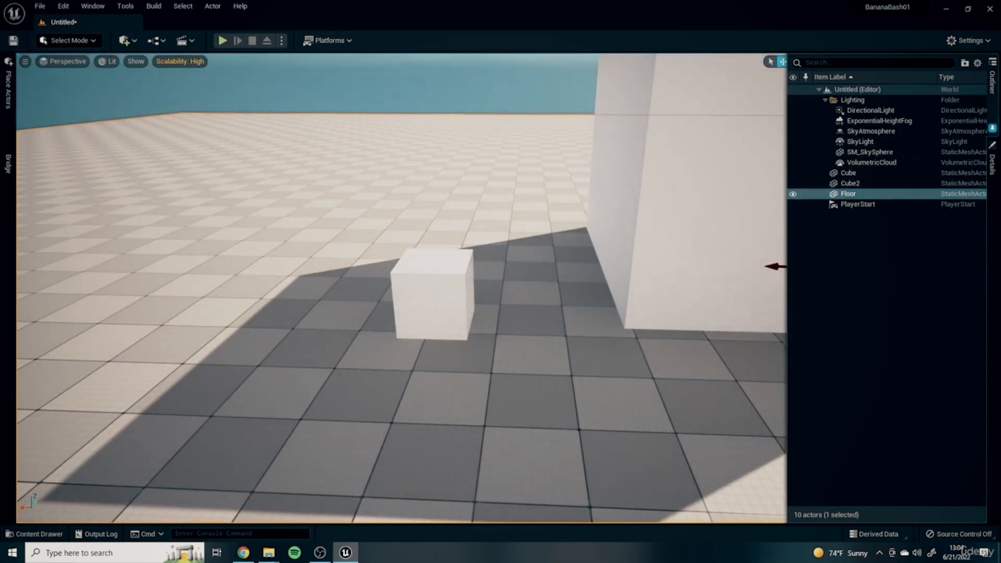
# - Delete the small cube and the large cube from the level
pyautogui.doubleClick(828, 182)
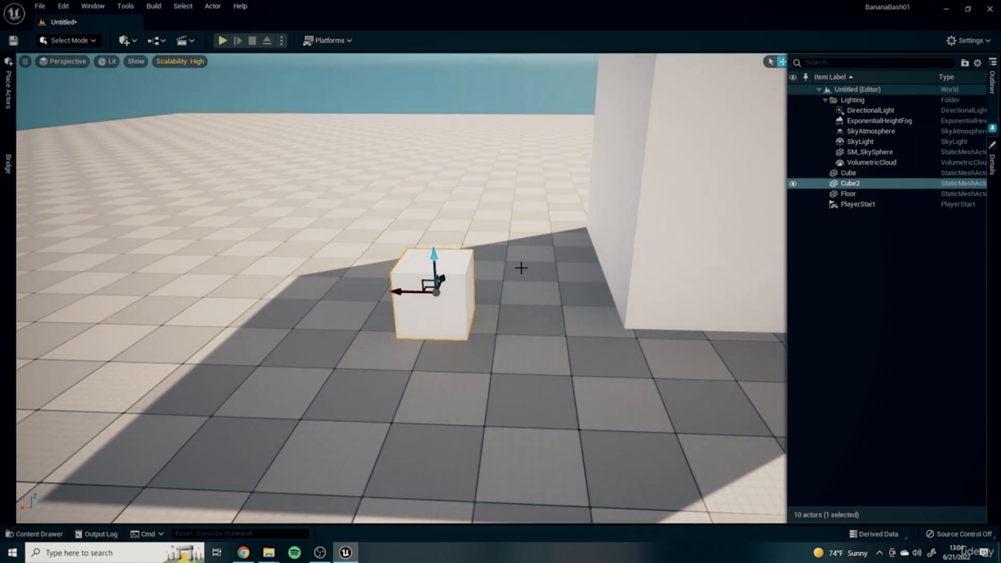
pyautogui.scroll(-5, 446, 370)
pyautogui.press('Delete')
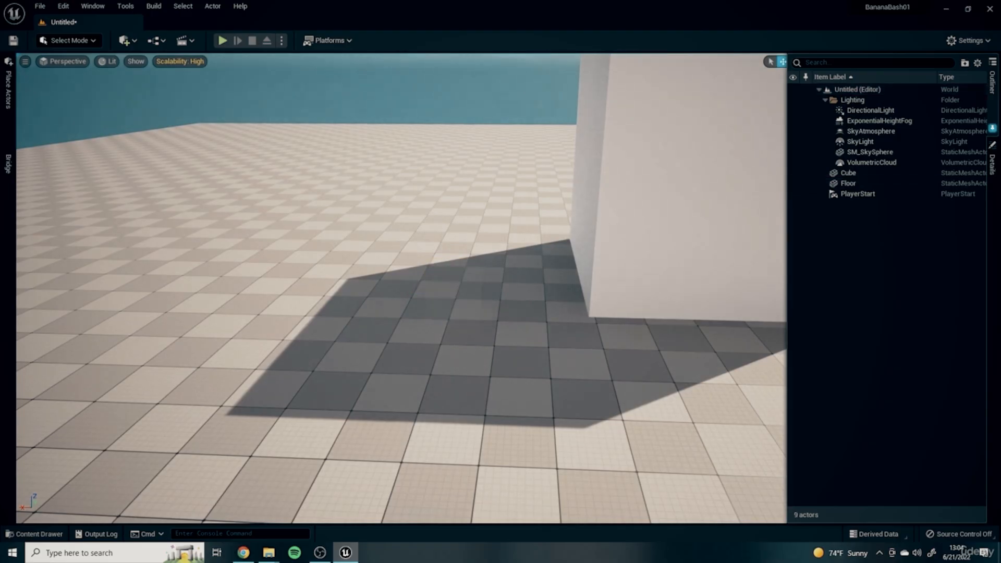
pyautogui.click(614, 279)
pyautogui.press('Delete')
pyautogui.moveTo(576, 276); pyautogui.dragTo(674, 179, button='right')
pyautogui.moveTo(437, 185); pyautogui.dragTo(485, 172, button='right')
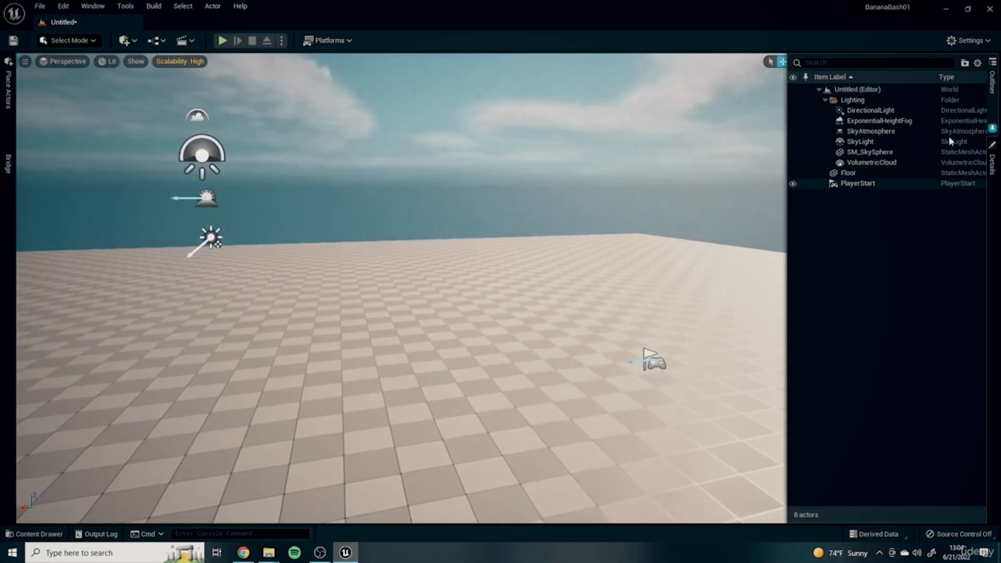
# - Select the SM_SkySphere actor and look around the sky and horizon of the level
pyautogui.click(905, 153)
pyautogui.moveTo(657, 282); pyautogui.dragTo(689, 208, button='right')
pyautogui.moveTo(603, 167); pyautogui.dragTo(485, 138, button='right')
pyautogui.moveTo(628, 93); pyautogui.dragTo(745, 214, button='right')
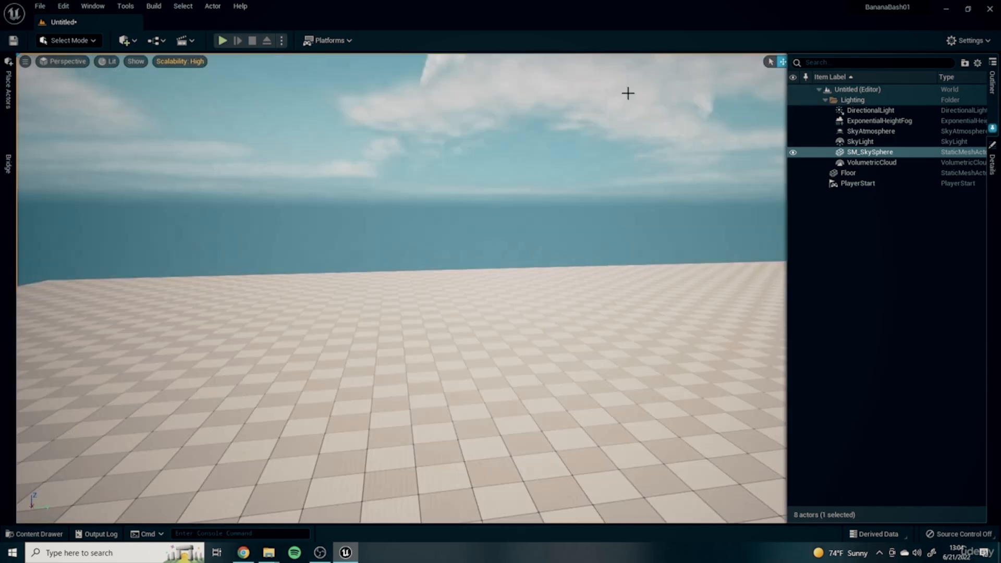
pyautogui.moveTo(358, 98); pyautogui.dragTo(459, 198, button='right')
# - Select the VolumetricCloud actor and toggle its visibility off and on repeatedly to compare the sky with and without clouds
pyautogui.click(868, 163)
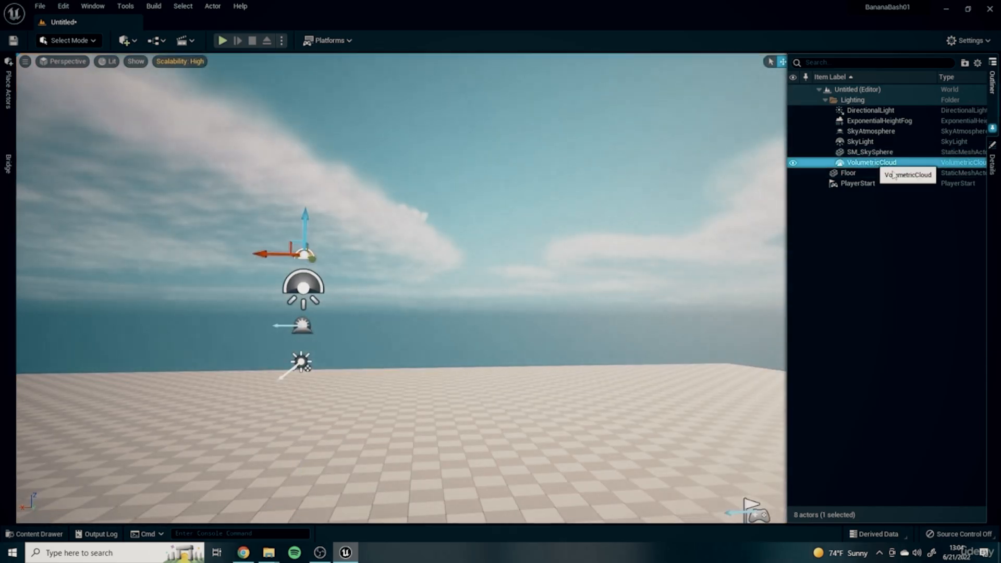
pyautogui.press('d')
pyautogui.moveTo(526, 267); pyautogui.dragTo(365, 224, button='right')
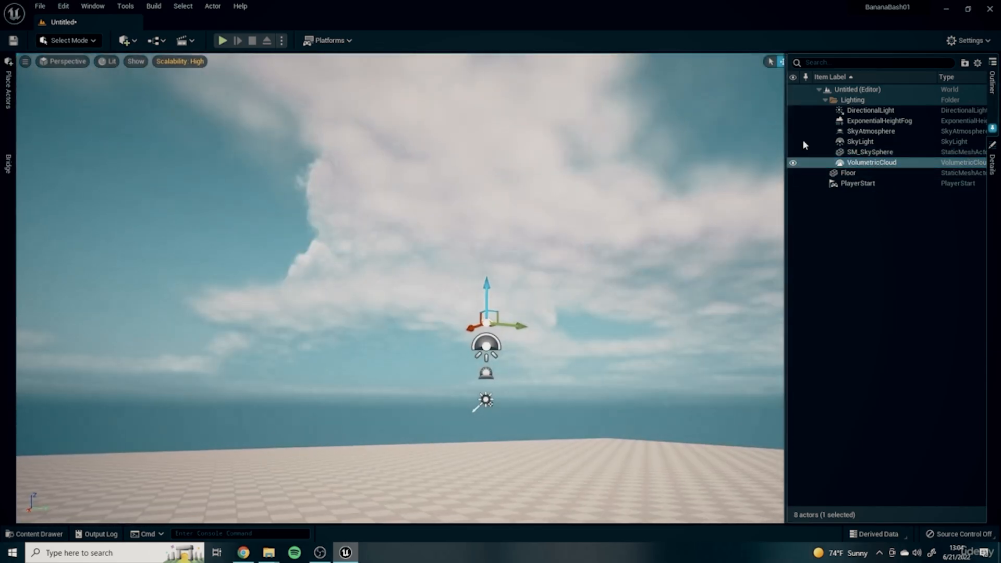
pyautogui.click(792, 164)
pyautogui.click(793, 164)
pyautogui.click(793, 164)
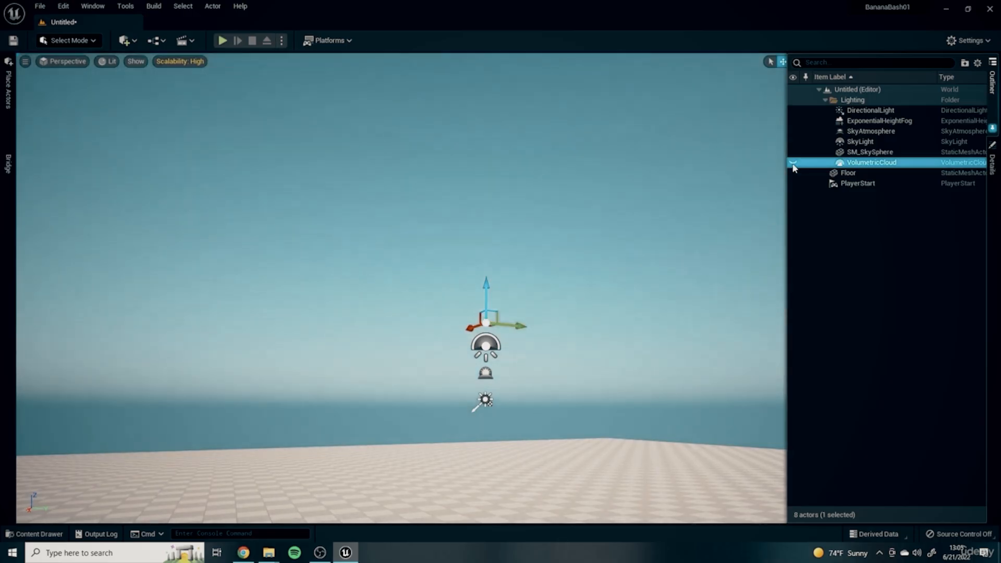
pyautogui.click(793, 164)
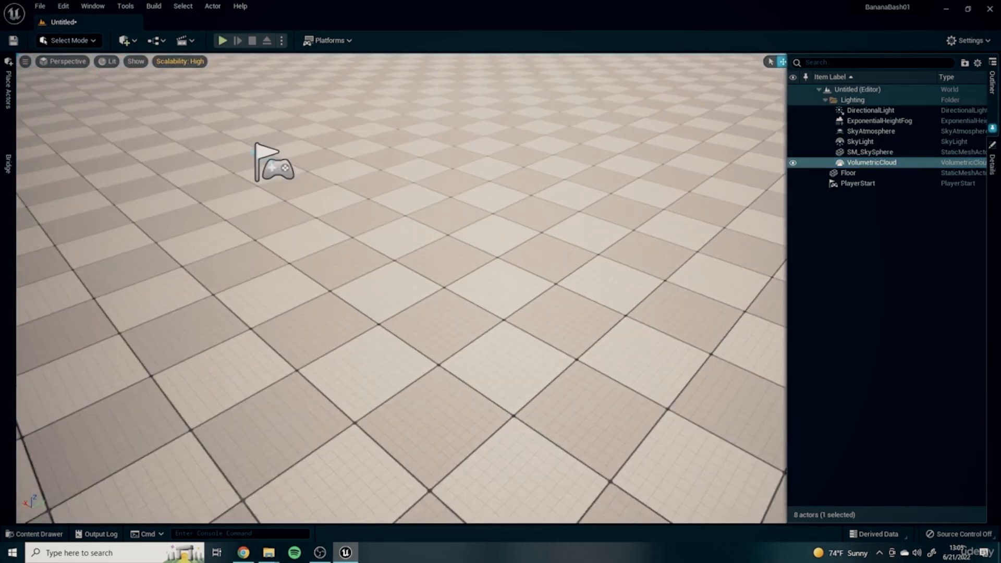
# - Look over the floor and the Player Start, and collapse the Lighting folder in the Outliner
pyautogui.press('s')
pyautogui.moveTo(401, 288); pyautogui.dragTo(341, 232, button='right')
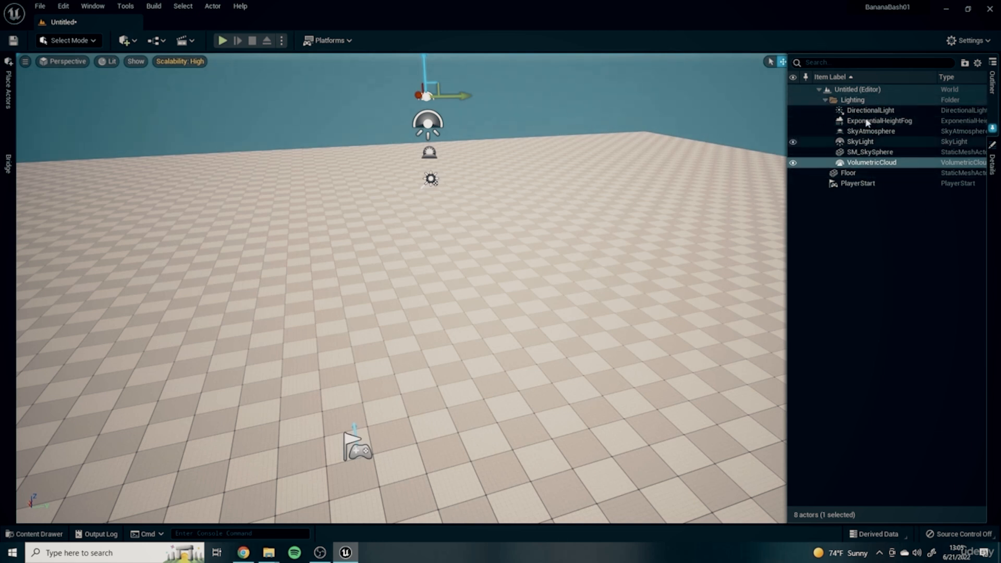
pyautogui.moveTo(571, 329); pyautogui.dragTo(594, 325, button='right')
pyautogui.click(825, 99)
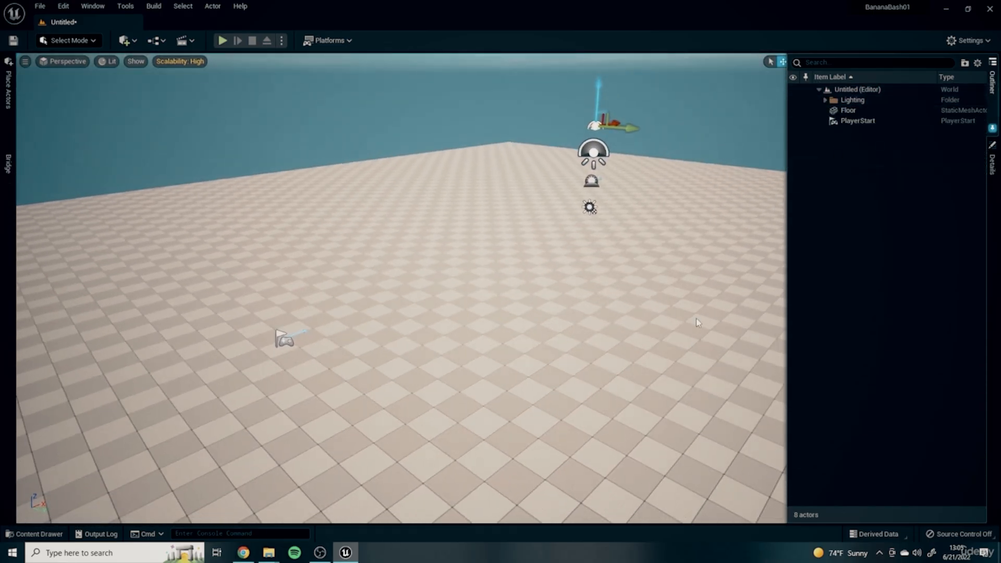
# - Place a BP_ThirdPersonCharacter from the Content Drawer on the floor near the Player Start
pyautogui.moveTo(498, 322); pyautogui.dragTo(459, 342, button='right')
pyautogui.click(419, 251)
pyautogui.moveTo(418, 251); pyautogui.dragTo(459, 209, button='right')
pyautogui.moveTo(391, 345); pyautogui.dragTo(139, 330)
pyautogui.click(36, 534)
pyautogui.moveTo(234, 422); pyautogui.dragTo(483, 345)
pyautogui.moveTo(590, 267); pyautogui.dragTo(590, 268, button='right')
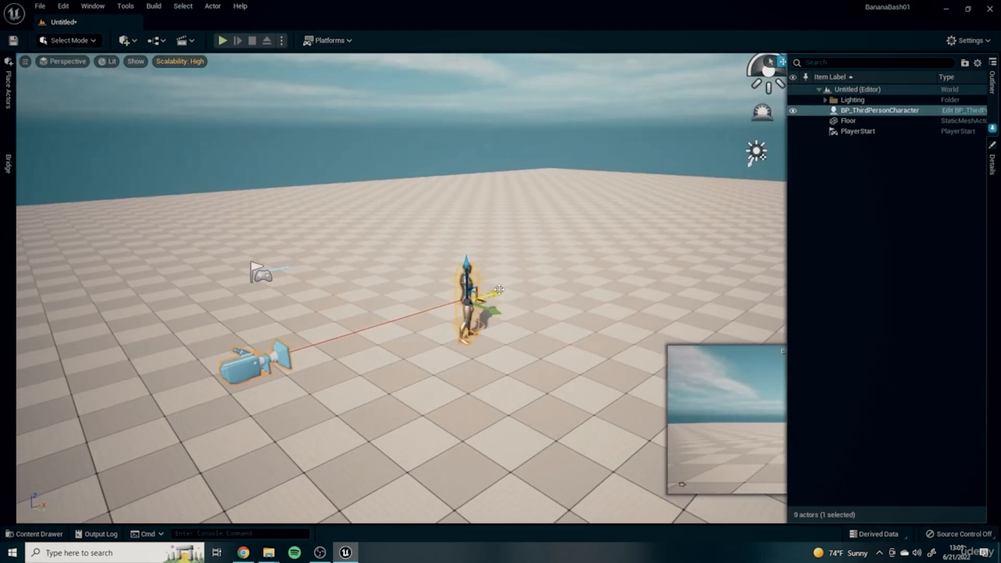
pyautogui.press('f')
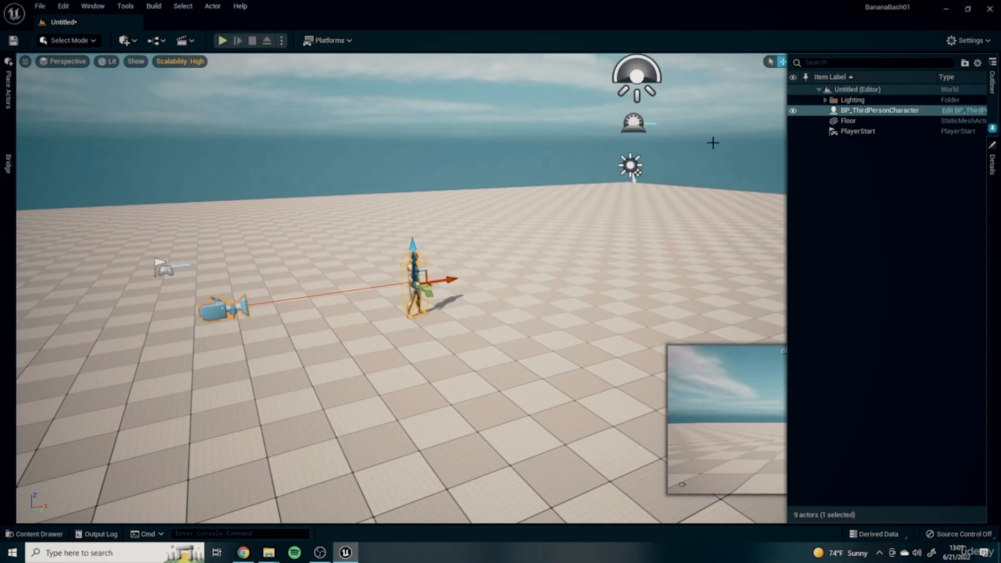
# - Resize and undock the Outliner to widen the viewport, and select the placed BP_ThirdPersonCharacter to view it up close
pyautogui.moveTo(789, 230); pyautogui.dragTo(919, 230)
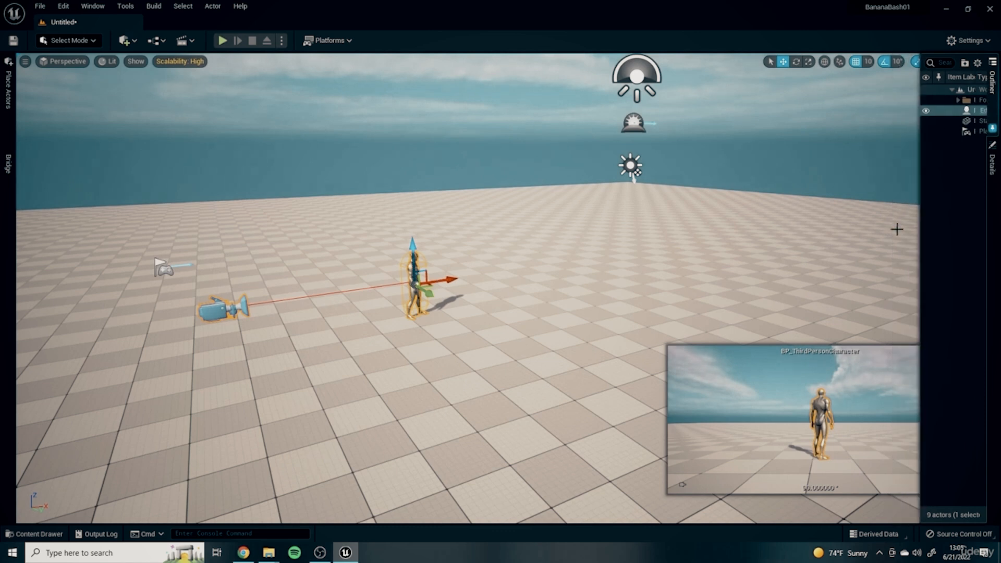
pyautogui.moveTo(921, 168); pyautogui.dragTo(813, 168)
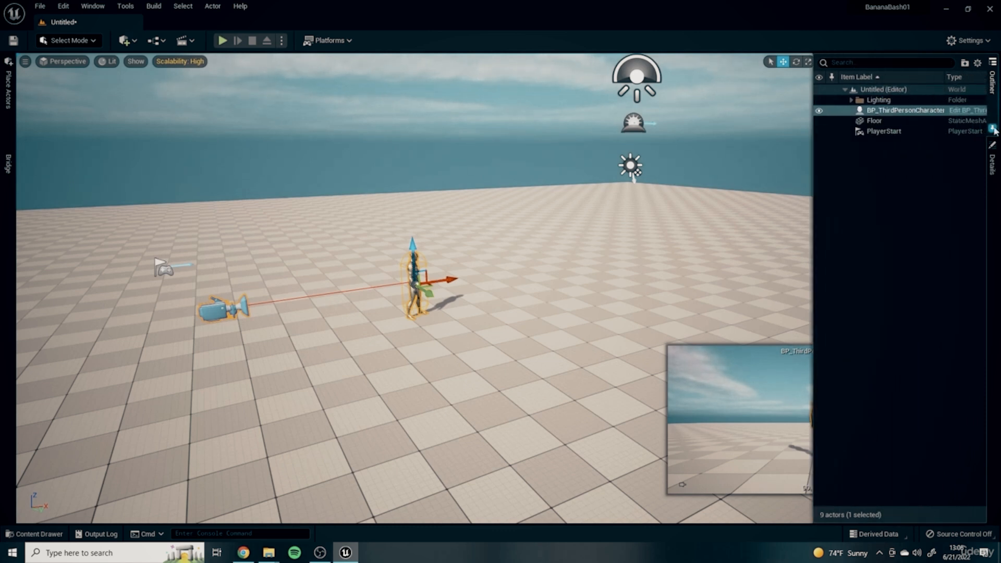
pyautogui.click(704, 285)
pyautogui.click(417, 284)
pyautogui.moveTo(574, 313); pyautogui.dragTo(386, 357, button='right')
pyautogui.press('d')
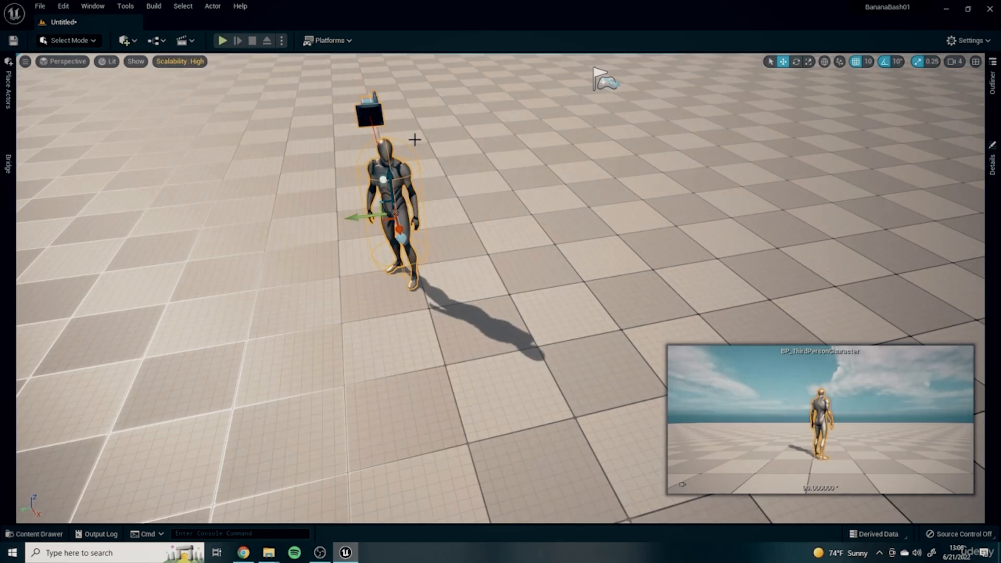
pyautogui.moveTo(480, 130); pyautogui.dragTo(542, 303, button='right')
pyautogui.scroll(-2, 451, 376)
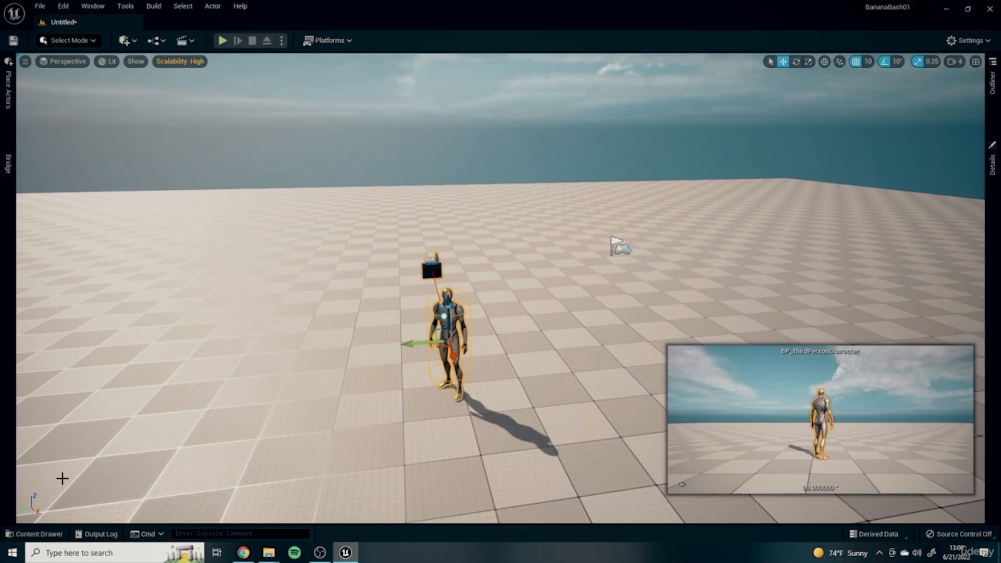
# - Dock the Content Browser in the layout and adjust its height below the viewport
pyautogui.click(34, 534)
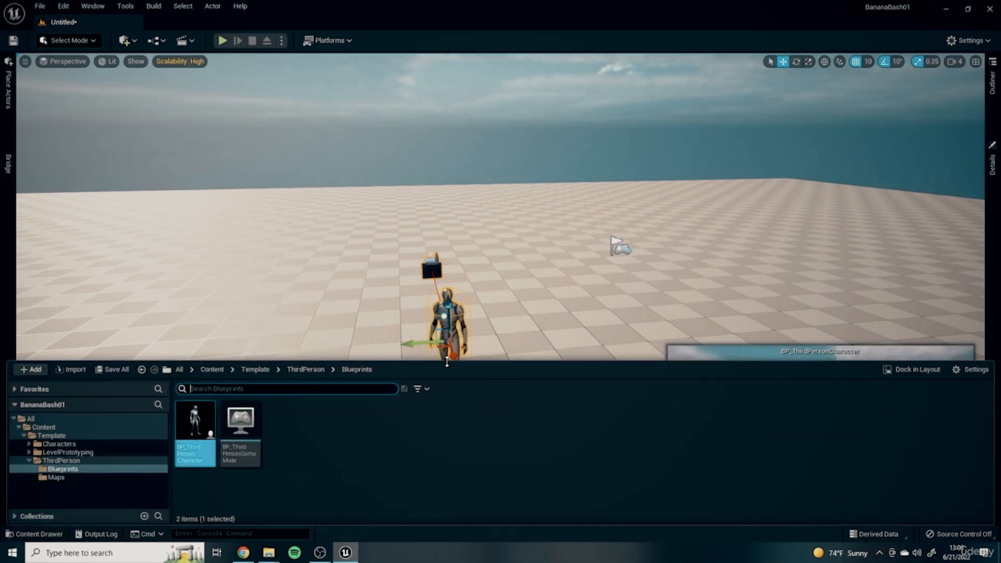
pyautogui.click(912, 370)
pyautogui.moveTo(342, 451); pyautogui.dragTo(342, 370)
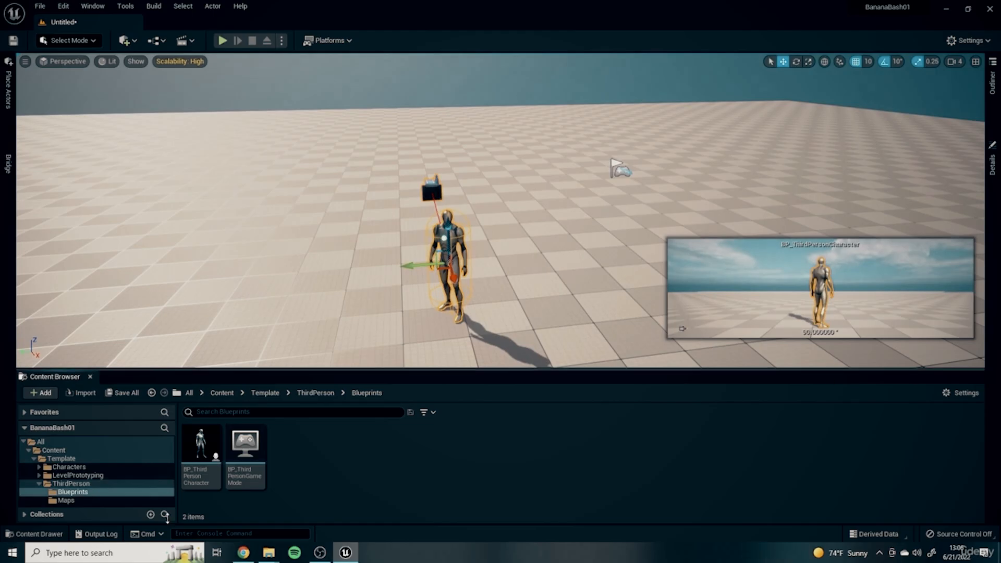
pyautogui.moveTo(597, 228); pyautogui.dragTo(719, 287, button='right')
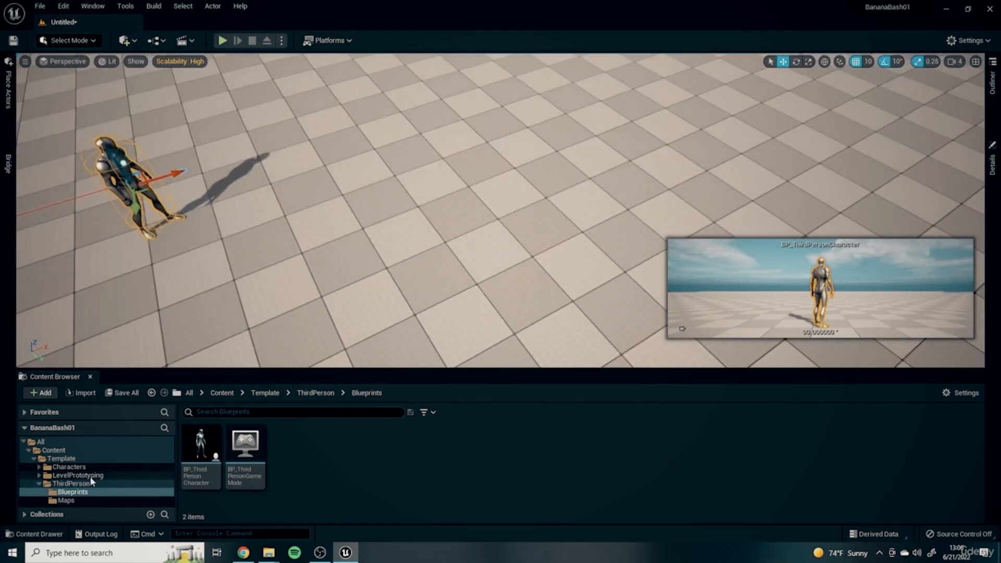
# - Open the Meshes folder inside LevelPrototyping and look over the prototype meshes it offers
pyautogui.click(69, 478)
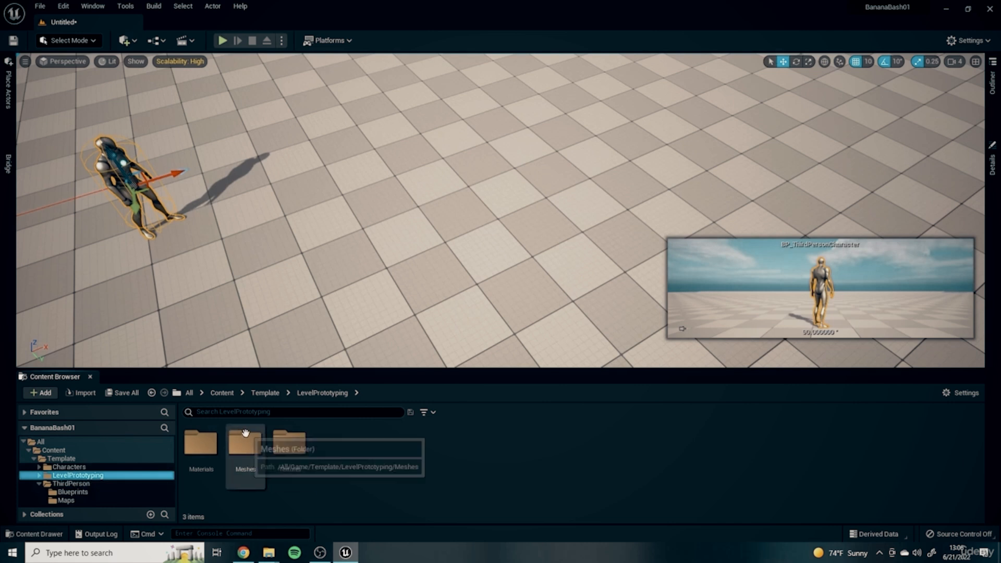
pyautogui.doubleClick(243, 443)
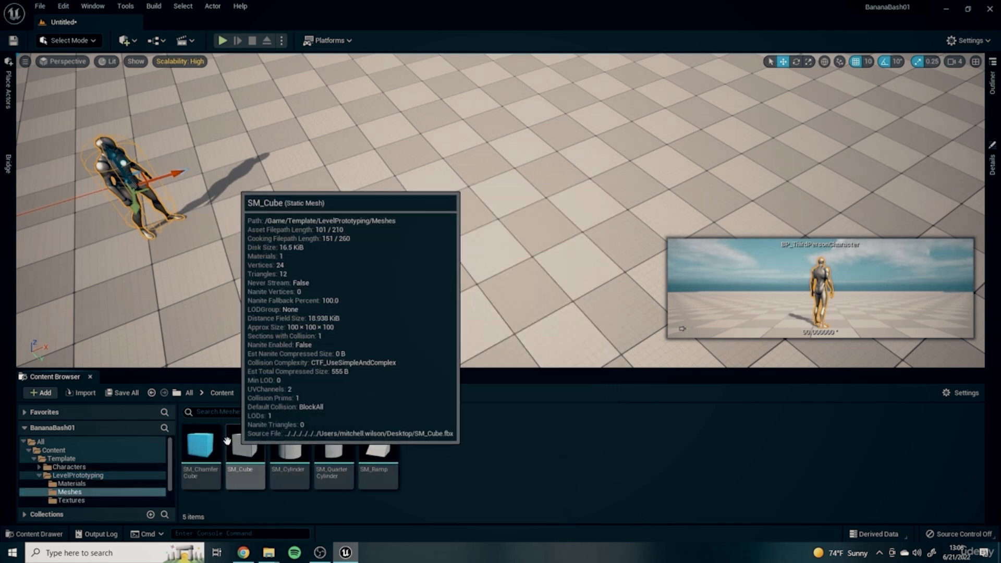
pyautogui.moveTo(212, 449)
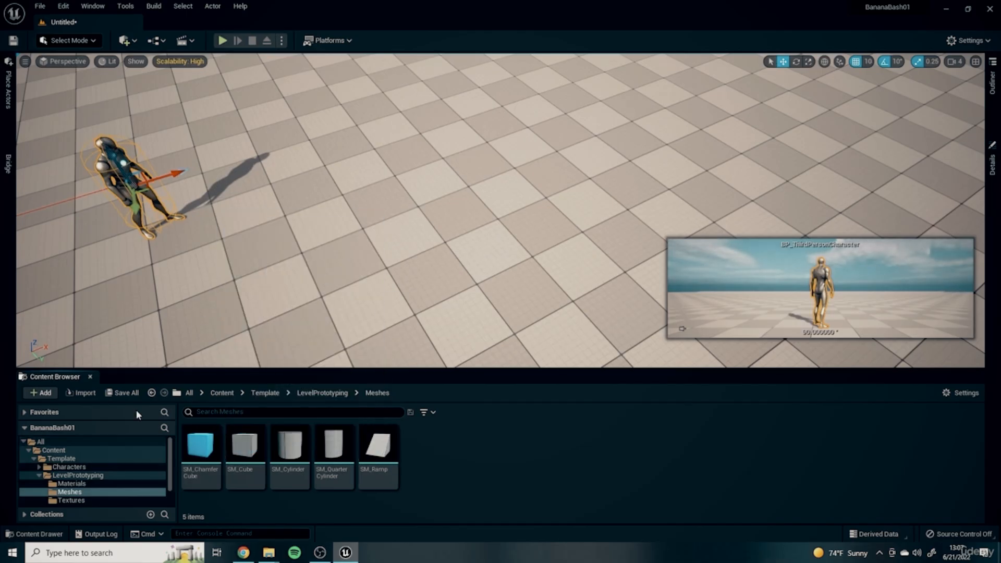
pyautogui.moveTo(247, 462)
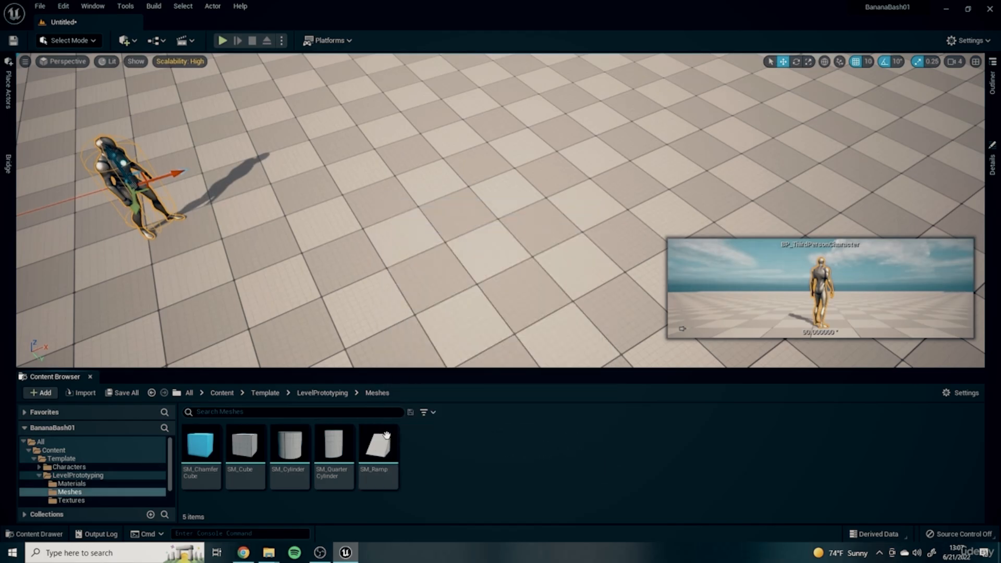
pyautogui.moveTo(379, 474)
pyautogui.moveTo(211, 476)
pyautogui.moveTo(274, 474)
# - Place an SM_Cube from the Meshes folder on the floor near the third-person character
pyautogui.moveTo(245, 449); pyautogui.dragTo(409, 159)
pyautogui.moveTo(409, 159); pyautogui.dragTo(250, 156, button='right')
pyautogui.press('d')
pyautogui.moveTo(610, 214); pyautogui.dragTo(448, 219, button='right')
pyautogui.press('d')
pyautogui.moveTo(626, 251); pyautogui.dragTo(495, 237, button='right')
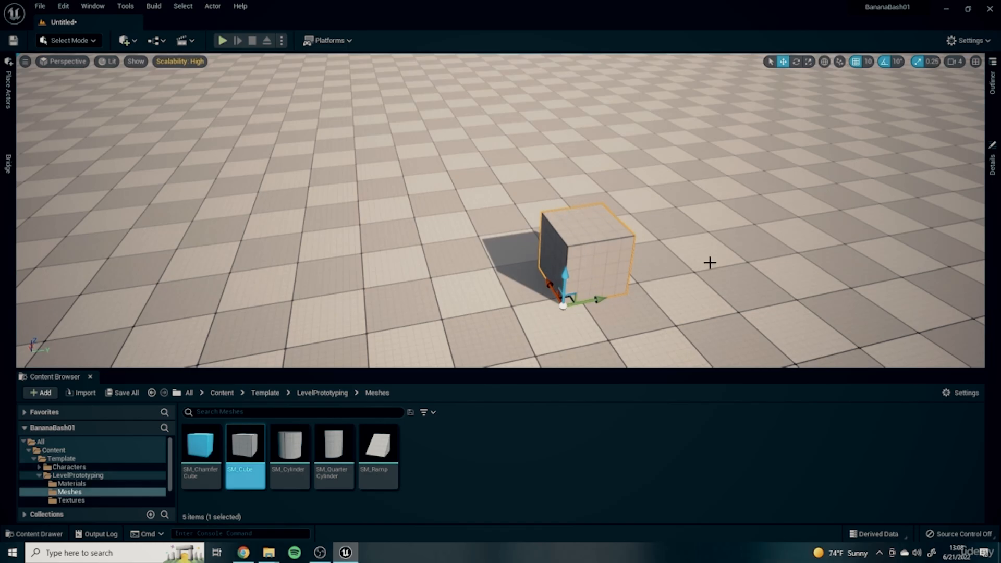
# - Move the cube along its Y and X axes so its edges line up with the floor's grid tiles
pyautogui.moveTo(725, 274); pyautogui.dragTo(686, 277, button='right')
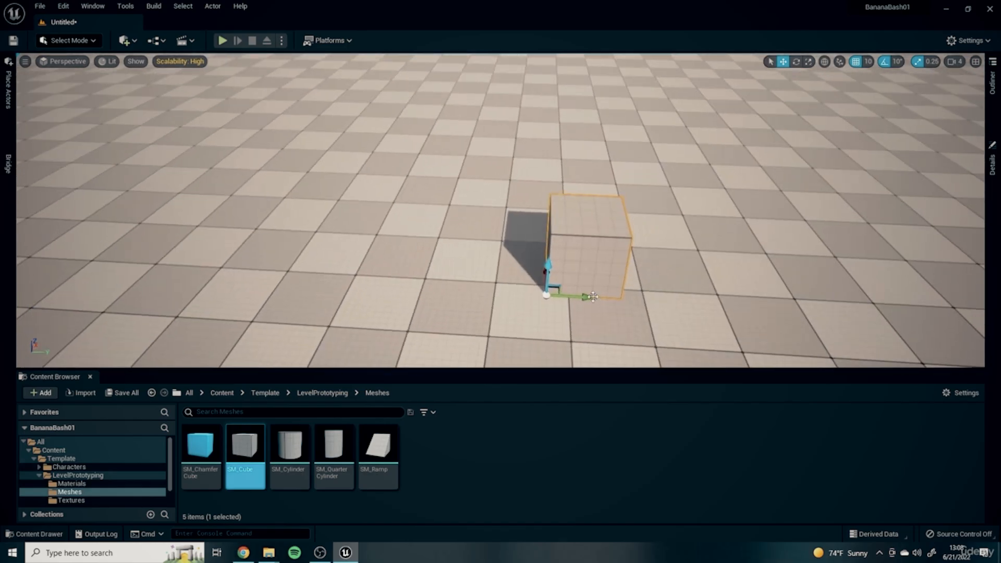
pyautogui.moveTo(527, 289); pyautogui.dragTo(533, 295)
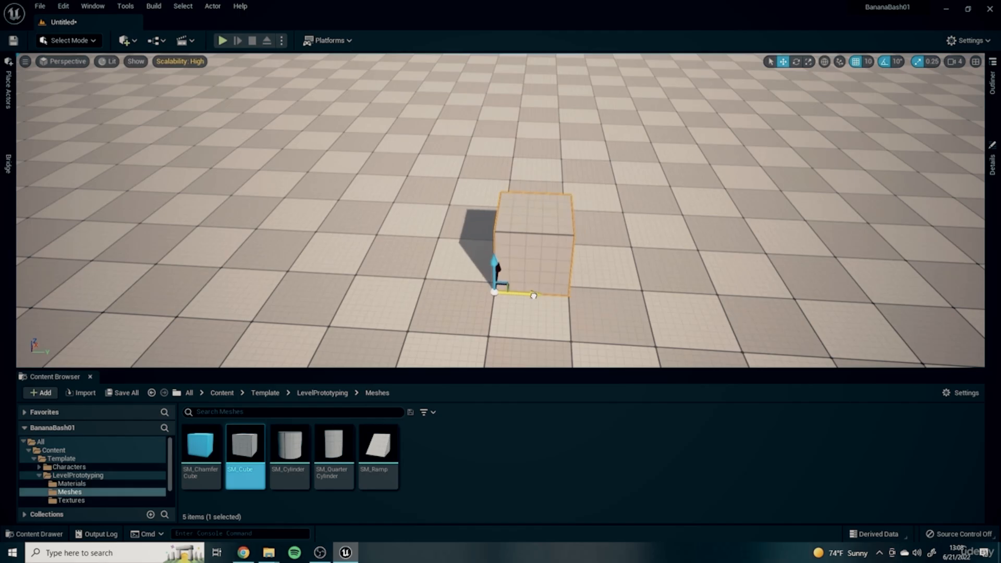
pyautogui.moveTo(734, 286); pyautogui.dragTo(636, 286, button='right')
pyautogui.moveTo(513, 210); pyautogui.dragTo(525, 207)
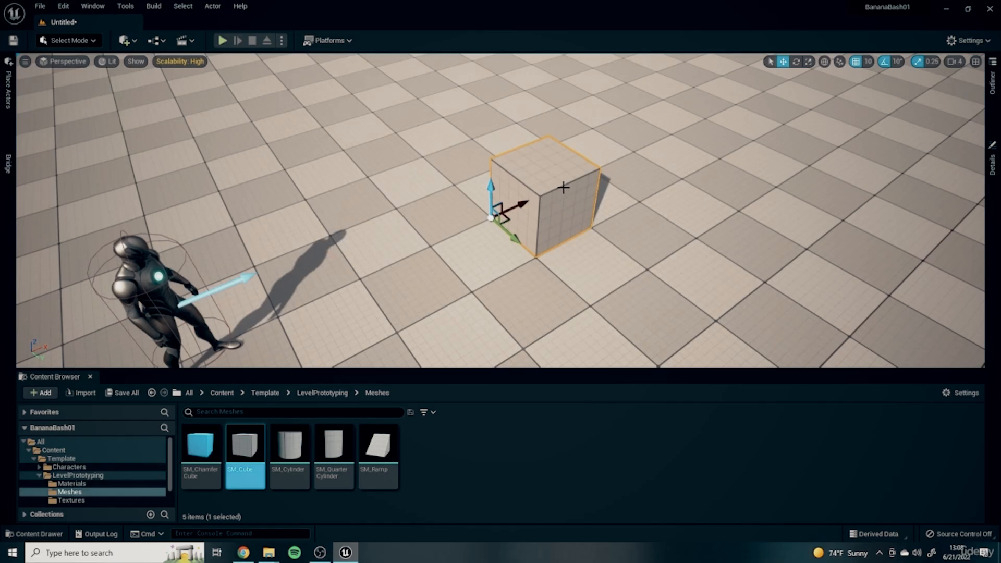
pyautogui.scroll(3, 582, 203)
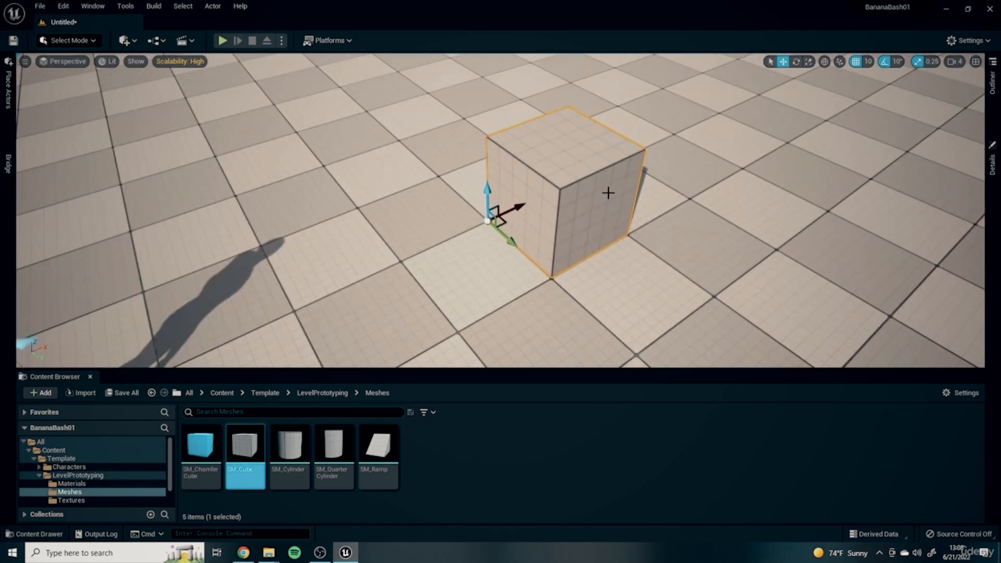
pyautogui.scroll(-3, 548, 222)
pyautogui.moveTo(548, 223); pyautogui.dragTo(405, 232, button='right')
# - Scale the cube into a block three grid tiles long along Y and four along X
pyautogui.press('r')
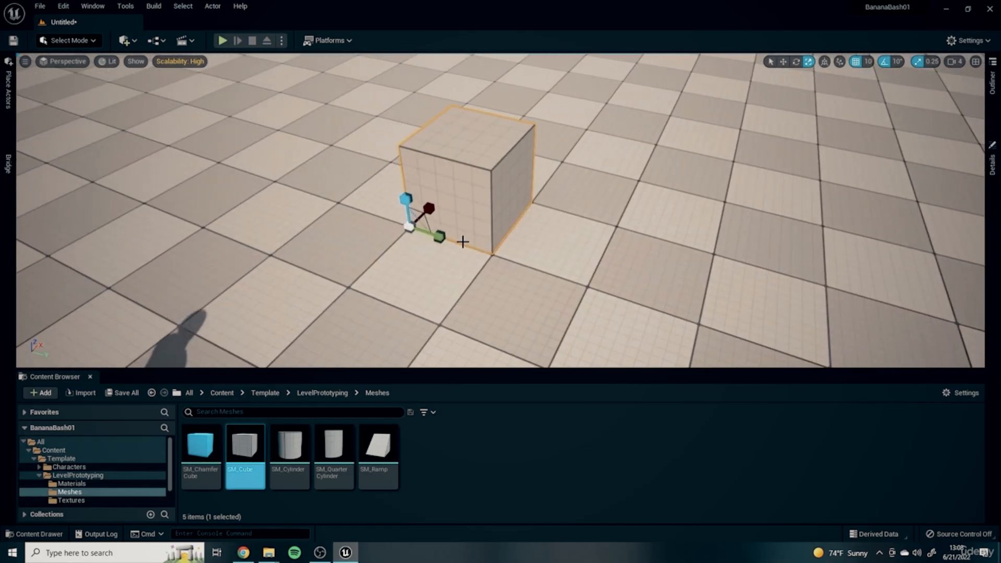
pyautogui.moveTo(440, 237); pyautogui.dragTo(533, 286)
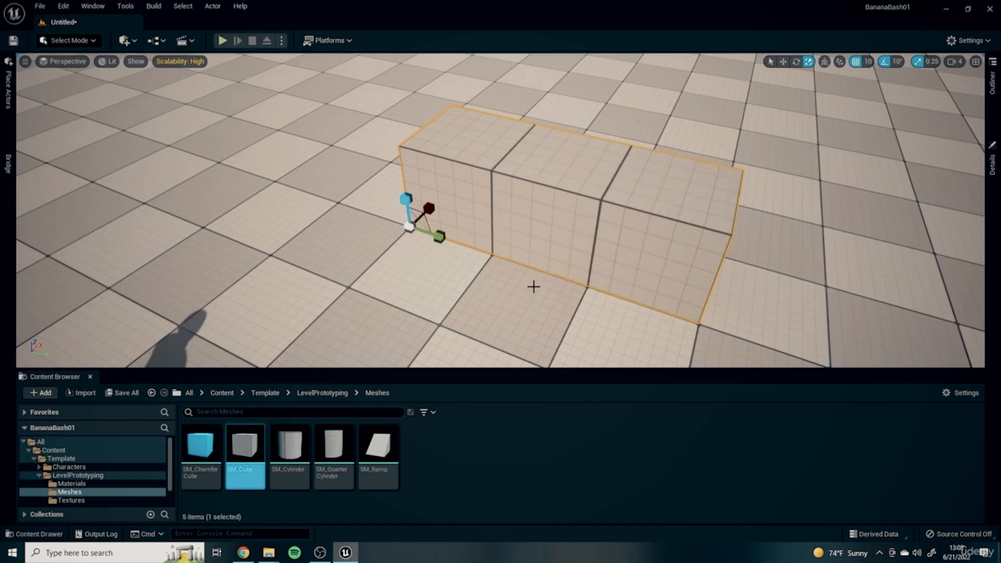
pyautogui.moveTo(640, 202); pyautogui.dragTo(493, 191, button='right')
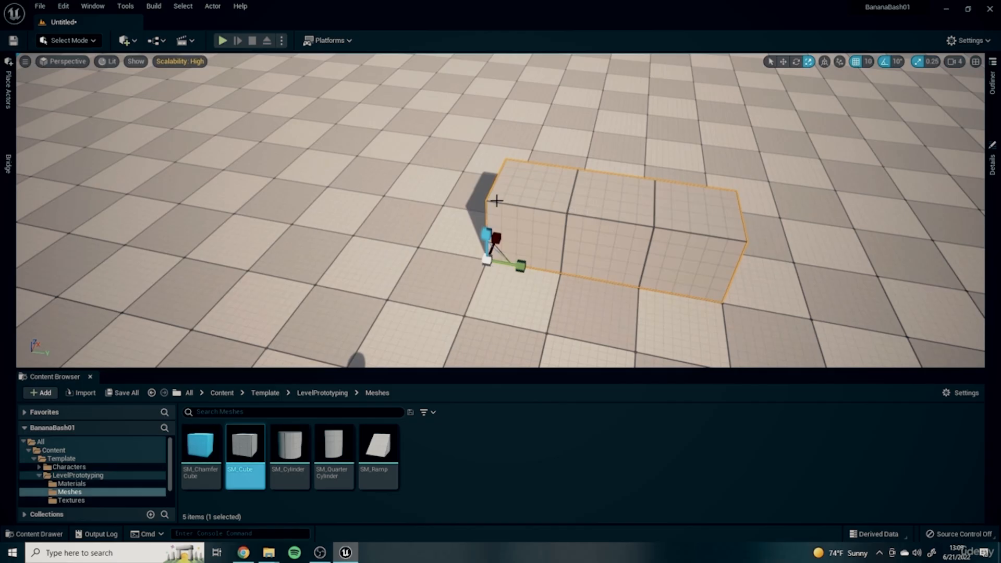
pyautogui.moveTo(568, 218)
pyautogui.mouseDown(button='right')
pyautogui.moveTo(582, 220)
pyautogui.moveTo(566, 221)
pyautogui.mouseUp(button='right')
pyautogui.moveTo(426, 220); pyautogui.dragTo(582, 103)
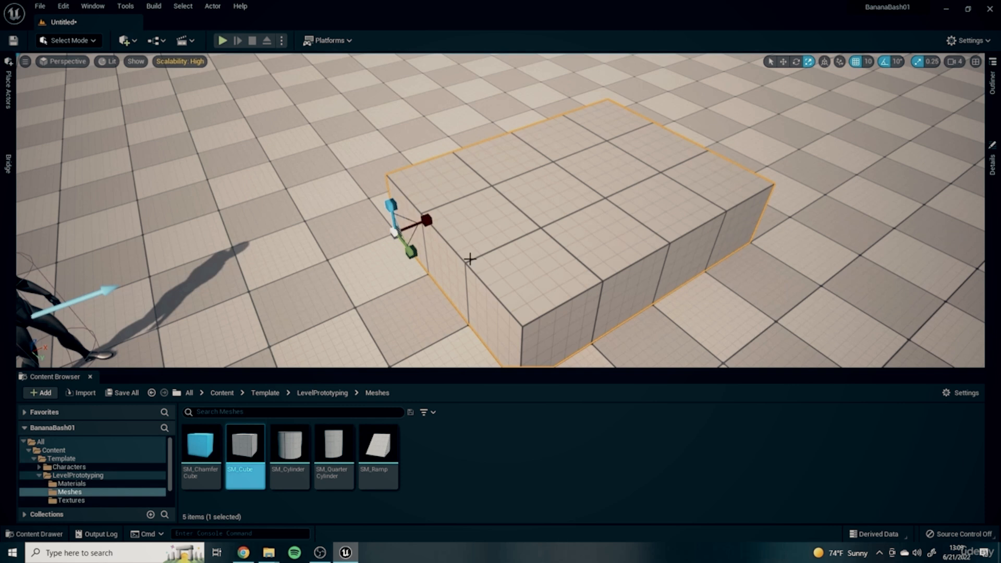
# - Scale the block down along X to turn it into a thin, low wall
pyautogui.moveTo(517, 223); pyautogui.dragTo(487, 281, button='right')
pyautogui.press('w')
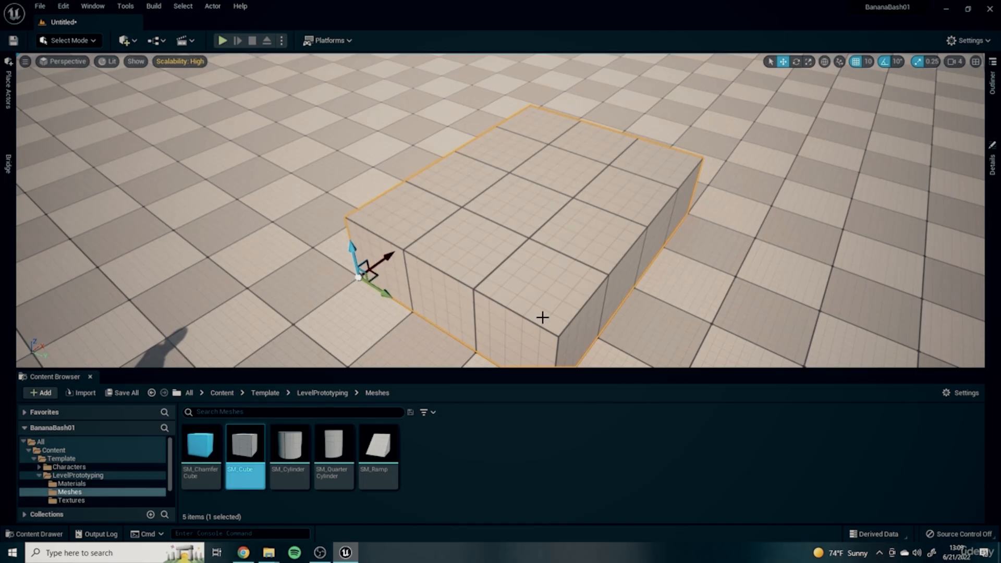
pyautogui.moveTo(733, 246); pyautogui.dragTo(417, 179, button='right')
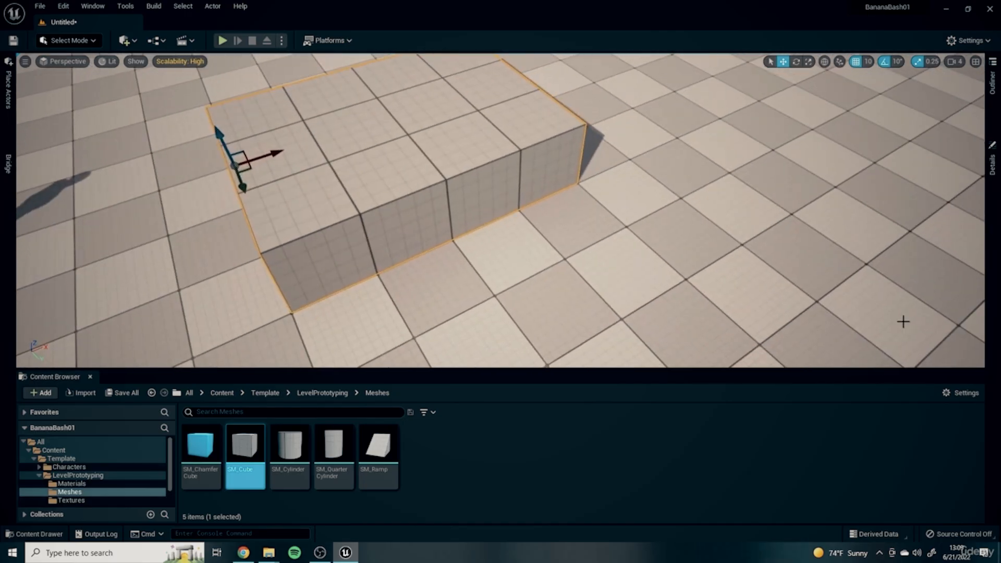
pyautogui.moveTo(580, 327); pyautogui.dragTo(836, 302, button='right')
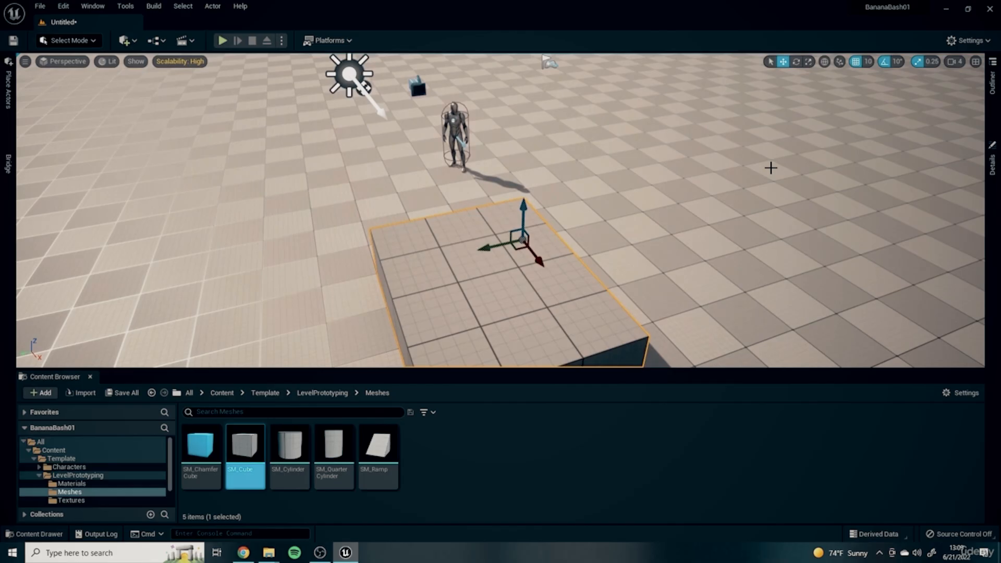
pyautogui.moveTo(522, 219); pyautogui.dragTo(516, 245, button='right')
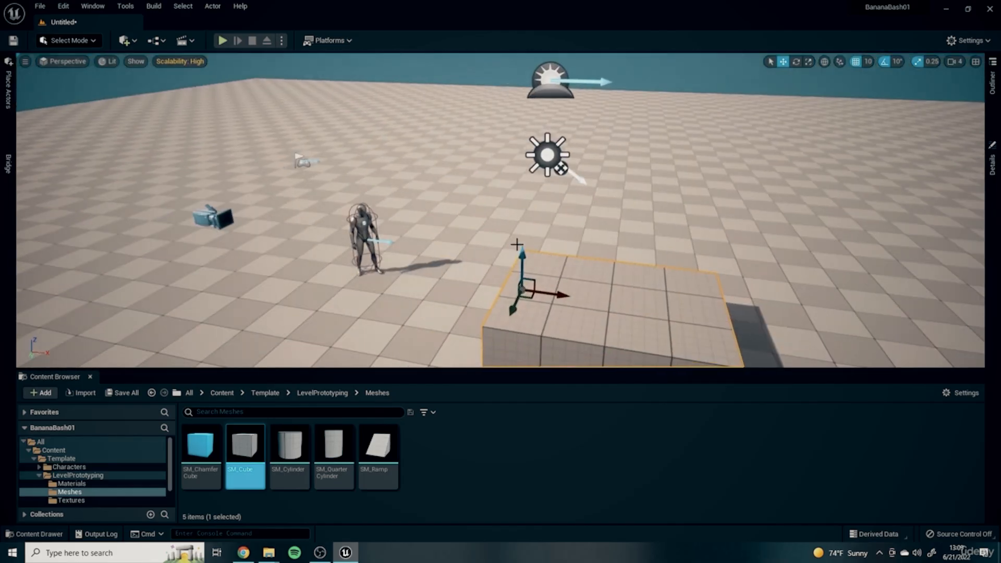
pyautogui.moveTo(587, 257); pyautogui.dragTo(625, 179, button='right')
pyautogui.press('r')
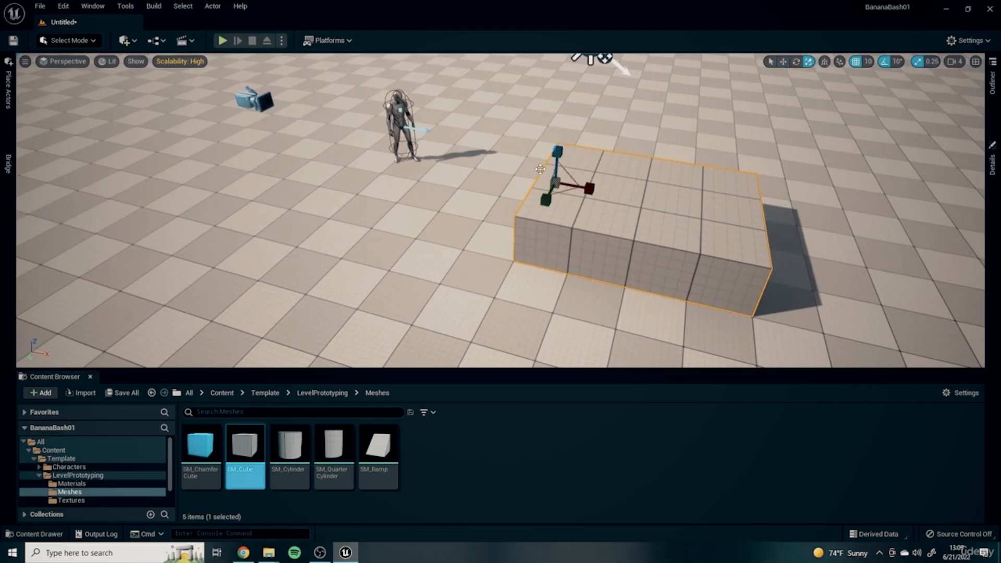
pyautogui.moveTo(707, 228); pyautogui.dragTo(741, 228, button='right')
pyautogui.moveTo(491, 179); pyautogui.dragTo(443, 177)
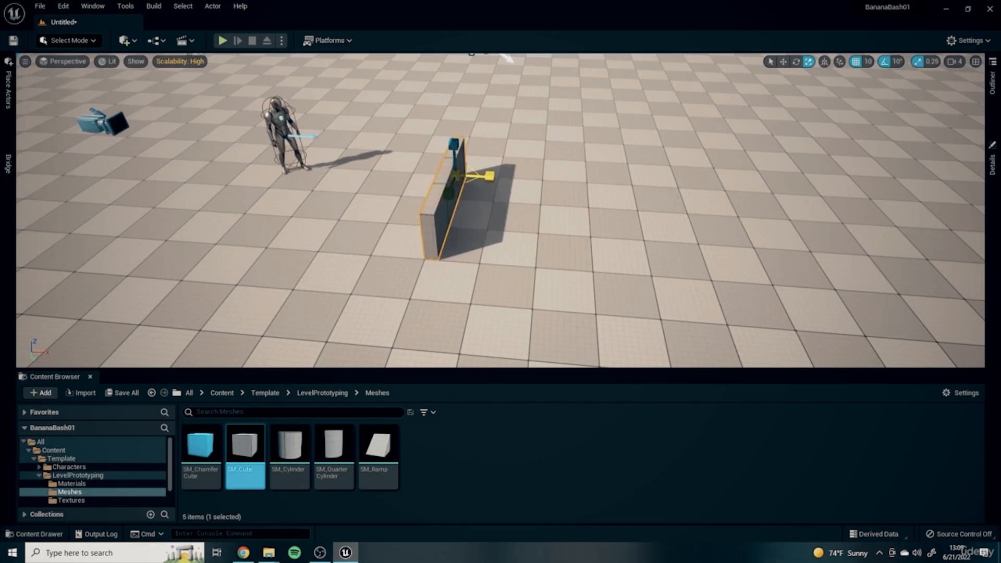
# - Stretch the thin wall along Y to a length of four grid tiles
pyautogui.press('a')
pyautogui.moveTo(689, 243); pyautogui.dragTo(855, 230, button='right')
pyautogui.press('d')
pyautogui.moveTo(500, 260); pyautogui.dragTo(509, 252)
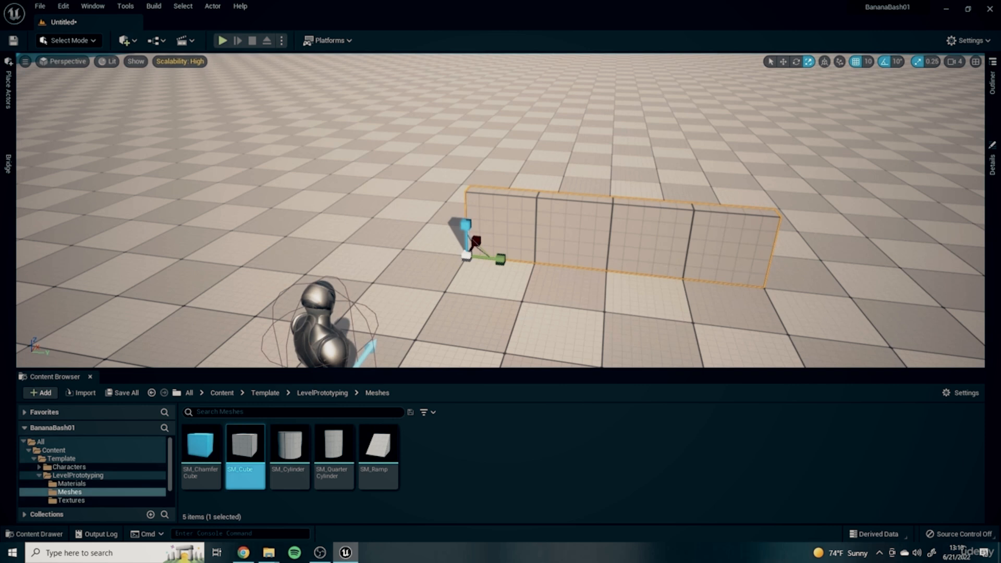
# - Scale the wall upward along Z to four grid tiles high and check it against the character
pyautogui.moveTo(312, 254); pyautogui.dragTo(287, 246, button='right')
pyautogui.press('d')
pyautogui.moveTo(330, 240); pyautogui.dragTo(330, 178)
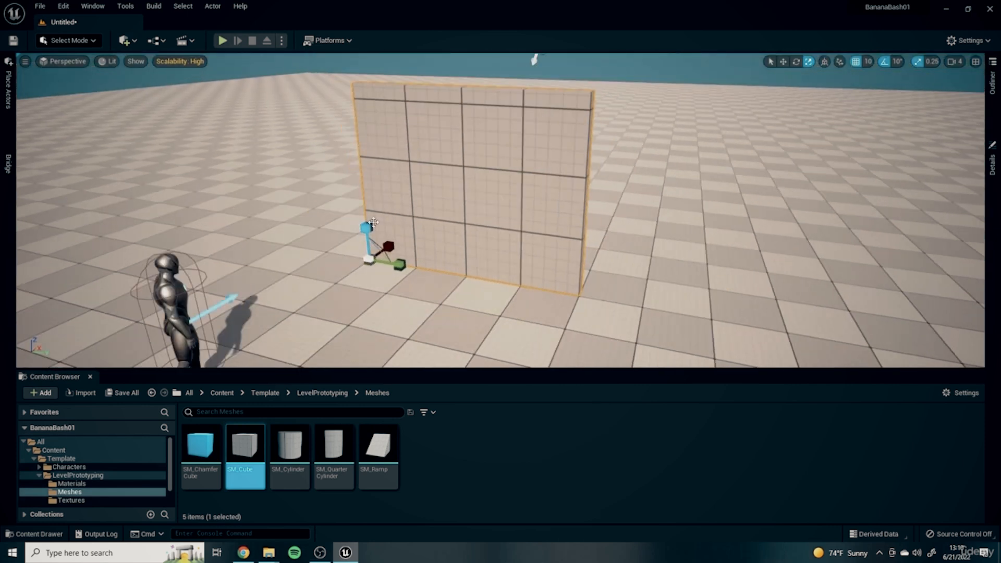
pyautogui.moveTo(369, 226); pyautogui.dragTo(369, 201)
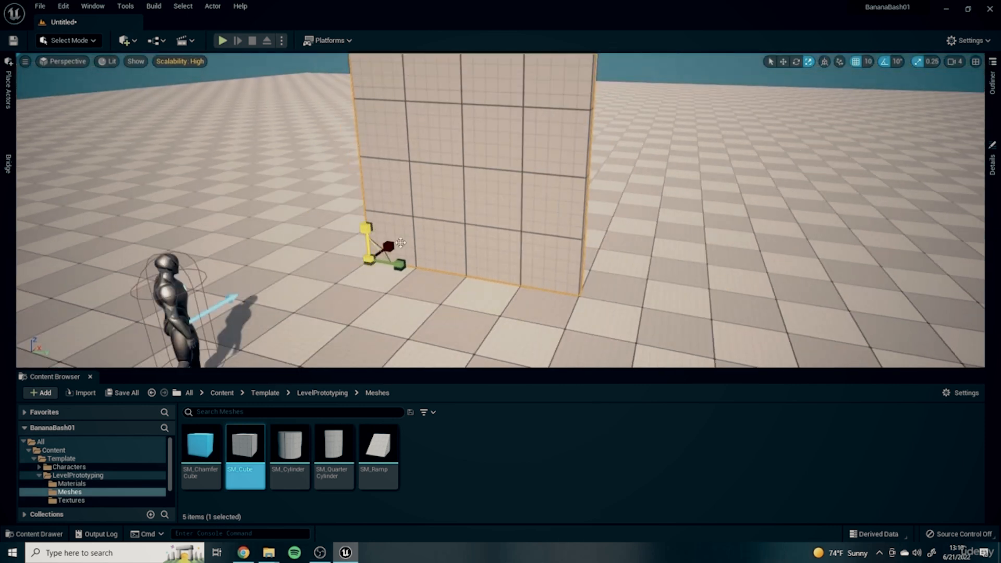
pyautogui.scroll(-4, 412, 247)
pyautogui.moveTo(568, 279); pyautogui.dragTo(547, 277, button='right')
pyautogui.press('d')
pyautogui.moveTo(373, 147); pyautogui.dragTo(338, 142, button='right')
pyautogui.moveTo(469, 223)
pyautogui.mouseDown()
pyautogui.moveTo(450, 225)
pyautogui.moveTo(469, 224)
pyautogui.mouseUp()
pyautogui.press('d')
pyautogui.moveTo(697, 210); pyautogui.dragTo(635, 224, button='right')
pyautogui.press('w')
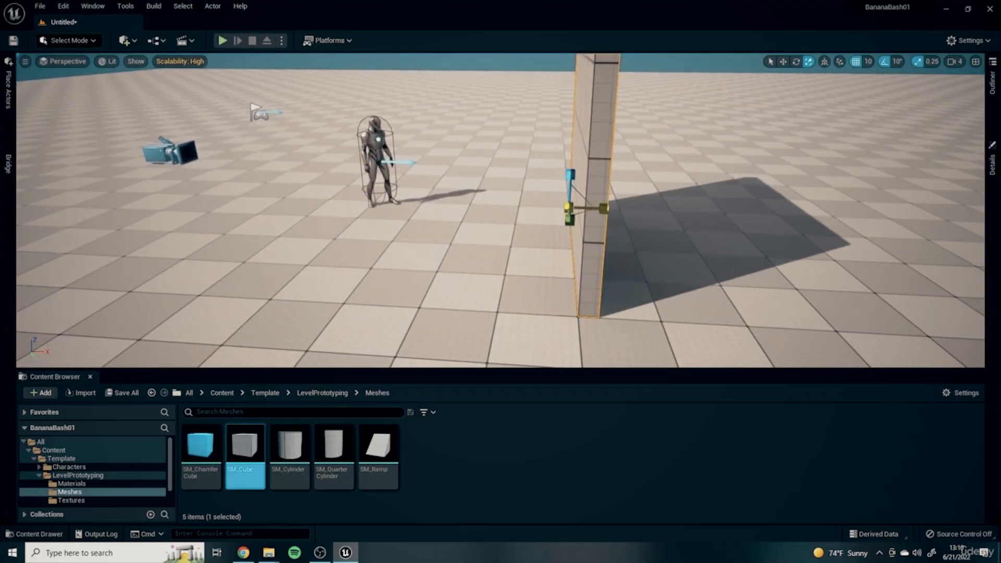
# - Set the scale snap to 0.125 and make the wall thinner along X
pyautogui.moveTo(604, 208)
pyautogui.mouseDown()
pyautogui.moveTo(582, 209)
pyautogui.moveTo(604, 209)
pyautogui.mouseUp()
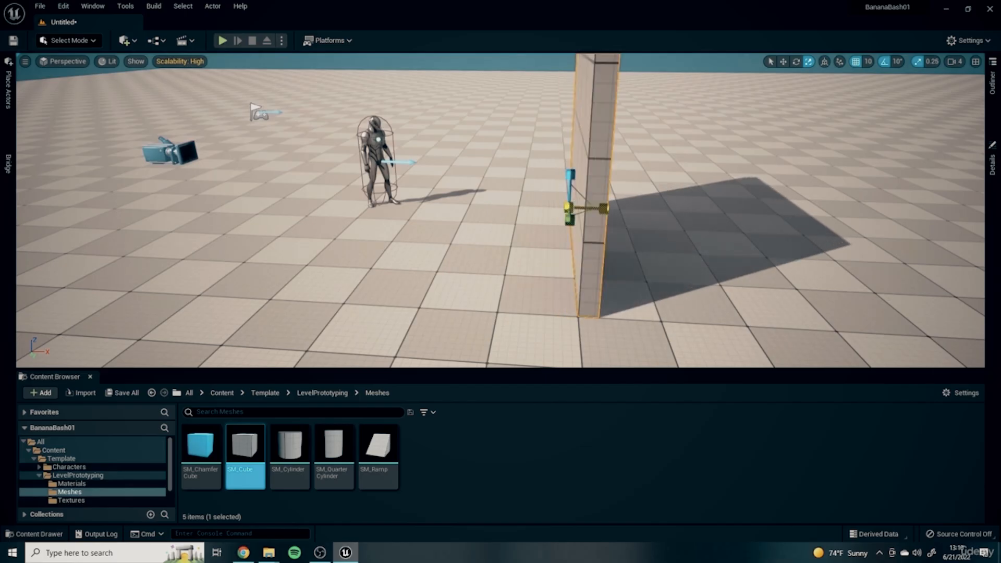
pyautogui.click(933, 64)
pyautogui.click(914, 138)
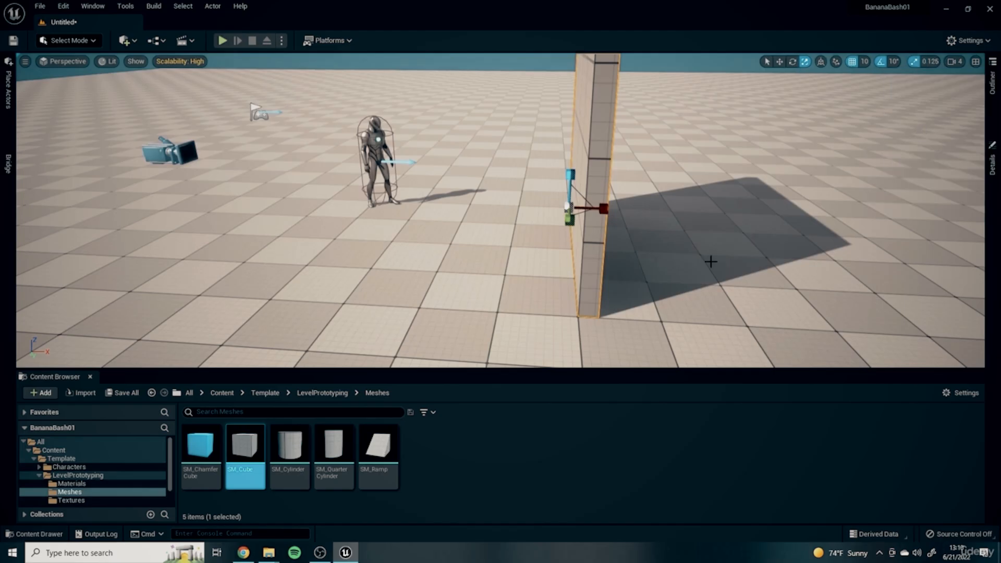
pyautogui.moveTo(603, 209); pyautogui.dragTo(594, 209)
pyautogui.click(689, 222)
pyautogui.moveTo(688, 222); pyautogui.dragTo(662, 223, button='right')
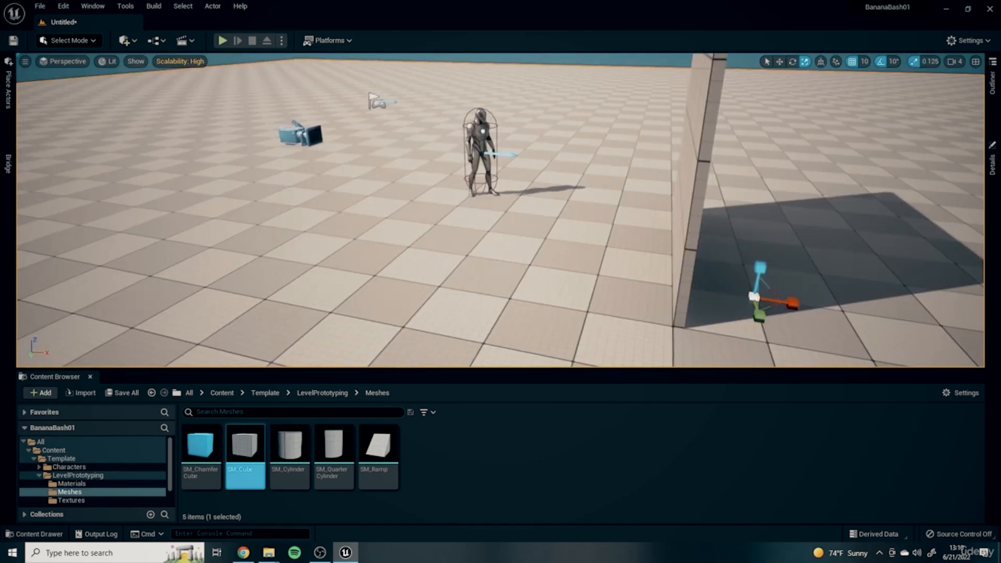
pyautogui.press('d')
pyautogui.moveTo(703, 171)
pyautogui.mouseDown(button='right')
pyautogui.moveTo(744, 203)
pyautogui.moveTo(695, 300)
pyautogui.mouseUp(button='right')
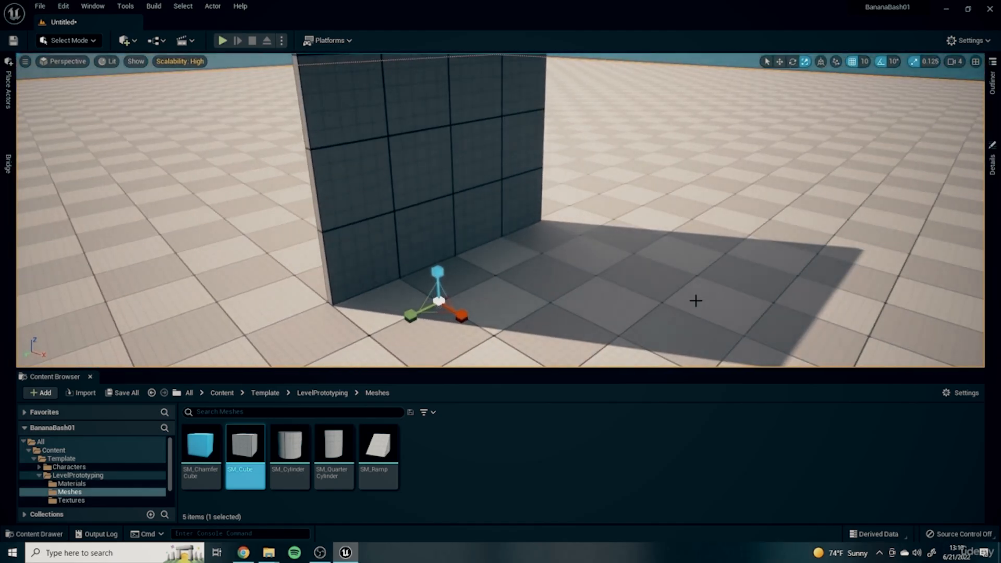
# - Duplicate the wall along Y so the copy continues flush from its end, and reselect the original wall
pyautogui.moveTo(453, 235); pyautogui.dragTo(690, 293, button='right')
pyautogui.press('s')
pyautogui.press('w')
pyautogui.press('s')
pyautogui.press('d')
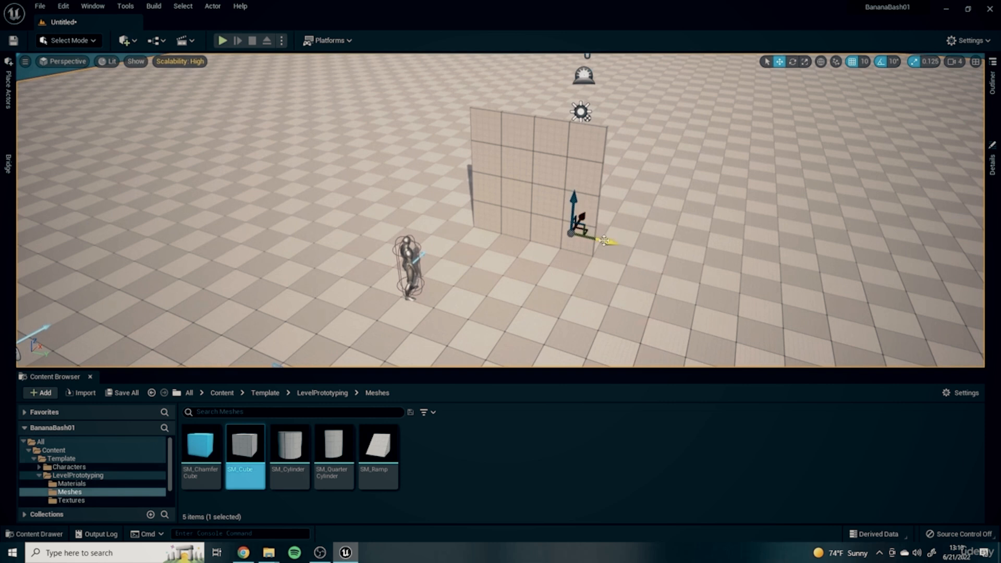
pyautogui.hotkey('ctrl', 'z')
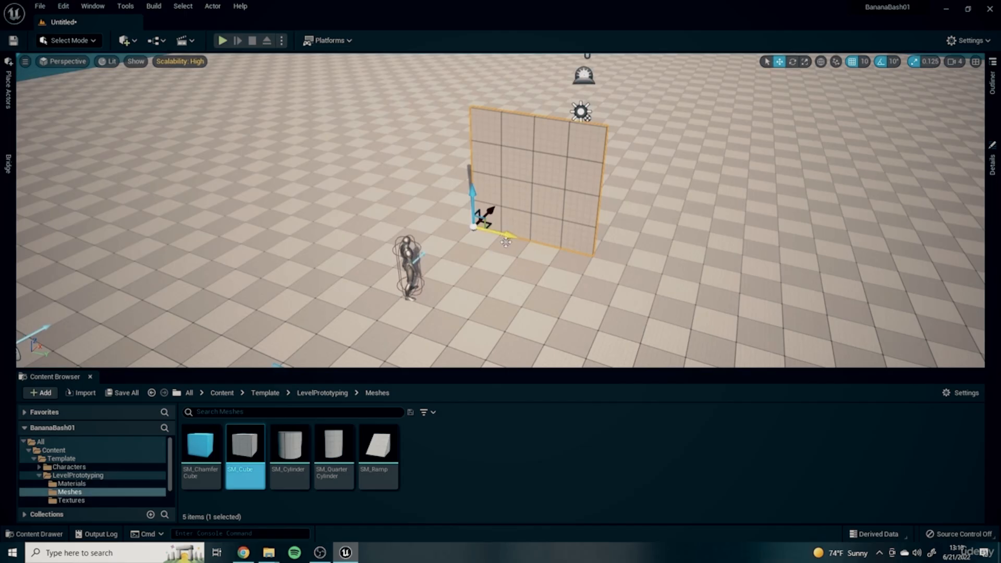
pyautogui.keyDown('alt'); pyautogui.moveTo(502, 234); pyautogui.dragTo(627, 281); pyautogui.keyUp('alt')
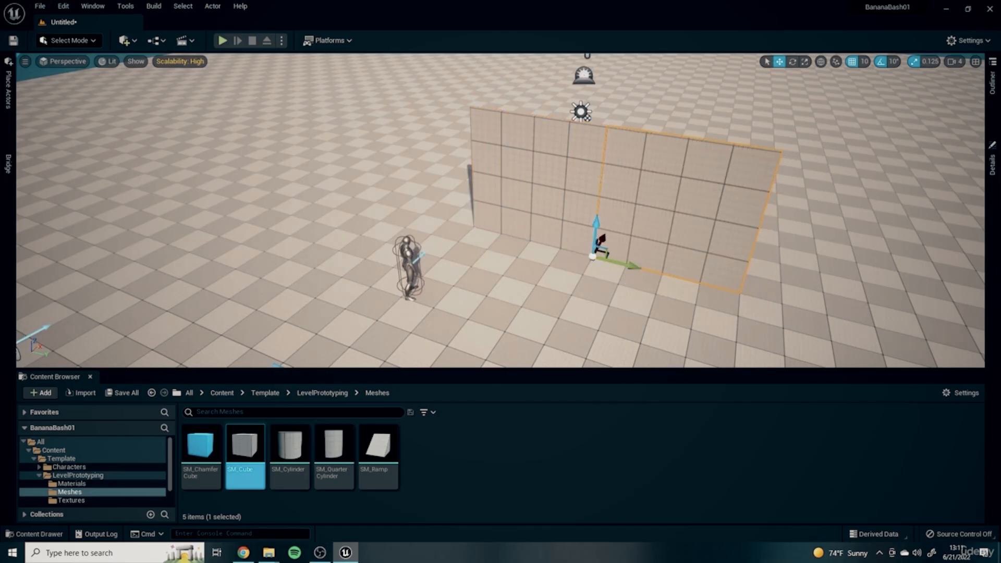
pyautogui.click(526, 167)
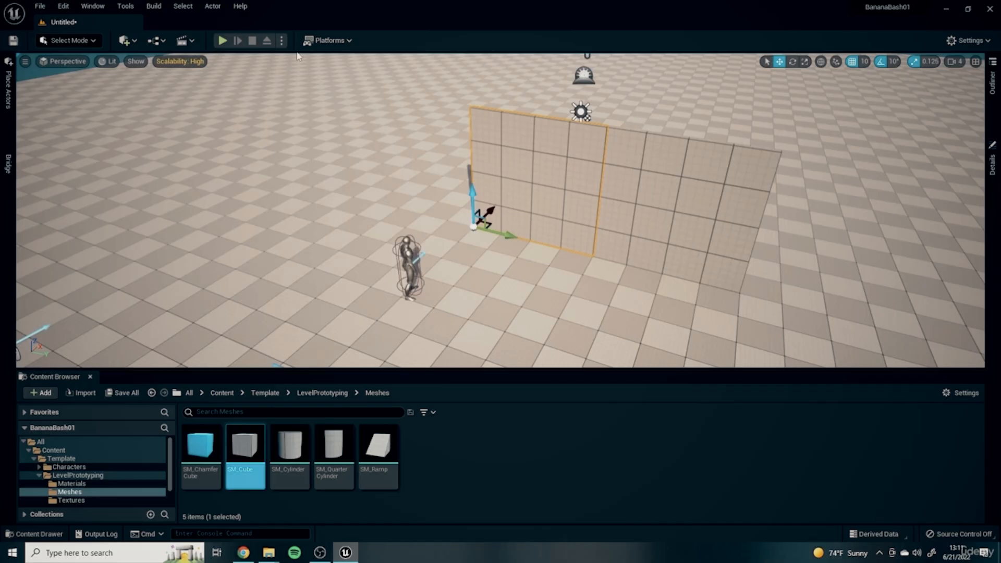
# - Play-test the level by running the character near the walls, and stop the session
pyautogui.click(222, 40)
pyautogui.press('w')
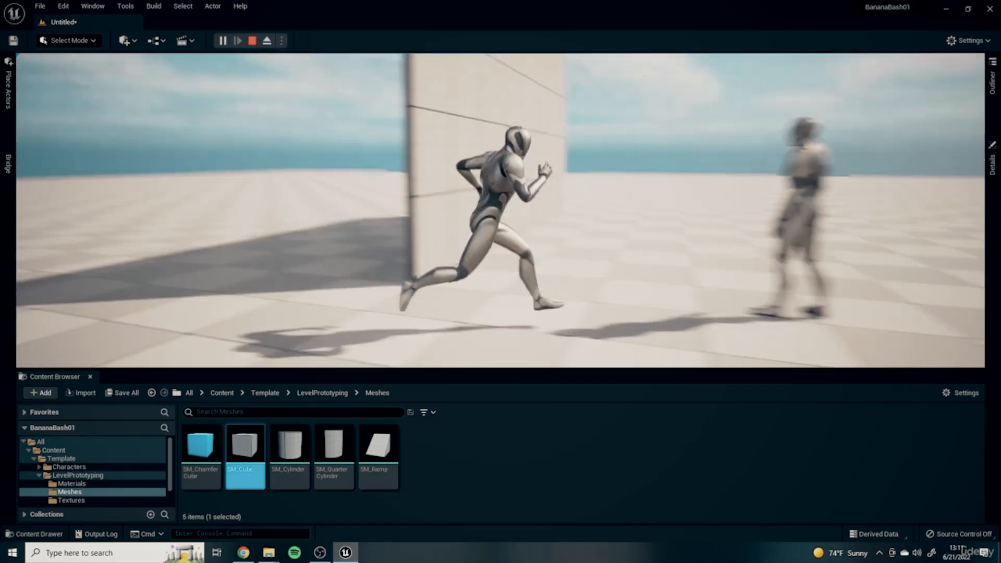
pyautogui.press('Escape')
pyautogui.click(504, 218)
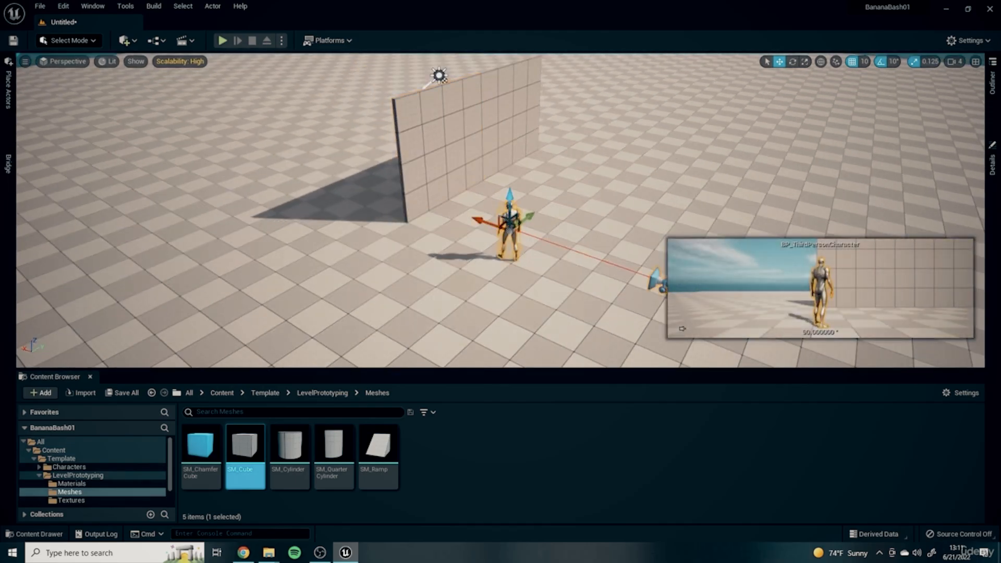
# - Move the second wall section along Y to leave a one-tile gap, and lower it to two grid tiles high
pyautogui.press('d')
pyautogui.moveTo(577, 180); pyautogui.dragTo(517, 346, button='right')
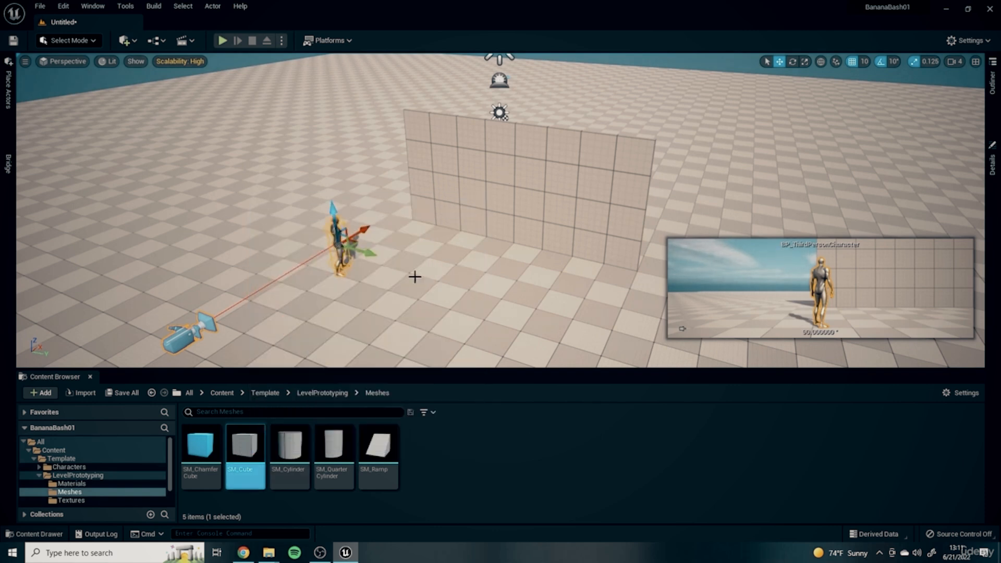
pyautogui.click(455, 167)
pyautogui.keyDown('alt'); pyautogui.moveTo(436, 232); pyautogui.dragTo(575, 266); pyautogui.keyUp('alt')
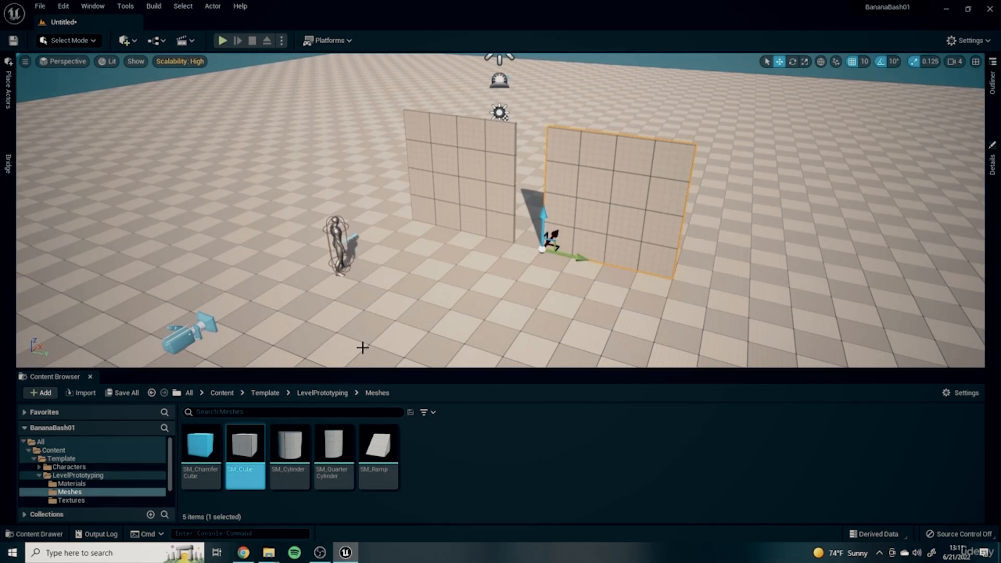
pyautogui.moveTo(583, 242); pyautogui.dragTo(626, 246, button='right')
pyautogui.press('r')
pyautogui.moveTo(599, 237); pyautogui.dragTo(598, 306)
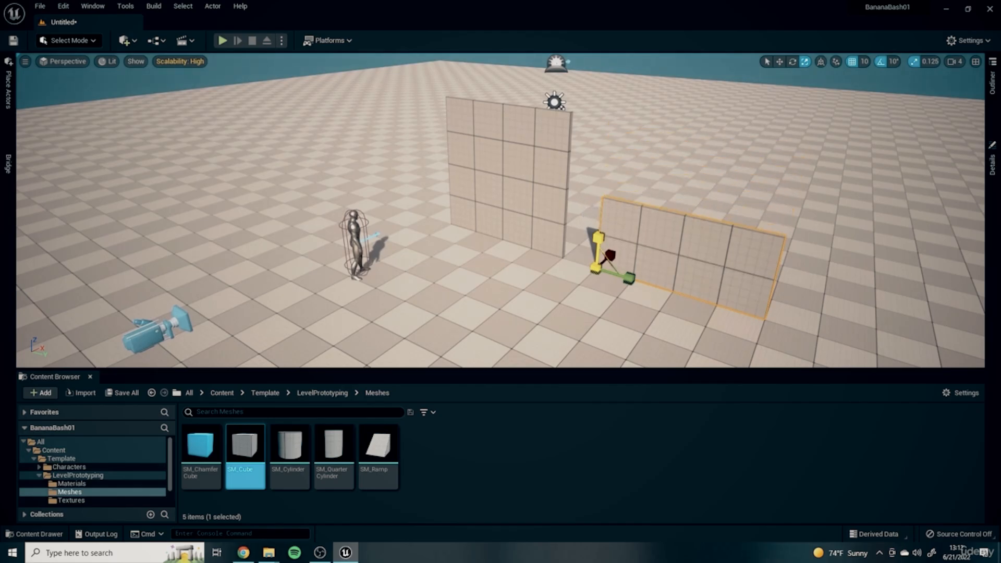
# - Compare the tall and low wall sections by selecting each of them in turn
pyautogui.moveTo(426, 274); pyautogui.dragTo(475, 271, button='right')
pyautogui.click(786, 276)
pyautogui.press('d')
pyautogui.moveTo(618, 238); pyautogui.dragTo(482, 250, button='right')
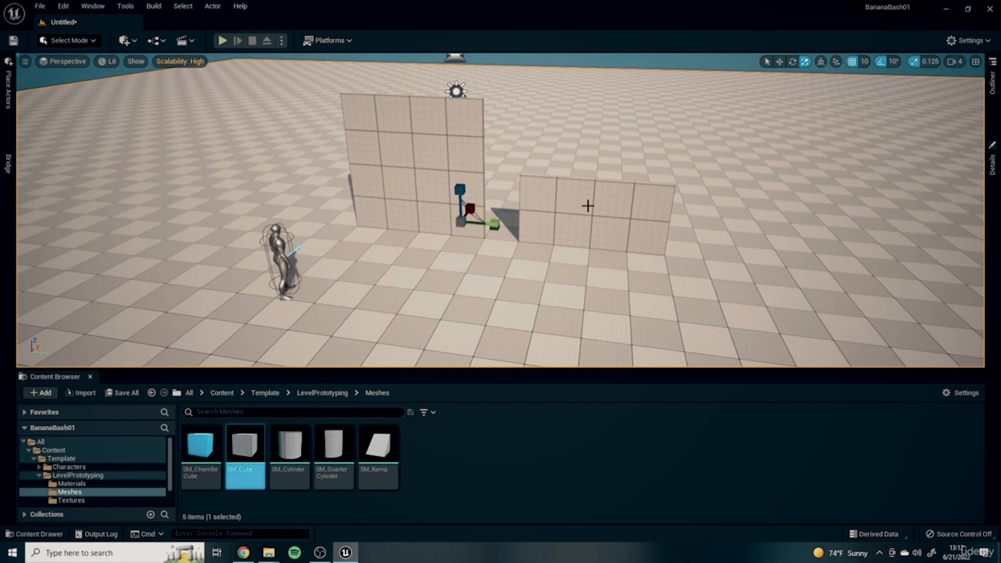
pyautogui.click(441, 185)
pyautogui.click(573, 214)
pyautogui.click(441, 188)
pyautogui.click(581, 217)
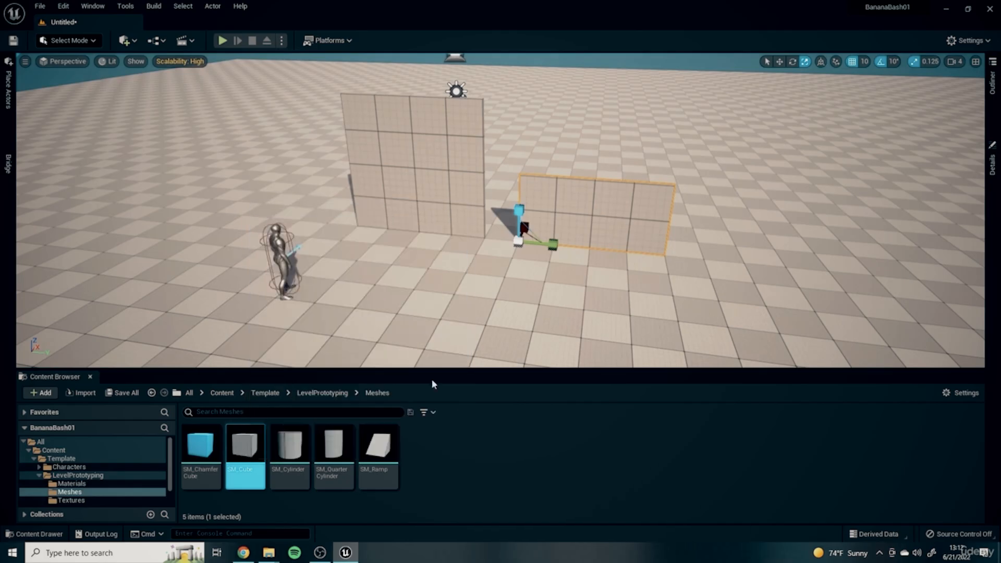
# - Open the SM_Cube mesh in its own editor docked beside the level, and examine its shape and assigned material
pyautogui.moveTo(242, 440)
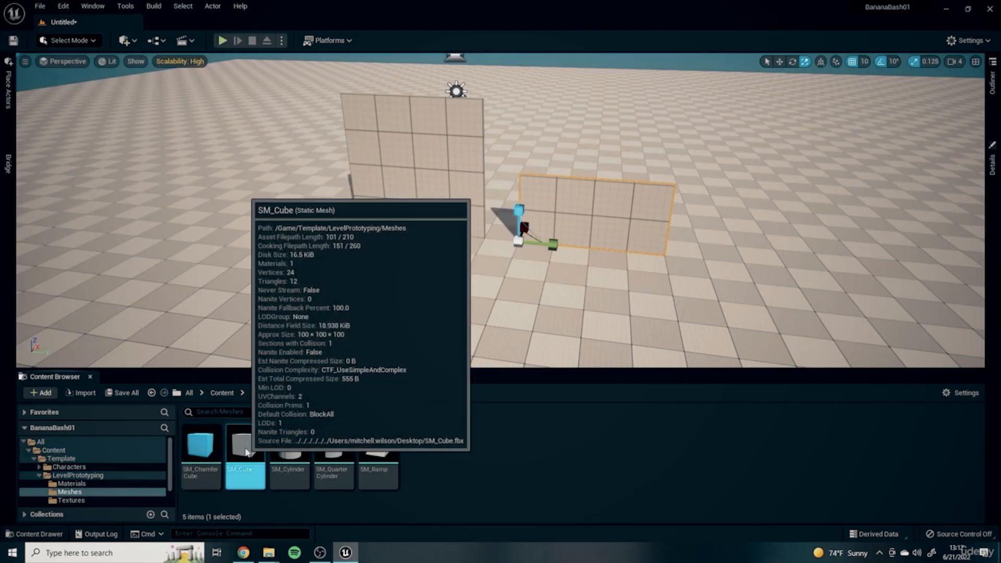
pyautogui.doubleClick(245, 447)
pyautogui.click(910, 123)
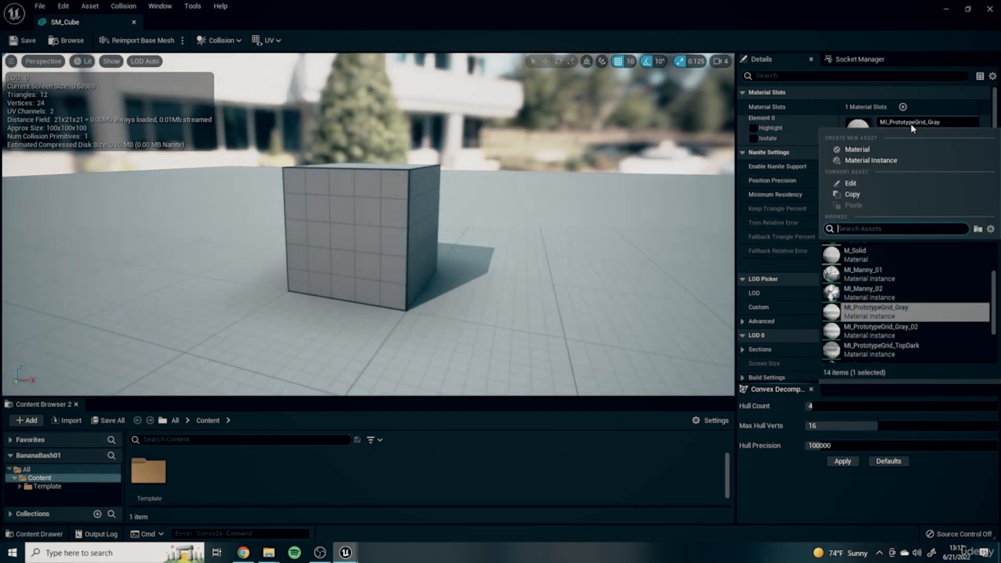
pyautogui.click(912, 117)
pyautogui.moveTo(76, 25); pyautogui.dragTo(157, 25)
pyautogui.click(93, 26)
pyautogui.doubleClick(245, 447)
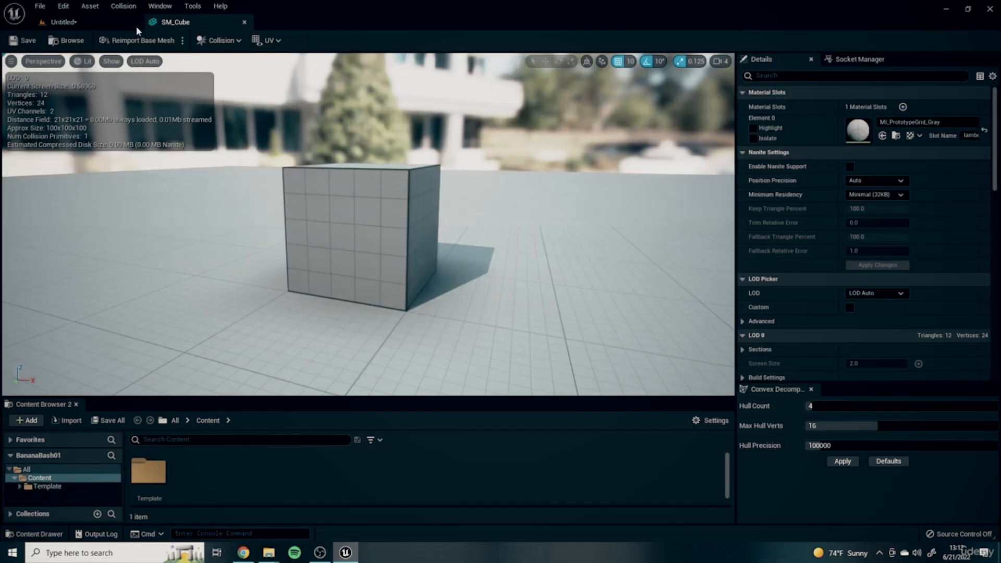
pyautogui.keyDown('alt'); pyautogui.moveTo(537, 273); pyautogui.dragTo(636, 334); pyautogui.keyUp('alt')
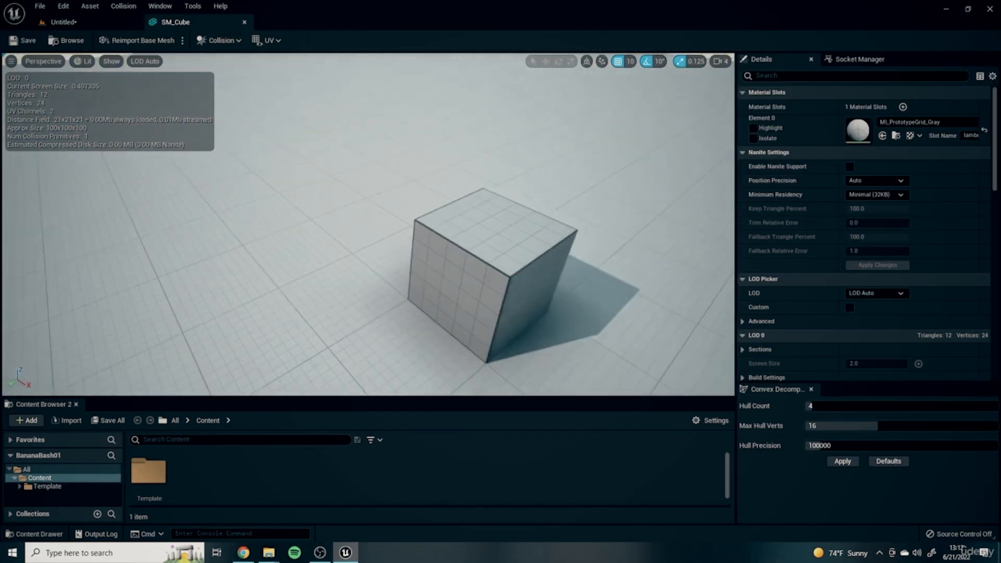
pyautogui.keyDown('alt'); pyautogui.moveTo(521, 208); pyautogui.dragTo(465, 204); pyautogui.keyUp('alt')
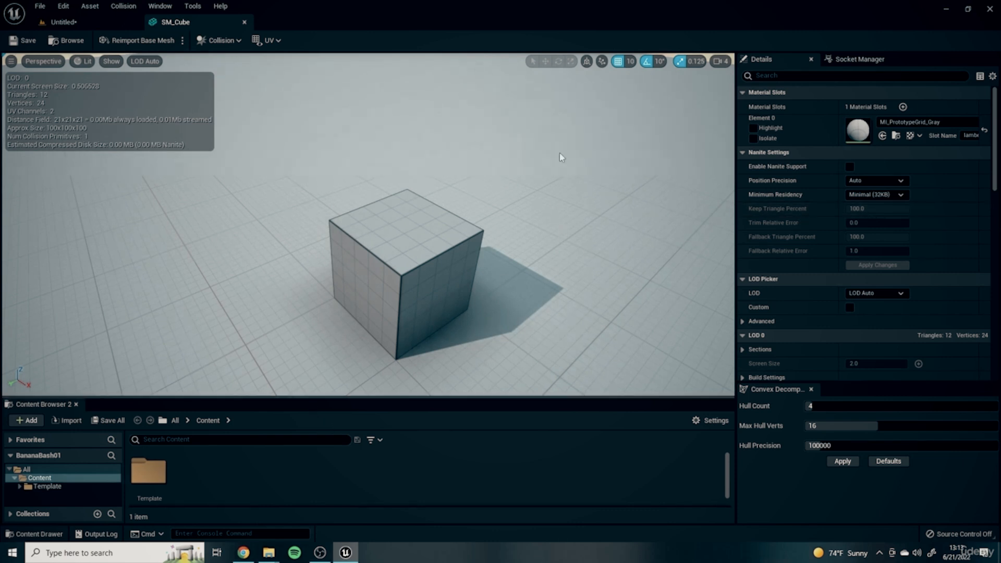
# - Assign the MI_Solid_Blue material to the SM_Cube mesh, save it and check the walls in the level
pyautogui.click(888, 121)
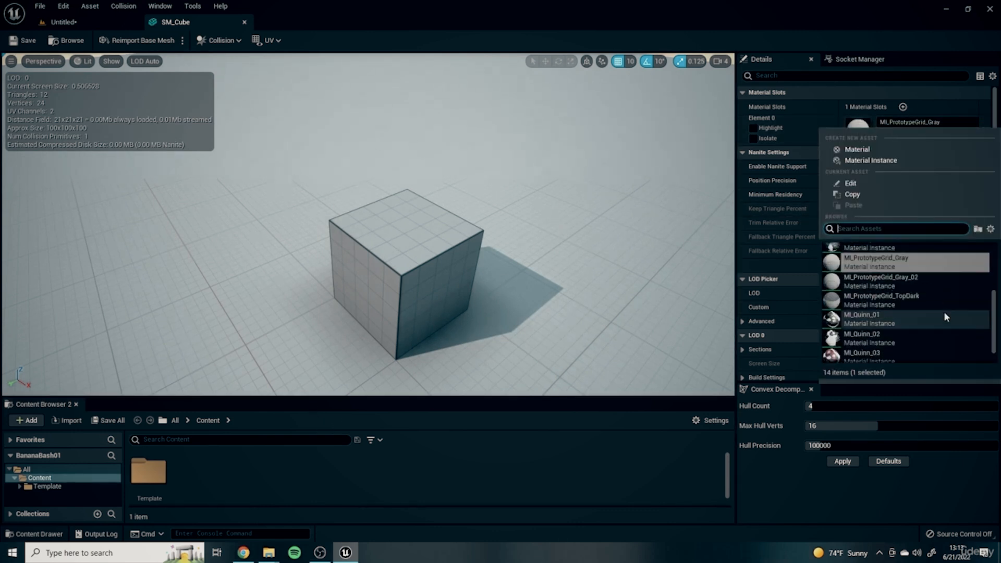
pyautogui.scroll(-3, 956, 307)
pyautogui.click(873, 349)
pyautogui.click(20, 40)
pyautogui.click(102, 21)
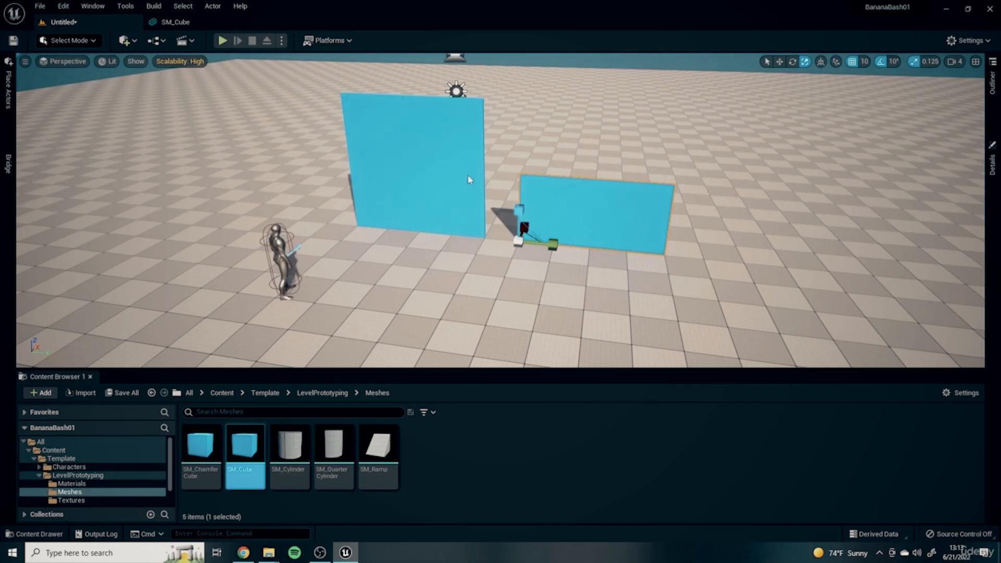
# - Set the SM_Cube mesh's material back to MI_PrototypeGrid_Gray, and save and close the mesh
pyautogui.doubleClick(259, 437)
pyautogui.click(986, 131)
pyautogui.click(936, 124)
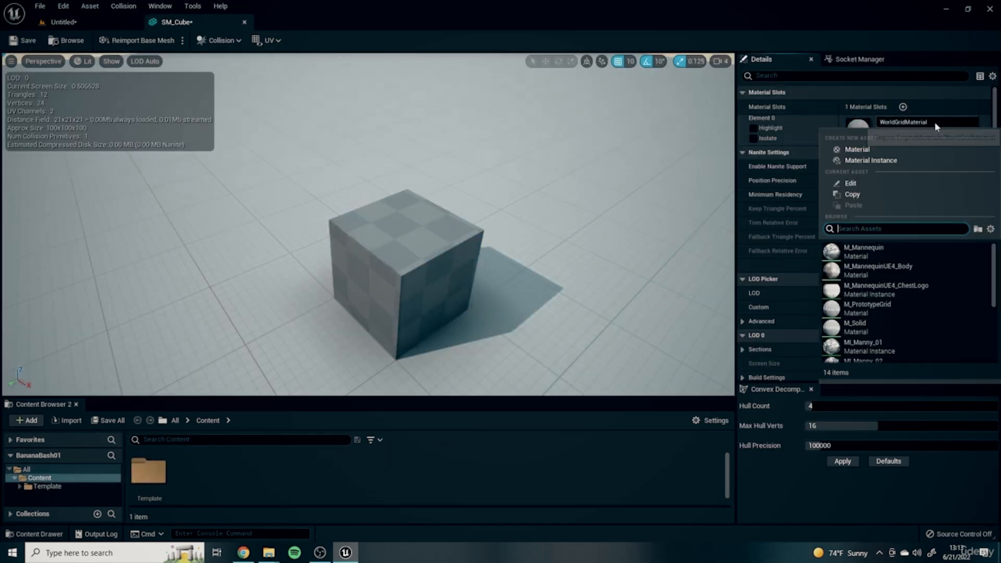
pyautogui.write('proto')
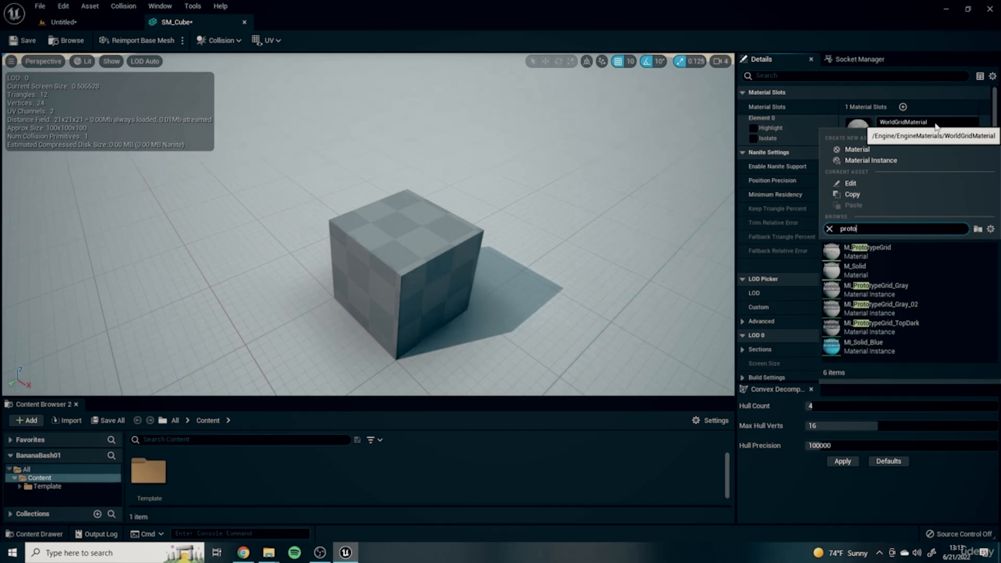
pyautogui.click(907, 290)
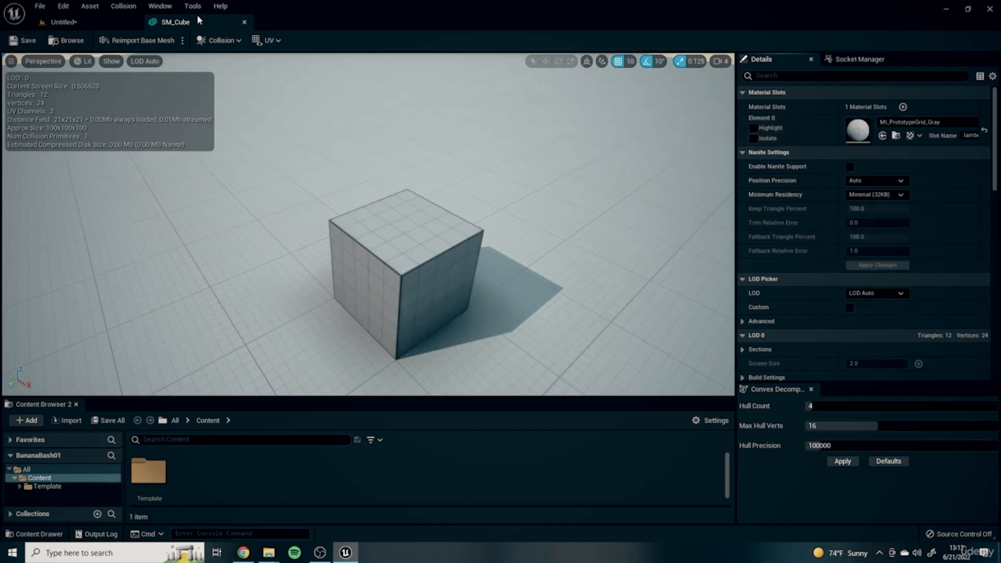
pyautogui.click(245, 22)
# - Reset the tall wall's scale to 1.0 on all axes in its details
pyautogui.moveTo(647, 243); pyautogui.dragTo(798, 221, button='right')
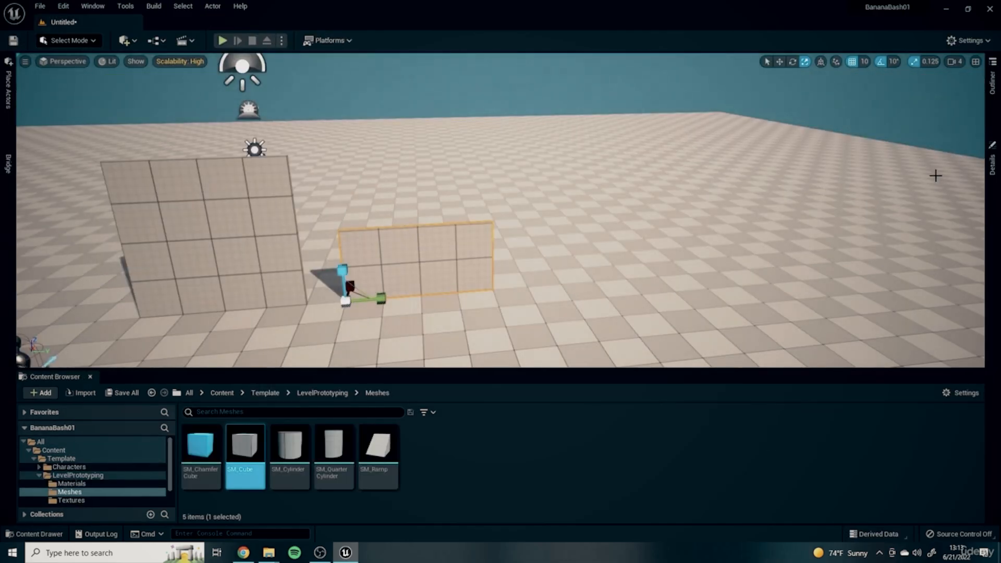
pyautogui.moveTo(584, 180); pyautogui.dragTo(553, 250, button='right')
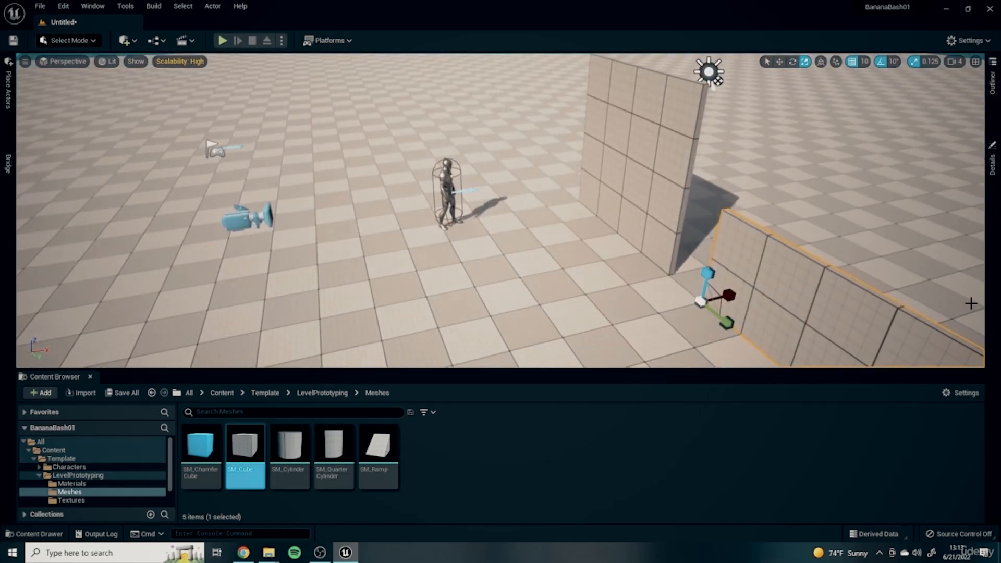
pyautogui.click(992, 165)
pyautogui.click(829, 154)
pyautogui.moveTo(495, 228); pyautogui.dragTo(625, 209, button='right')
pyautogui.click(529, 174)
pyautogui.click(992, 164)
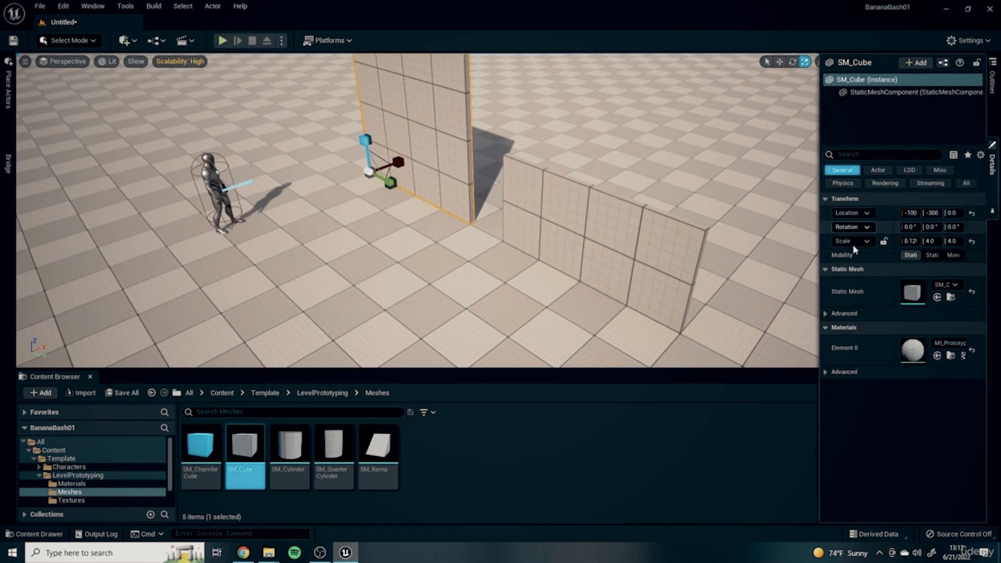
pyautogui.click(973, 242)
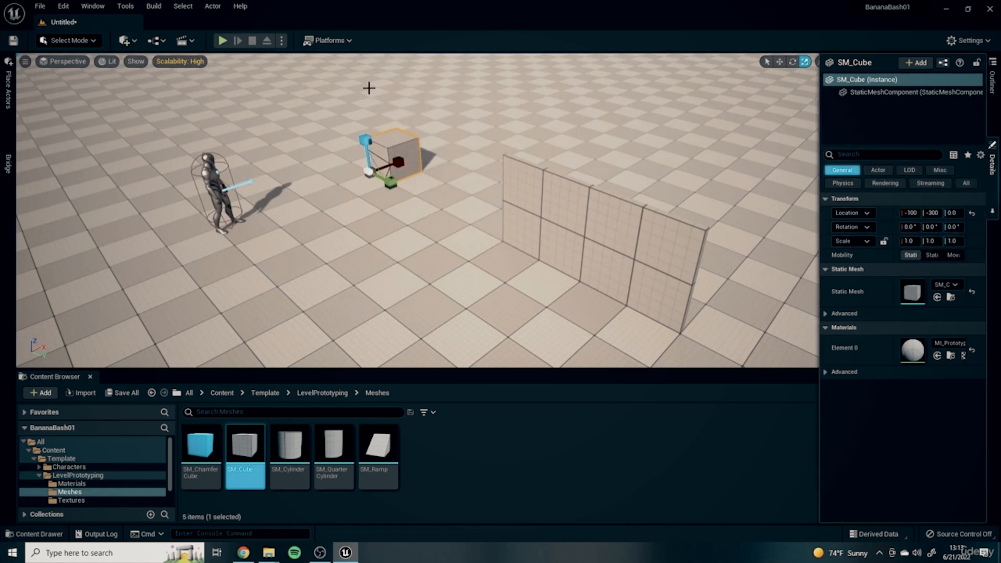
# - Thicken the low wall along X to a scale of 3.0, and reset the block's scale to 1.0 on all axes
pyautogui.moveTo(258, 446); pyautogui.dragTo(264, 439)
pyautogui.click(918, 193)
pyautogui.click(550, 181)
pyautogui.moveTo(517, 218); pyautogui.dragTo(547, 203)
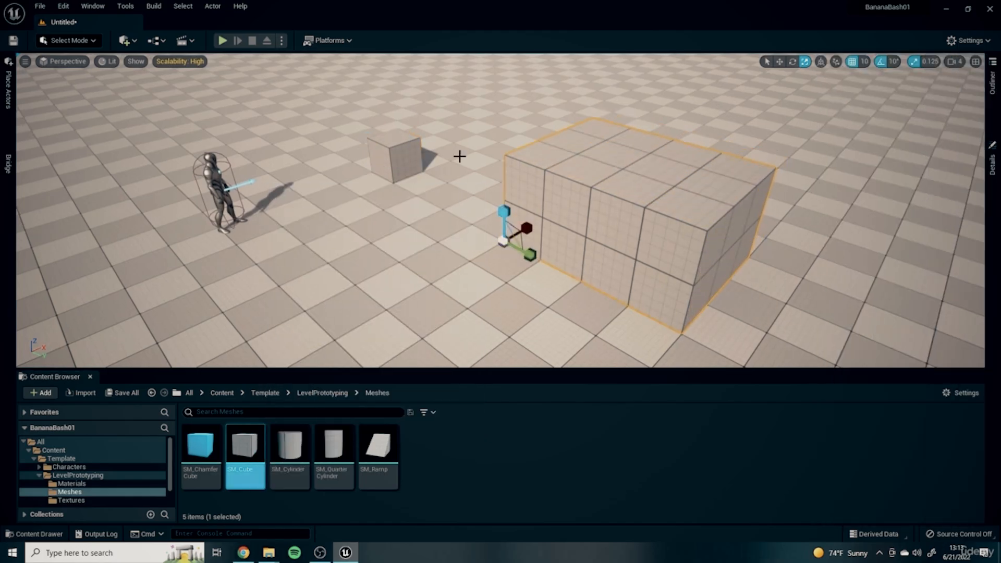
pyautogui.moveTo(534, 140); pyautogui.dragTo(648, 161, button='right')
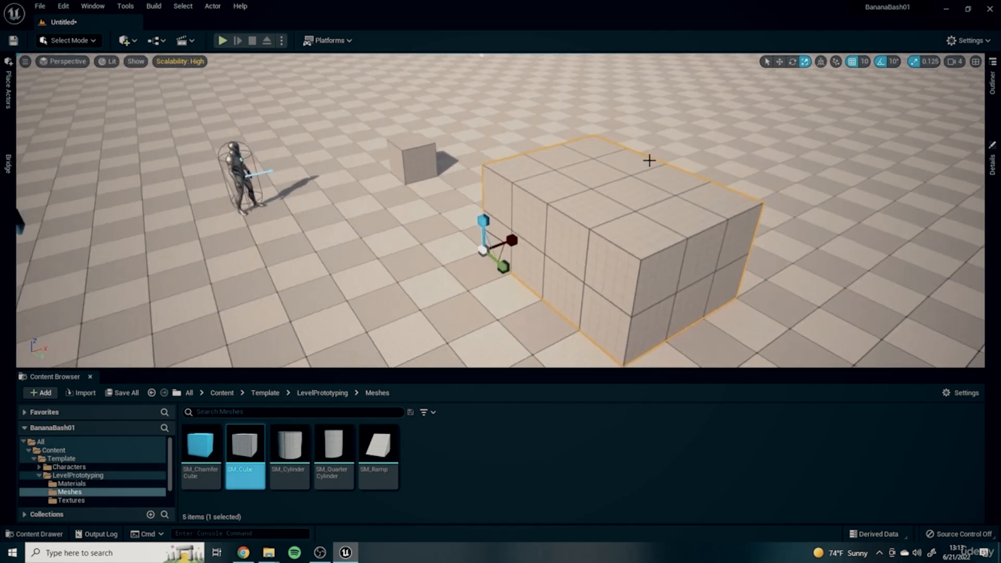
pyautogui.click(992, 164)
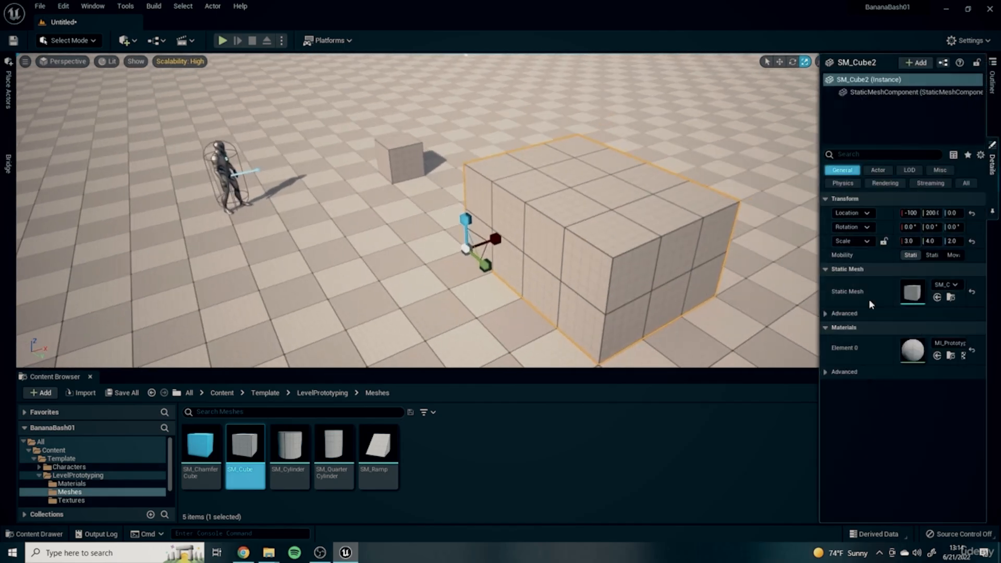
pyautogui.click(971, 241)
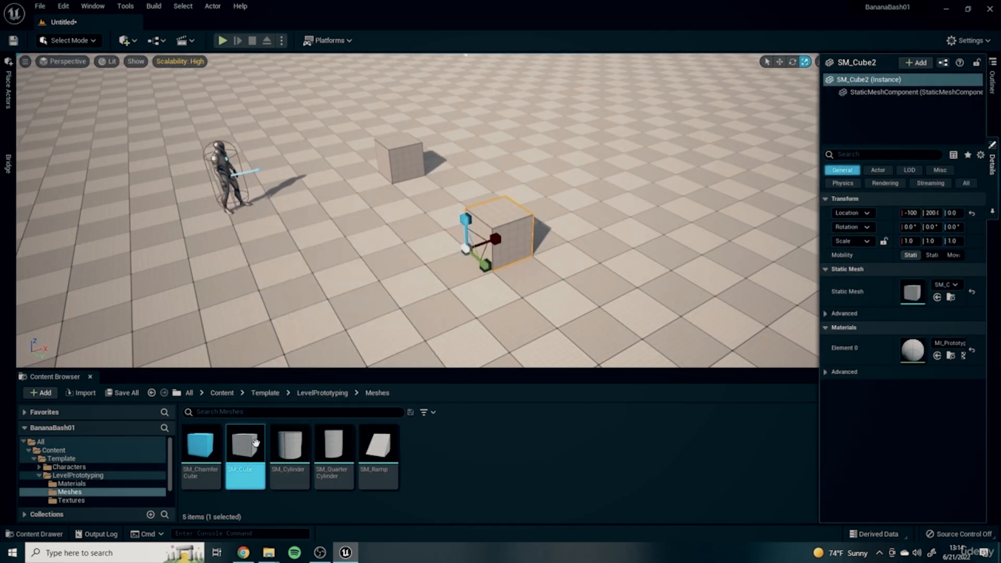
# - Stretch the cube nearer the character along Y to three grid tiles long
pyautogui.moveTo(547, 217); pyautogui.dragTo(521, 217, button='right')
pyautogui.click(485, 171)
pyautogui.moveTo(471, 198); pyautogui.dragTo(524, 222)
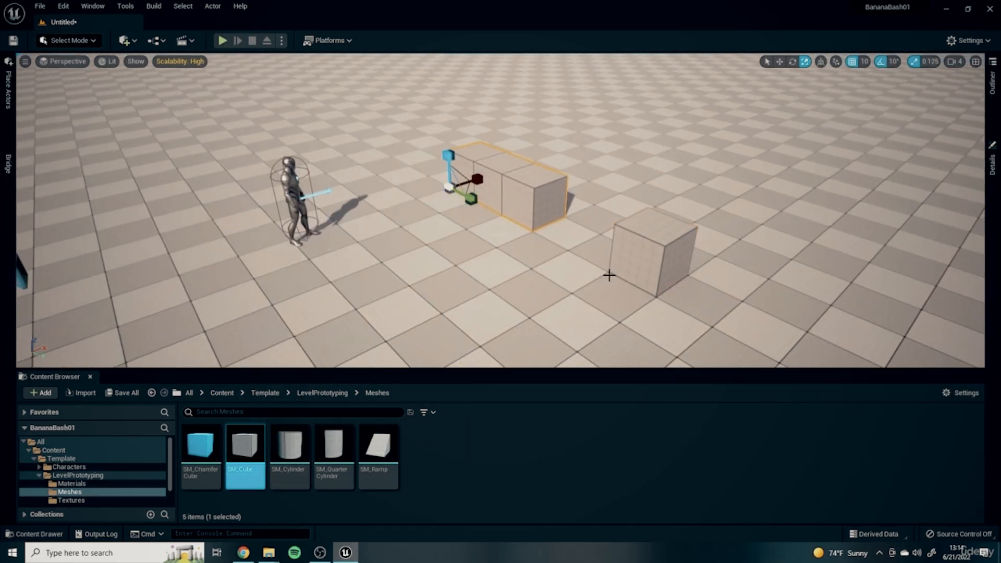
# - Scale the other cube to two grid tiles along Y and two tiles high along Z
pyautogui.click(667, 268)
pyautogui.moveTo(637, 286); pyautogui.dragTo(665, 300)
pyautogui.moveTo(612, 243); pyautogui.dragTo(614, 199)
pyautogui.moveTo(460, 200); pyautogui.dragTo(440, 208, button='right')
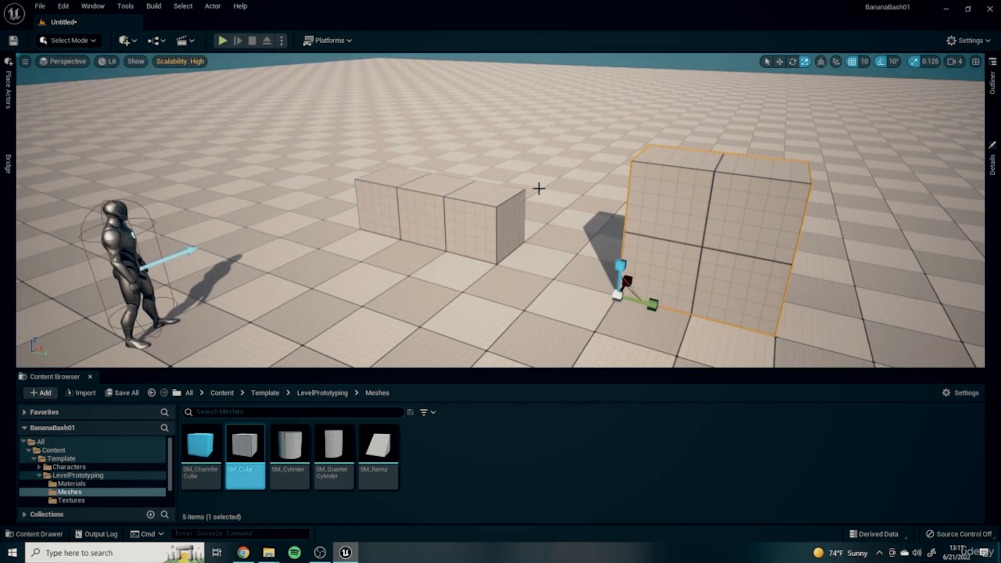
# - Delete both prototype cube blocks from the level
pyautogui.press('Delete')
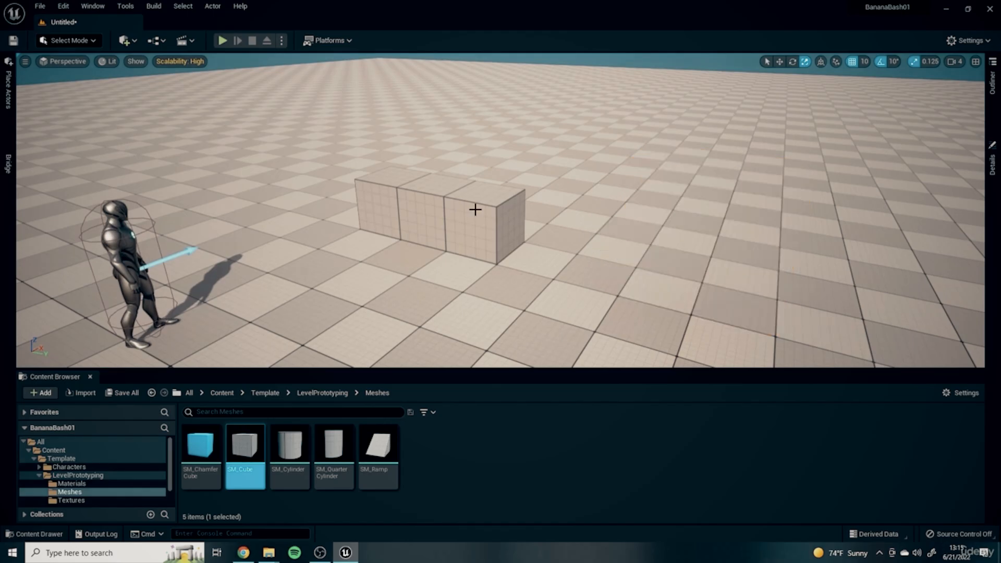
pyautogui.click(476, 207)
pyautogui.press('Delete')
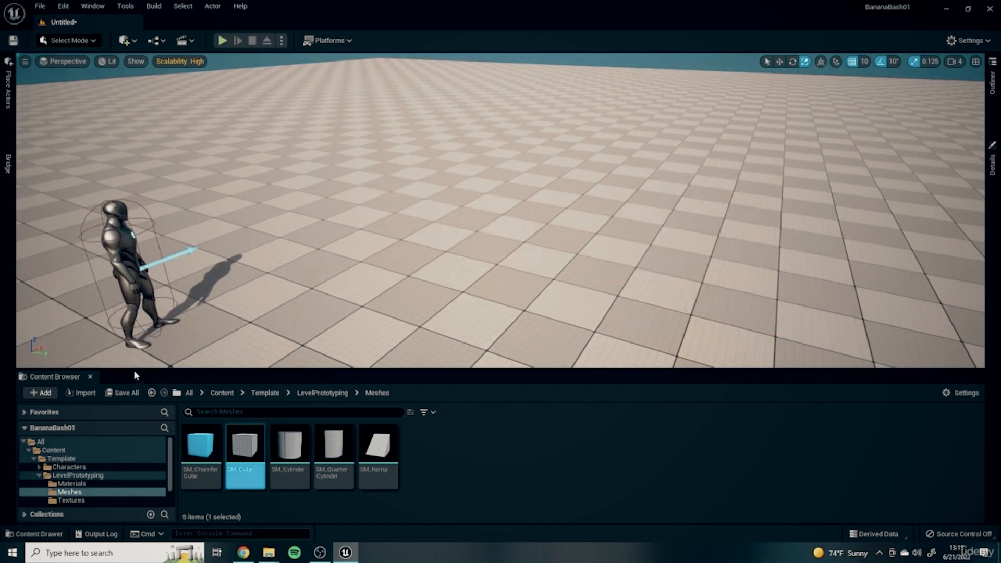
# - Enlarge the viewport, place a Geometry Box on the open floor and view it from several sides
pyautogui.moveTo(130, 369); pyautogui.dragTo(130, 407)
pyautogui.moveTo(490, 286); pyautogui.dragTo(518, 297, button='right')
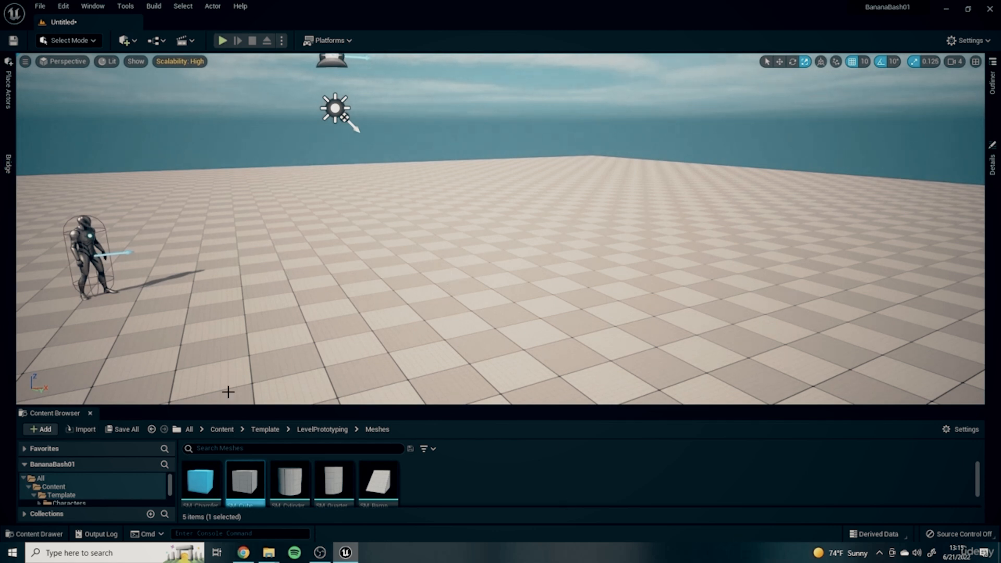
pyautogui.click(8, 89)
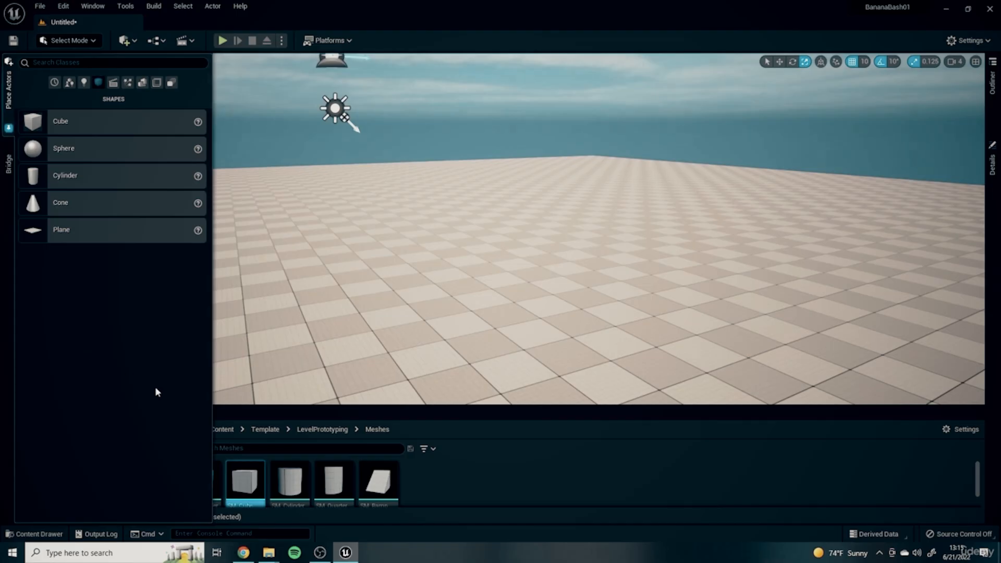
pyautogui.click(143, 82)
pyautogui.moveTo(623, 245); pyautogui.dragTo(701, 266, button='right')
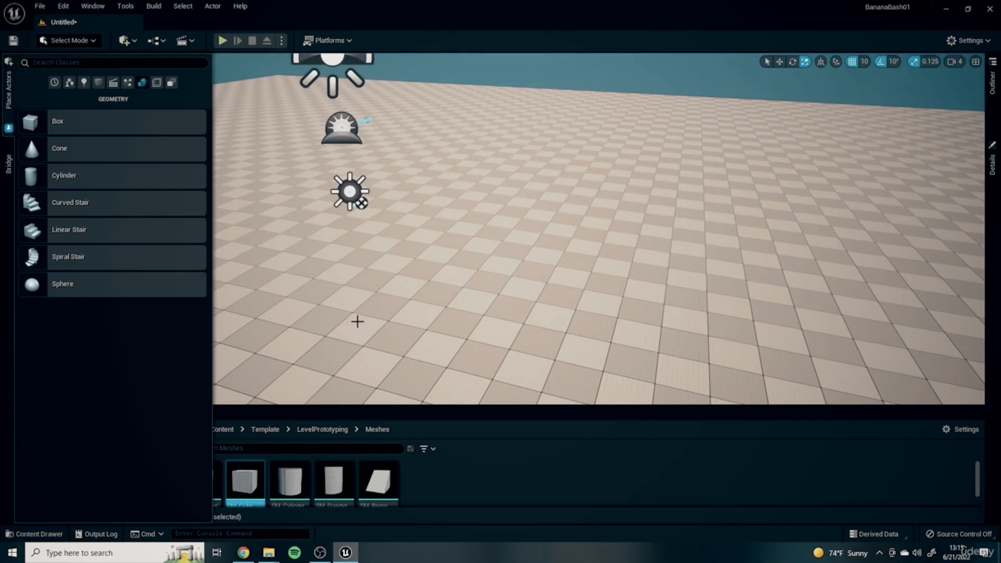
pyautogui.moveTo(52, 121); pyautogui.dragTo(459, 255)
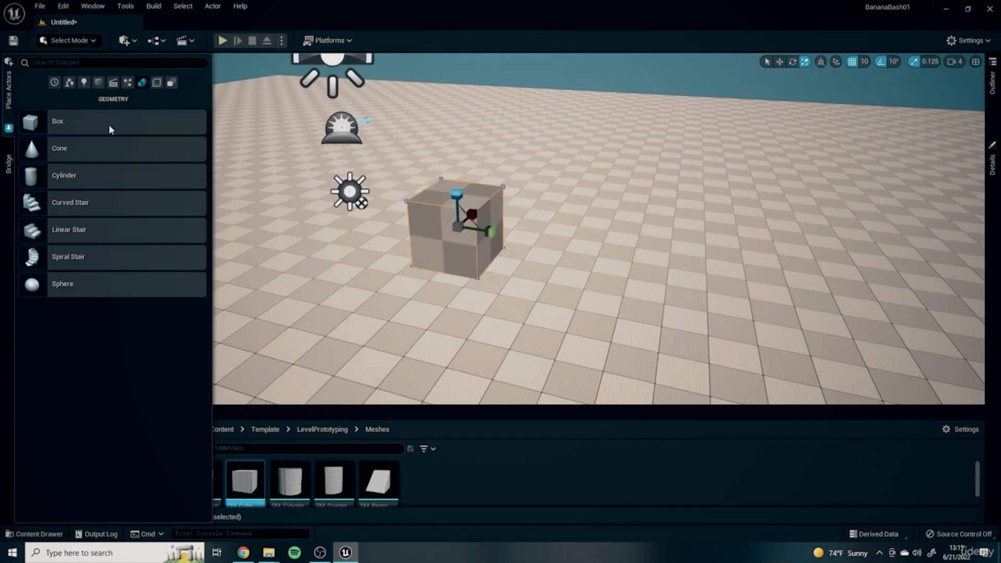
pyautogui.press('d')
pyautogui.moveTo(457, 285); pyautogui.dragTo(605, 190, button='right')
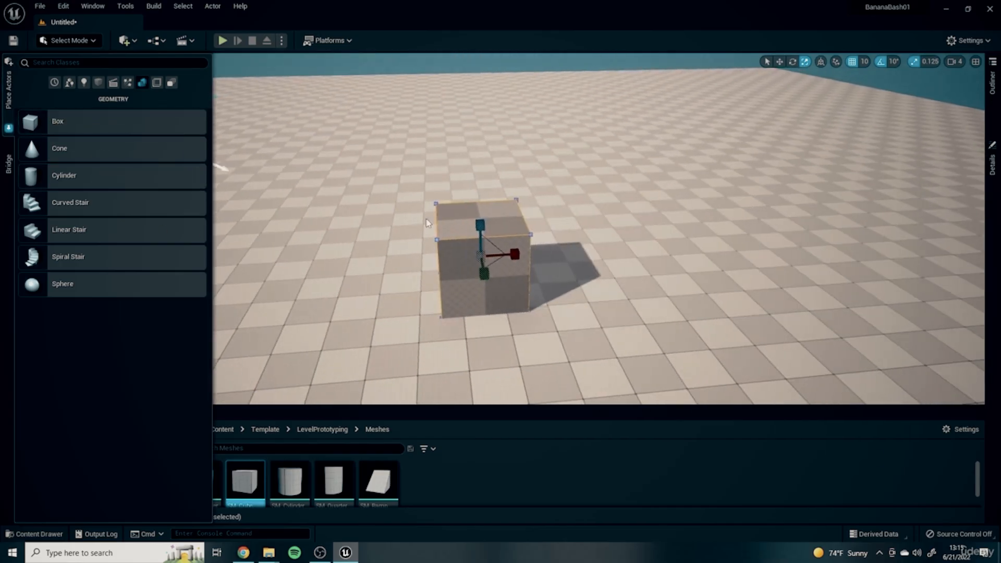
pyautogui.moveTo(573, 264); pyautogui.dragTo(537, 275, button='right')
pyautogui.press('d')
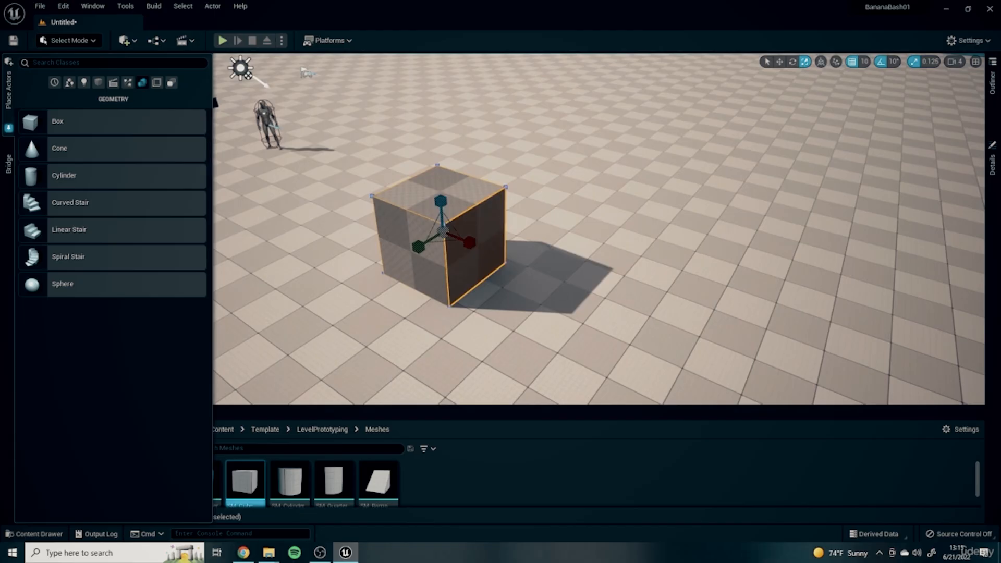
# - Scale the geometry box to about 2.75 along both X and Y
pyautogui.moveTo(831, 196); pyautogui.dragTo(831, 196, button='right')
pyautogui.press('a')
pyautogui.press('w')
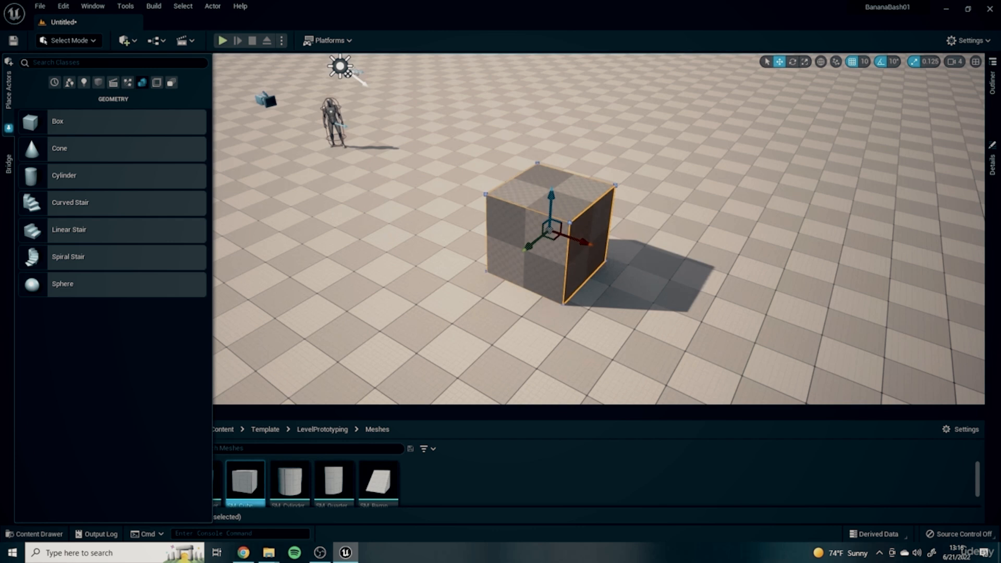
pyautogui.press('e')
pyautogui.press('r')
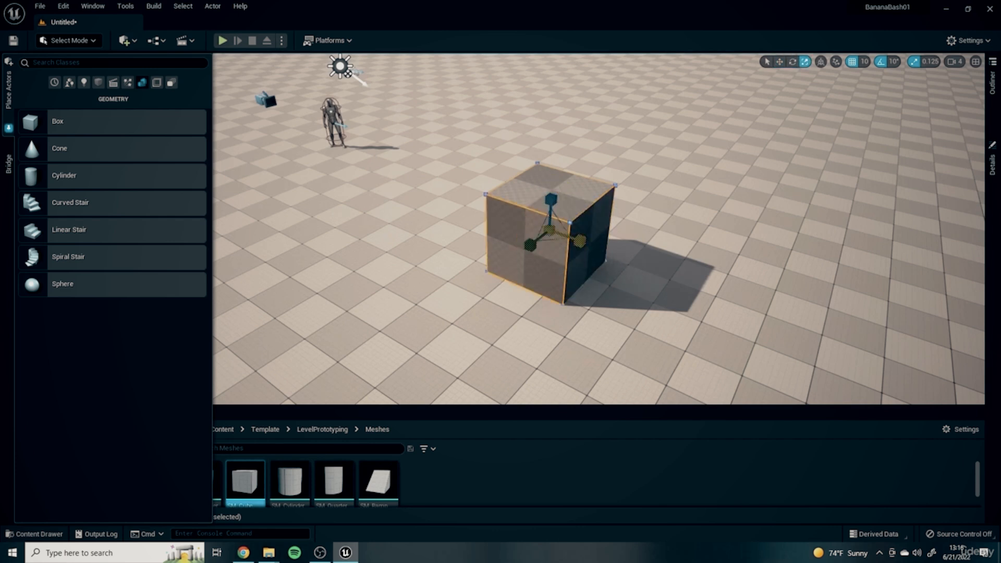
pyautogui.moveTo(580, 242); pyautogui.dragTo(597, 246)
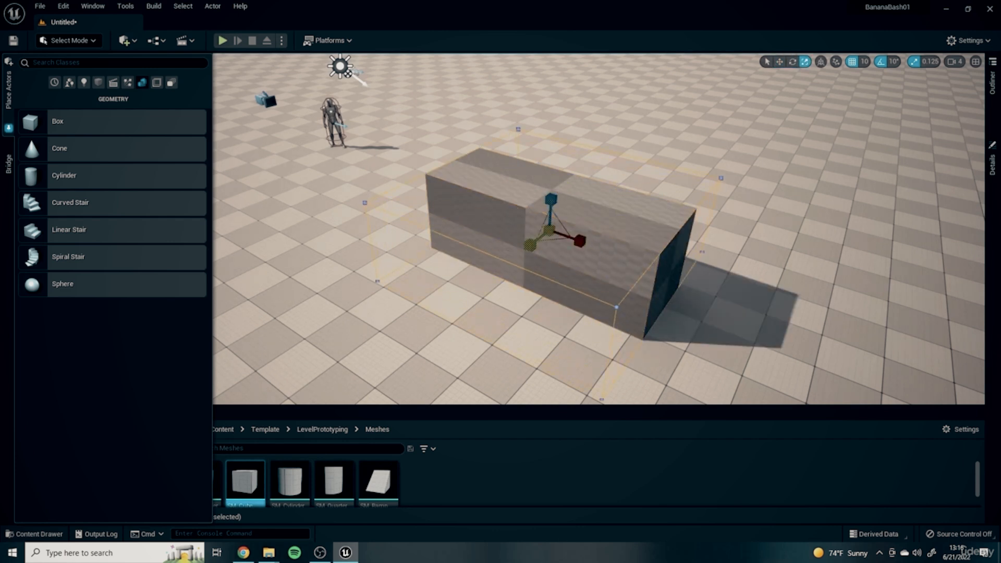
pyautogui.moveTo(529, 245); pyautogui.dragTo(430, 152)
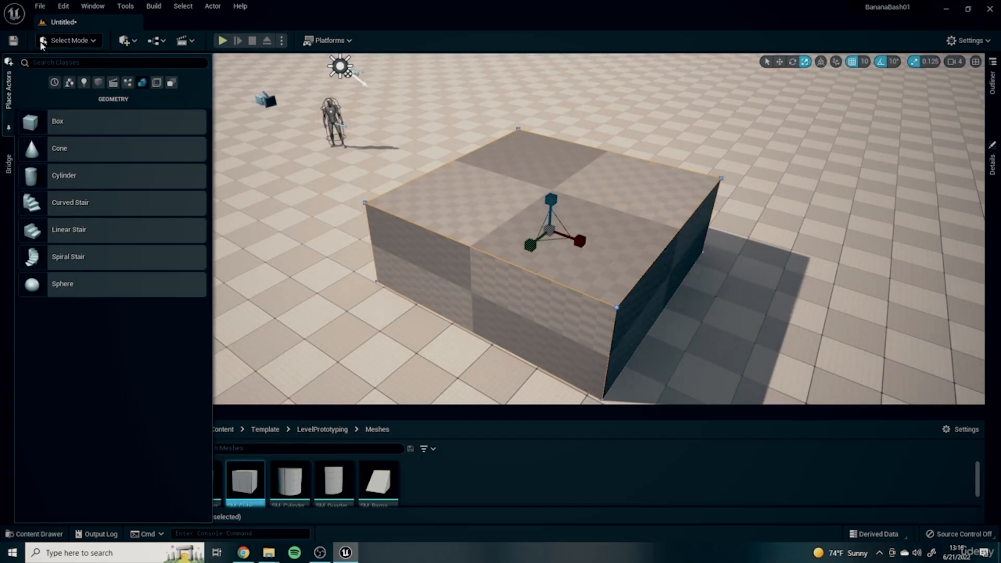
# - Switch to Brush Editing mode with the box framed and widen the brush tool palette
pyautogui.click(90, 39)
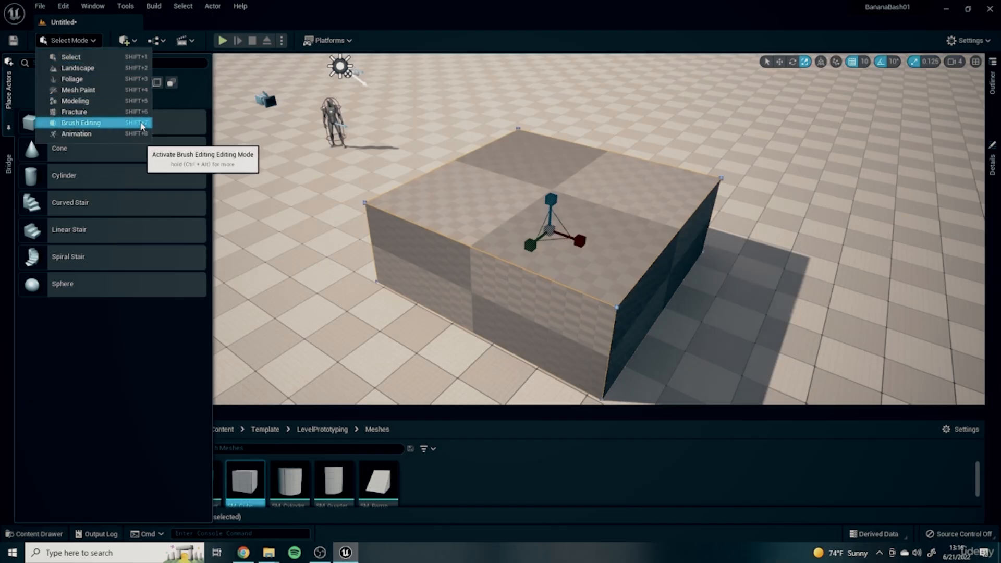
pyautogui.click(117, 124)
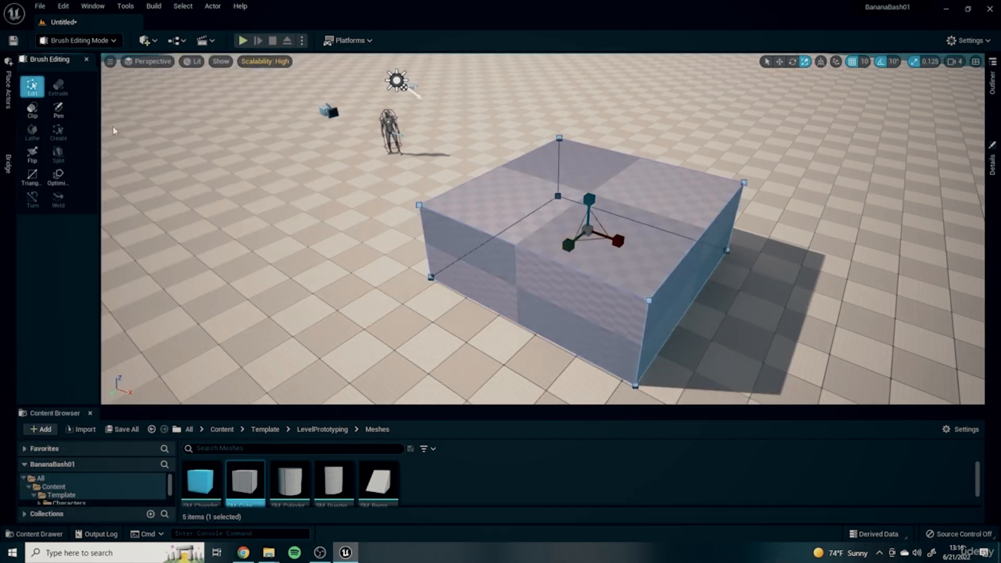
pyautogui.press('f')
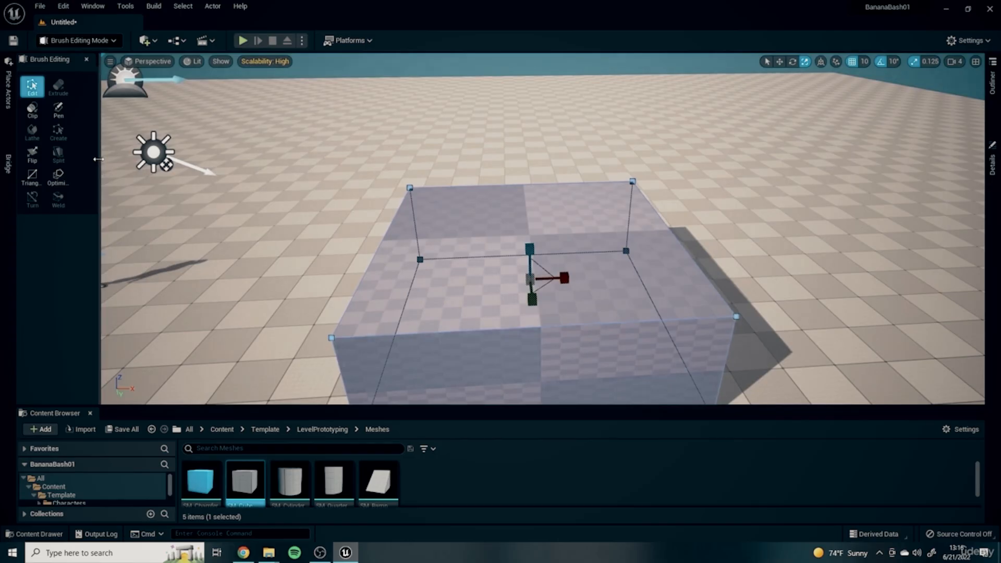
pyautogui.moveTo(100, 157); pyautogui.dragTo(126, 159)
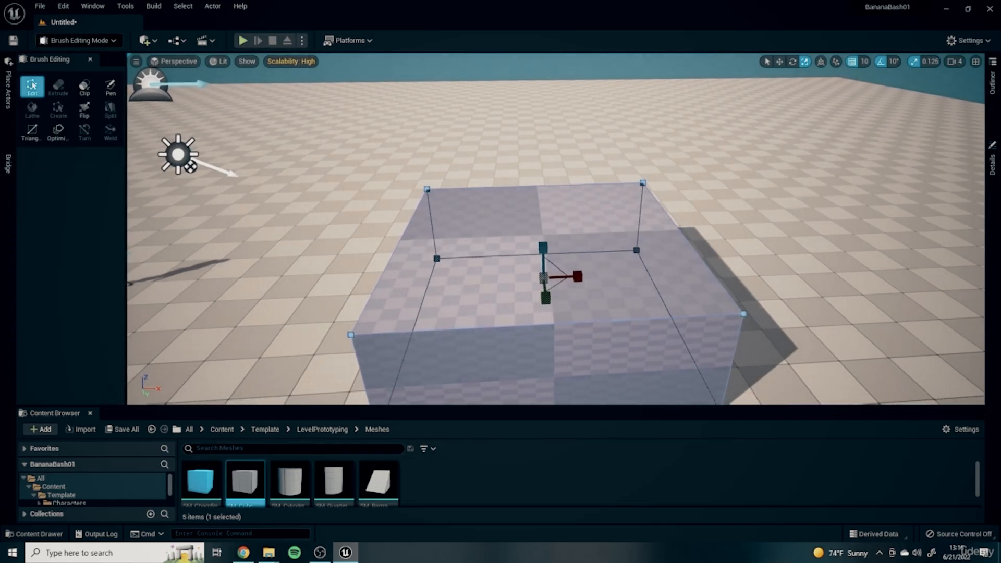
# - Move one top corner vertex of the box using the move gizmo
pyautogui.moveTo(365, 209); pyautogui.dragTo(389, 261, button='right')
pyautogui.moveTo(697, 115); pyautogui.dragTo(681, 130, button='right')
pyautogui.click(639, 172)
pyautogui.moveTo(723, 154); pyautogui.dragTo(583, 184, button='right')
pyautogui.press('w')
pyautogui.moveTo(663, 271); pyautogui.dragTo(719, 294, button='right')
pyautogui.moveTo(367, 108); pyautogui.dragTo(354, 50)
pyautogui.moveTo(553, 224)
pyautogui.mouseDown(button='right')
pyautogui.moveTo(521, 180)
pyautogui.moveTo(553, 183)
pyautogui.mouseUp(button='right')
# - Pull another top corner vertex of the box inward toward the middle of the top face
pyautogui.click(564, 251)
pyautogui.moveTo(641, 228)
pyautogui.mouseDown(button='right')
pyautogui.moveTo(628, 268)
pyautogui.moveTo(630, 228)
pyautogui.mouseUp(button='right')
pyautogui.moveTo(658, 166); pyautogui.dragTo(580, 133)
pyautogui.moveTo(513, 126); pyautogui.dragTo(469, 142)
pyautogui.moveTo(635, 152); pyautogui.dragTo(595, 159, button='right')
pyautogui.moveTo(548, 199)
pyautogui.mouseDown(button='right')
pyautogui.moveTo(576, 201)
pyautogui.moveTo(528, 198)
pyautogui.mouseUp(button='right')
# - Pull the bottom corner vertex nearest the character outward and adjust the height of the top corner above it
pyautogui.click(575, 201)
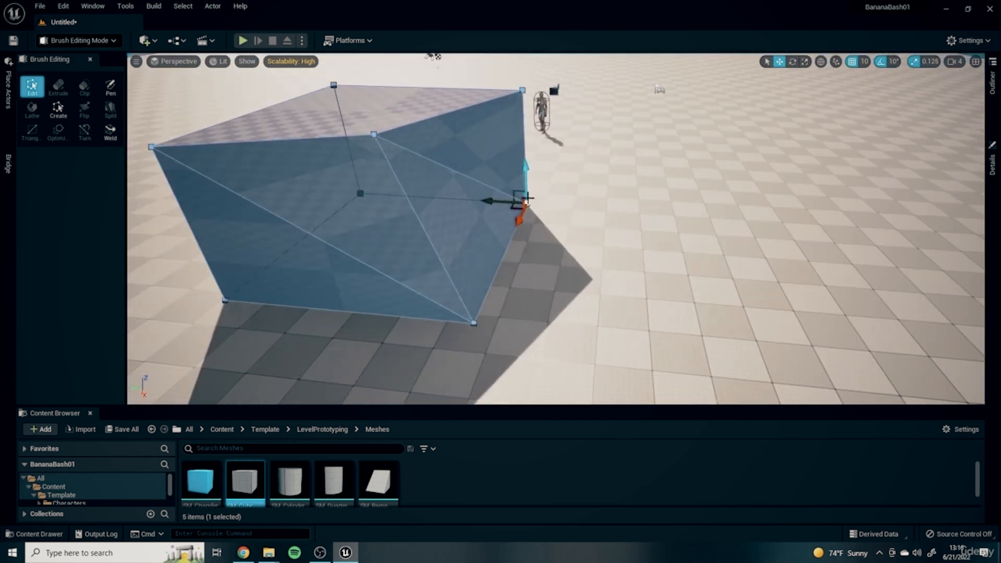
pyautogui.moveTo(505, 200); pyautogui.dragTo(538, 99)
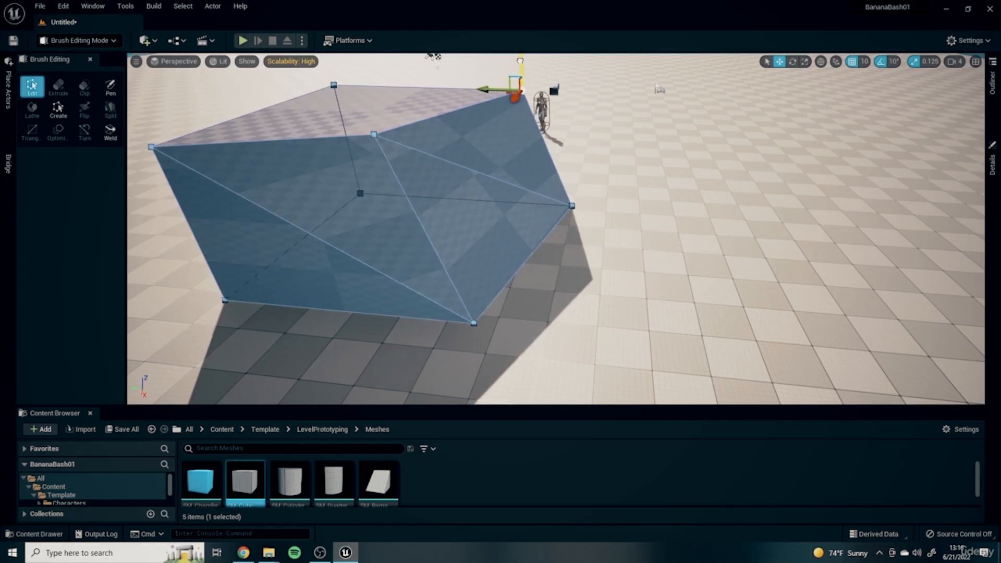
pyautogui.moveTo(520, 61); pyautogui.dragTo(521, 68)
pyautogui.moveTo(636, 191); pyautogui.dragTo(633, 177, button='right')
# - Select a whole side face of the brush and shift it along X
pyautogui.moveTo(465, 324)
pyautogui.mouseDown(button='right')
pyautogui.moveTo(845, 333)
pyautogui.moveTo(846, 357)
pyautogui.mouseUp(button='right')
pyautogui.click(324, 158)
pyautogui.moveTo(398, 212); pyautogui.dragTo(469, 212, button='right')
pyautogui.moveTo(239, 214); pyautogui.dragTo(349, 221)
pyautogui.moveTo(591, 253); pyautogui.dragTo(584, 256, button='right')
pyautogui.click(629, 217)
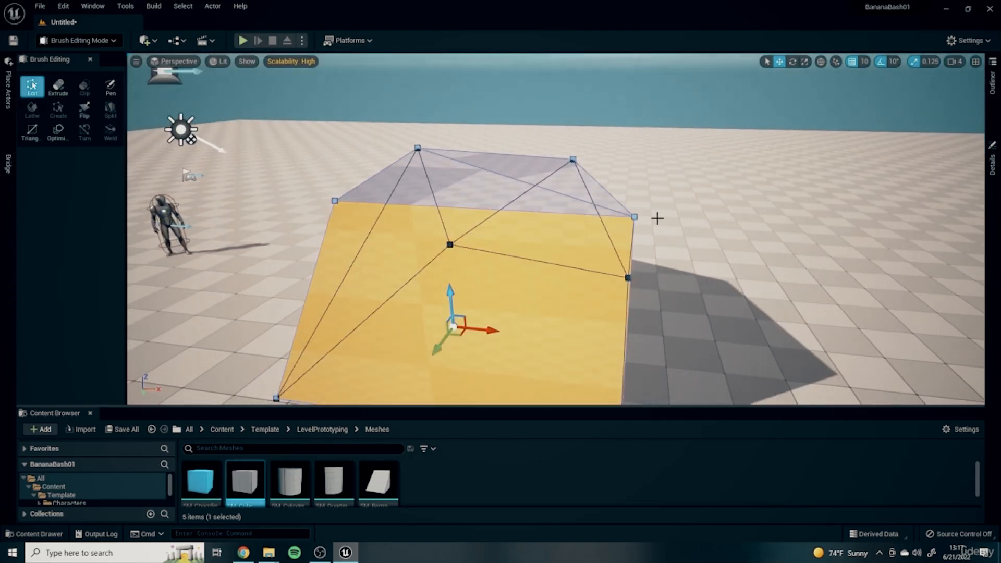
# - Set the brush's pivot offset at its outer bottom corner vertex and return to Select mode
pyautogui.moveTo(629, 217)
pyautogui.mouseDown(button='right')
pyautogui.moveTo(510, 227)
pyautogui.moveTo(417, 206)
pyautogui.moveTo(324, 230)
pyautogui.moveTo(224, 216)
pyautogui.moveTo(444, 243)
pyautogui.mouseUp(button='right')
pyautogui.click(555, 287)
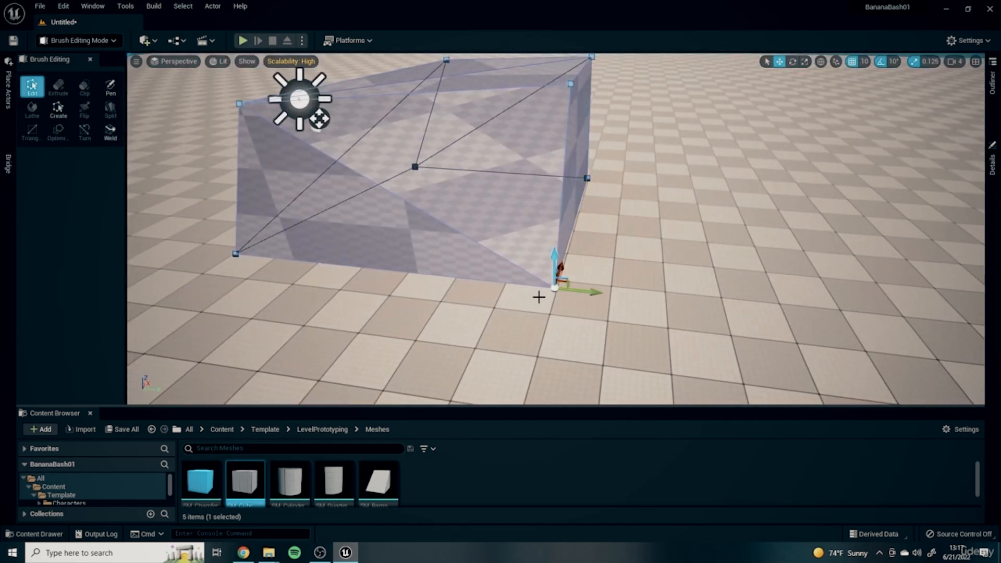
pyautogui.moveTo(643, 261)
pyautogui.mouseDown(button='right')
pyautogui.moveTo(649, 279)
pyautogui.moveTo(746, 237)
pyautogui.mouseUp(button='right')
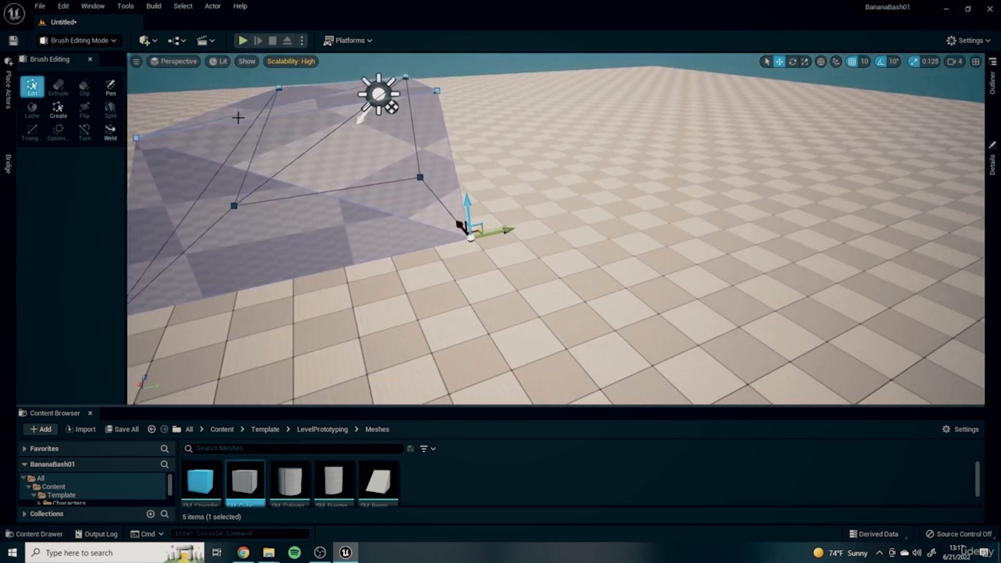
pyautogui.moveTo(625, 280); pyautogui.dragTo(508, 222, button='right')
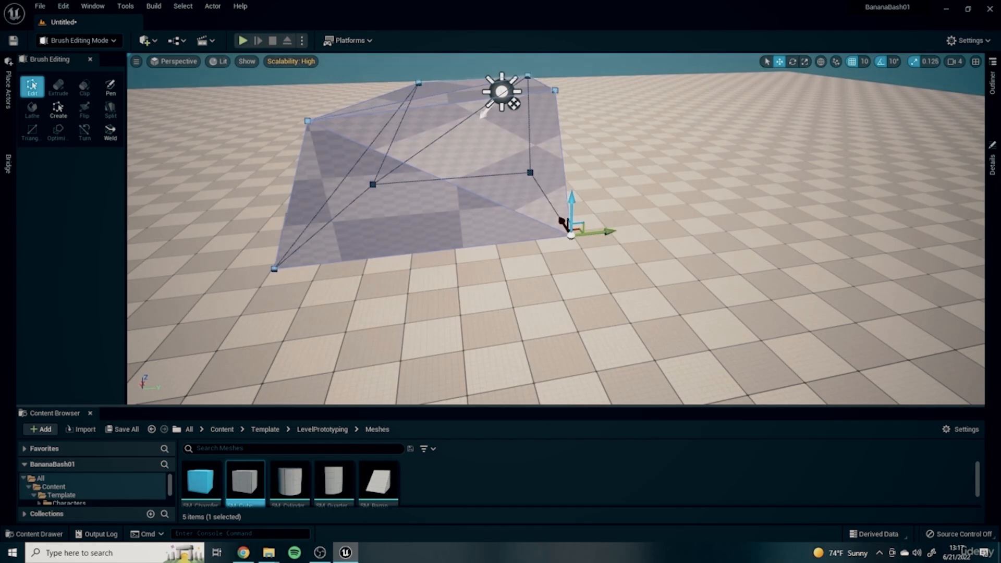
pyautogui.rightClick(547, 176)
pyautogui.moveTo(625, 344)
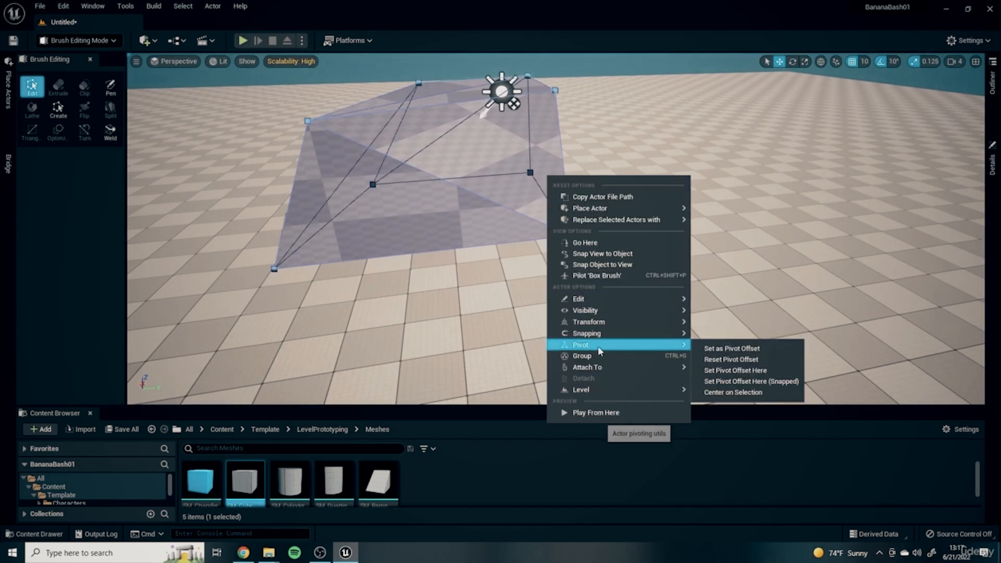
pyautogui.click(721, 346)
pyautogui.click(78, 40)
pyautogui.click(65, 58)
# - Duplicate the deformed brush beside the original, view the pair from several angles and delete the copy
pyautogui.keyDown('alt'); pyautogui.moveTo(614, 225); pyautogui.dragTo(730, 174); pyautogui.keyUp('alt')
pyautogui.press('e')
pyautogui.click(776, 163)
pyautogui.moveTo(830, 211); pyautogui.dragTo(855, 187, button='right')
pyautogui.moveTo(680, 132); pyautogui.dragTo(574, 182, button='right')
pyautogui.moveTo(730, 201); pyautogui.dragTo(753, 183, button='right')
pyautogui.moveTo(728, 268); pyautogui.dragTo(751, 267, button='right')
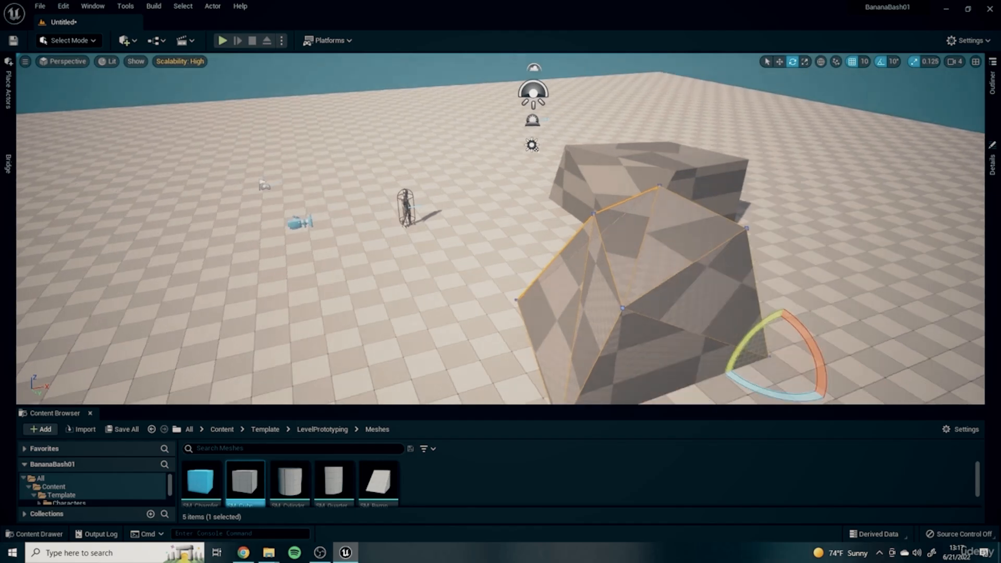
pyautogui.moveTo(629, 287); pyautogui.dragTo(644, 307, button='right')
pyautogui.moveTo(670, 245); pyautogui.dragTo(634, 270, button='right')
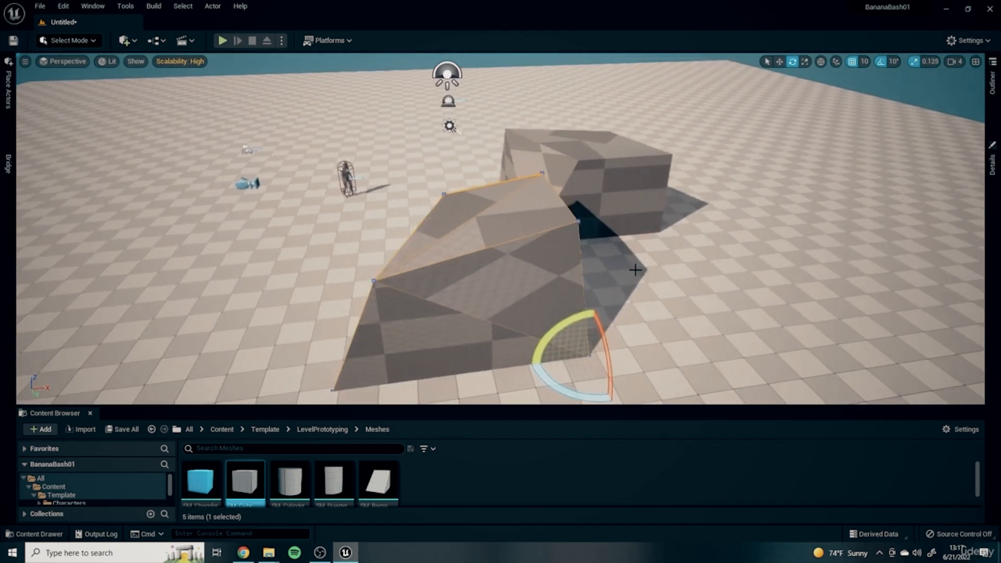
pyautogui.moveTo(504, 234); pyautogui.dragTo(513, 233, button='right')
pyautogui.press('Delete')
# - Place an SM_Cube mesh on the floor between the character and the deformed brush
pyautogui.click(547, 195)
pyautogui.moveTo(548, 196); pyautogui.dragTo(585, 202, button='right')
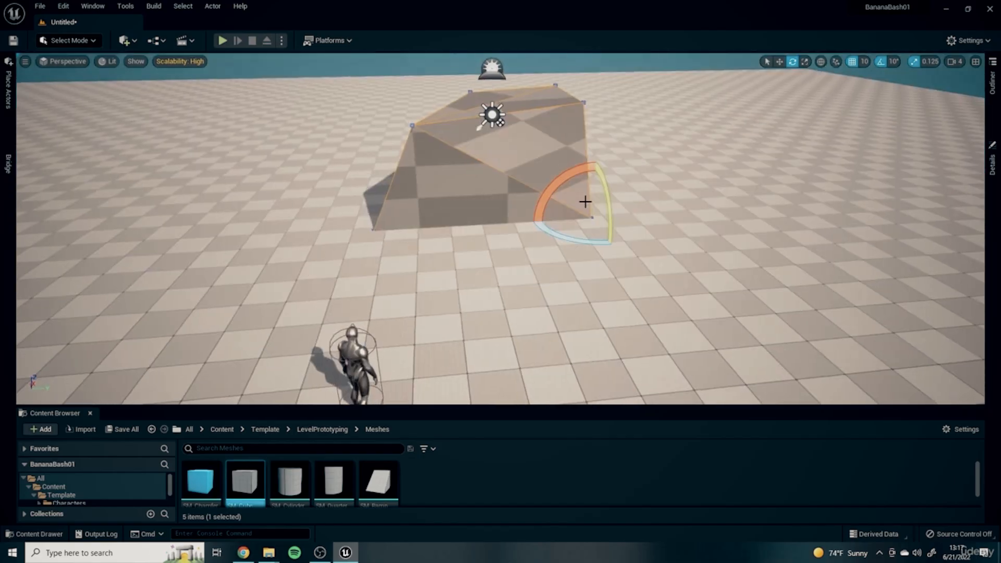
pyautogui.moveTo(276, 446); pyautogui.dragTo(512, 293)
pyautogui.press('w')
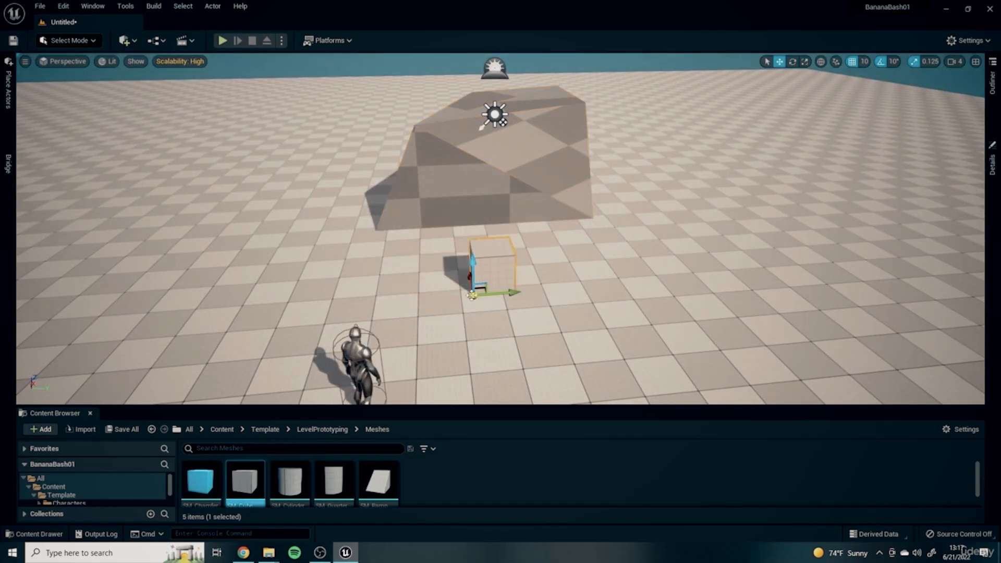
# - Open the SM_Cube asset for inspection, close it and delete the placed cube from the level
pyautogui.doubleClick(243, 478)
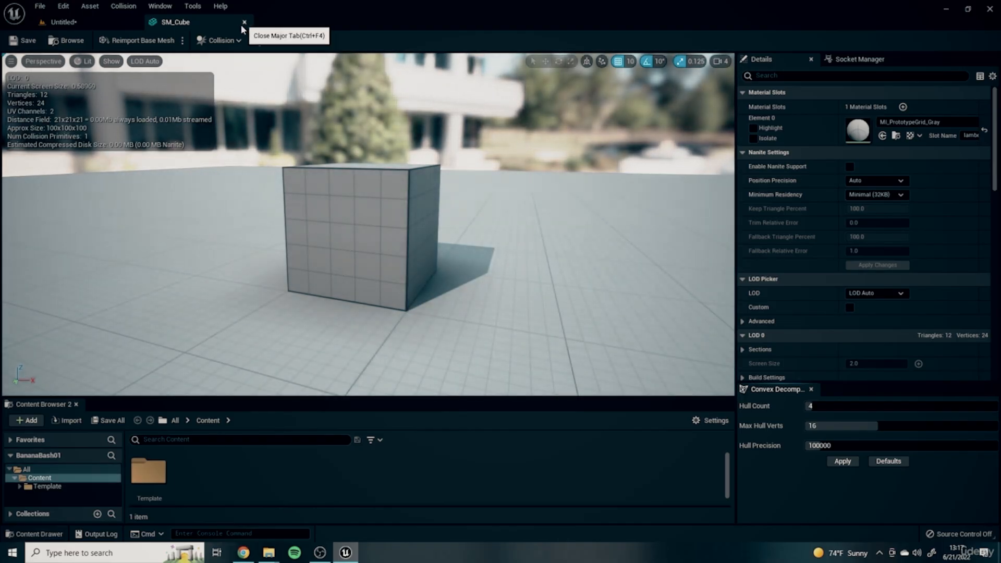
pyautogui.click(244, 22)
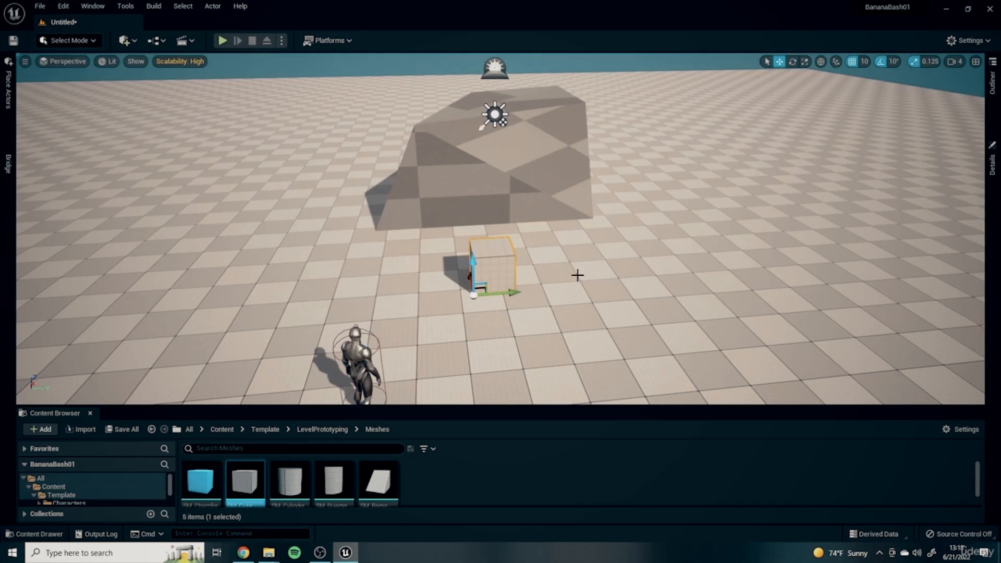
pyautogui.moveTo(578, 275); pyautogui.dragTo(494, 371, button='right')
pyautogui.press('Delete')
# - Duplicate the deformed brush along Y so the copy stands next to the original
pyautogui.moveTo(750, 324); pyautogui.dragTo(581, 217, button='right')
pyautogui.click(581, 217)
pyautogui.moveTo(723, 252)
pyautogui.mouseDown(button='right')
pyautogui.moveTo(574, 174)
pyautogui.moveTo(692, 183)
pyautogui.moveTo(469, 255)
pyautogui.moveTo(511, 284)
pyautogui.mouseUp(button='right')
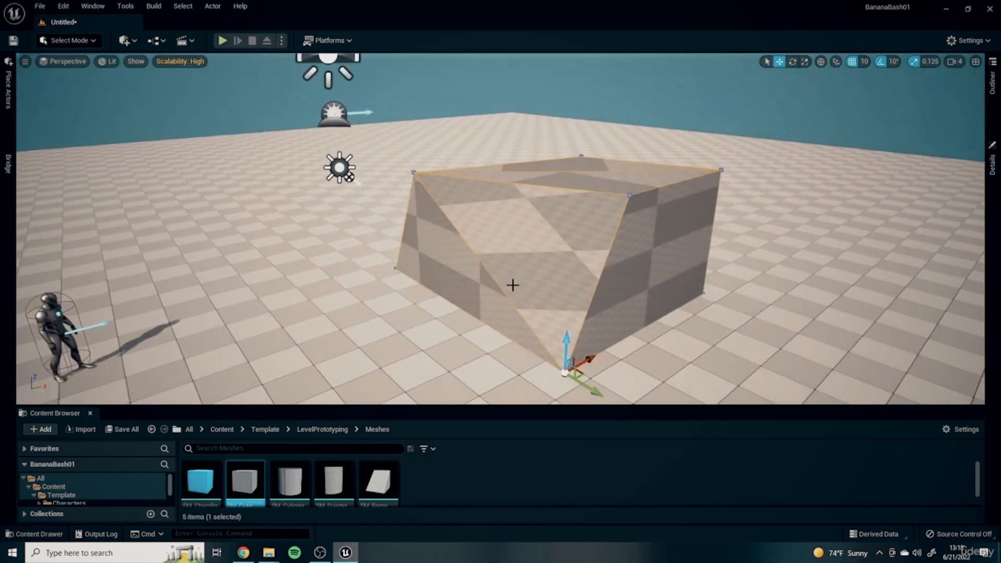
pyautogui.moveTo(435, 263)
pyautogui.mouseDown(button='right')
pyautogui.moveTo(482, 323)
pyautogui.moveTo(639, 183)
pyautogui.moveTo(766, 292)
pyautogui.mouseUp(button='right')
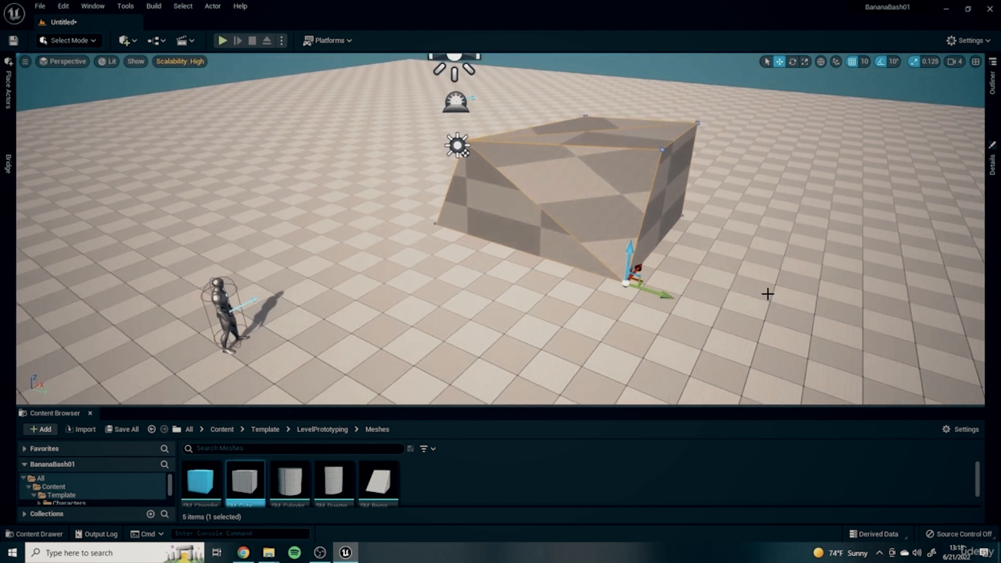
pyautogui.moveTo(666, 296); pyautogui.dragTo(984, 383)
pyautogui.moveTo(667, 171)
pyautogui.mouseDown(button='right')
pyautogui.moveTo(725, 196)
pyautogui.moveTo(803, 172)
pyautogui.mouseUp(button='right')
pyautogui.moveTo(652, 204); pyautogui.dragTo(727, 192, button='right')
# - Switch to Brush Editing mode and pull corner vertices of the copied brush inward
pyautogui.click(74, 42)
pyautogui.click(78, 124)
pyautogui.moveTo(783, 186); pyautogui.dragTo(662, 190, button='right')
pyautogui.moveTo(737, 210); pyautogui.dragTo(659, 175)
pyautogui.click(823, 175)
pyautogui.moveTo(855, 169); pyautogui.dragTo(753, 193)
pyautogui.click(679, 183)
pyautogui.moveTo(679, 183)
pyautogui.mouseDown(button='right')
pyautogui.moveTo(615, 180)
pyautogui.moveTo(541, 154)
pyautogui.mouseUp(button='right')
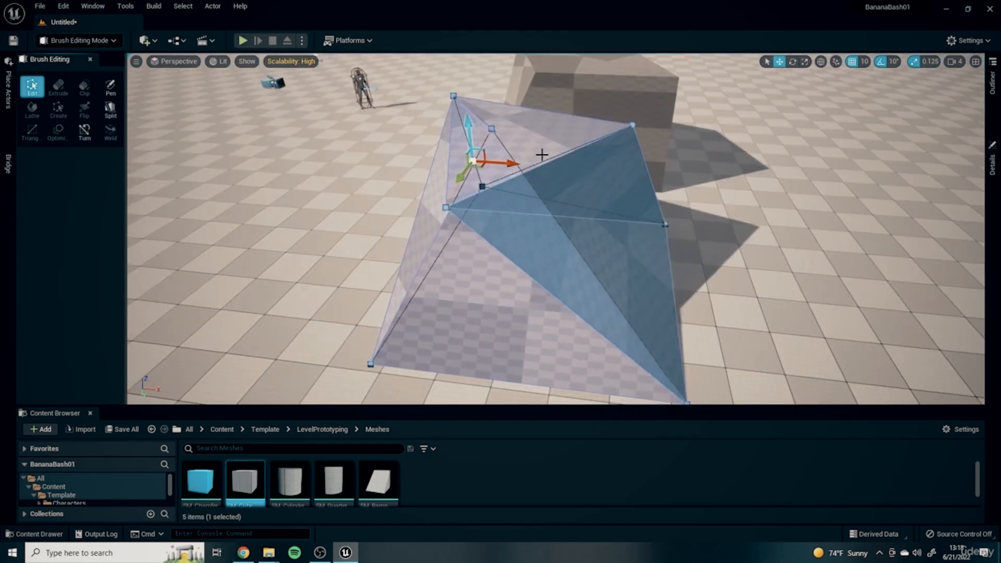
# - Move two more upper corner vertices of the copied brush across its top
pyautogui.click(492, 130)
pyautogui.moveTo(491, 138); pyautogui.dragTo(370, 132)
pyautogui.click(447, 209)
pyautogui.moveTo(455, 214); pyautogui.dragTo(766, 186)
pyautogui.moveTo(767, 186)
pyautogui.mouseDown(button='right')
pyautogui.moveTo(739, 239)
pyautogui.moveTo(561, 235)
pyautogui.moveTo(556, 270)
pyautogui.mouseUp(button='right')
# - Move the copied brush's inner corner vertex outward along Y
pyautogui.click(739, 239)
pyautogui.click(560, 234)
pyautogui.click(546, 275)
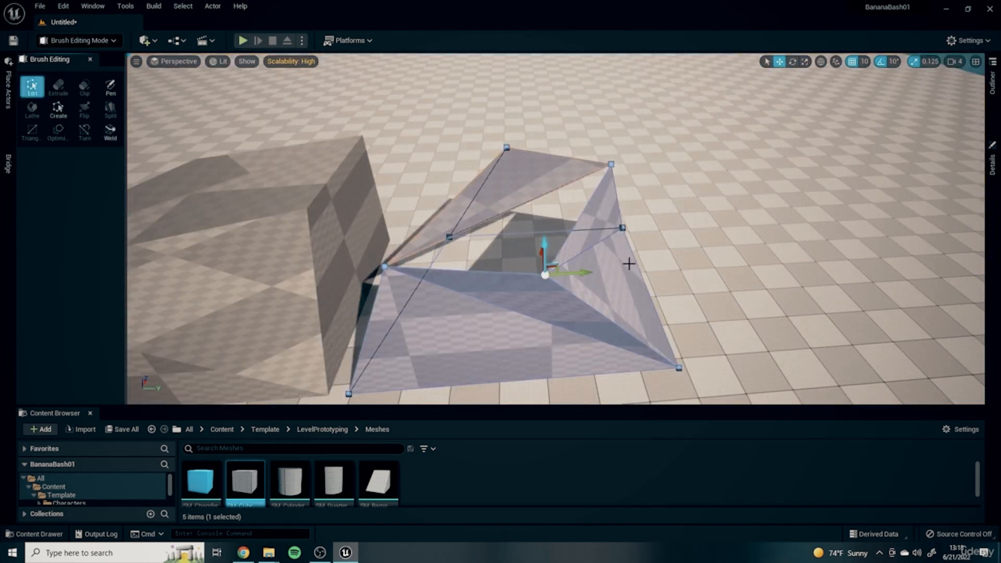
pyautogui.moveTo(583, 273); pyautogui.dragTo(653, 276)
pyautogui.scroll(-2, 653, 224)
pyautogui.press('`')
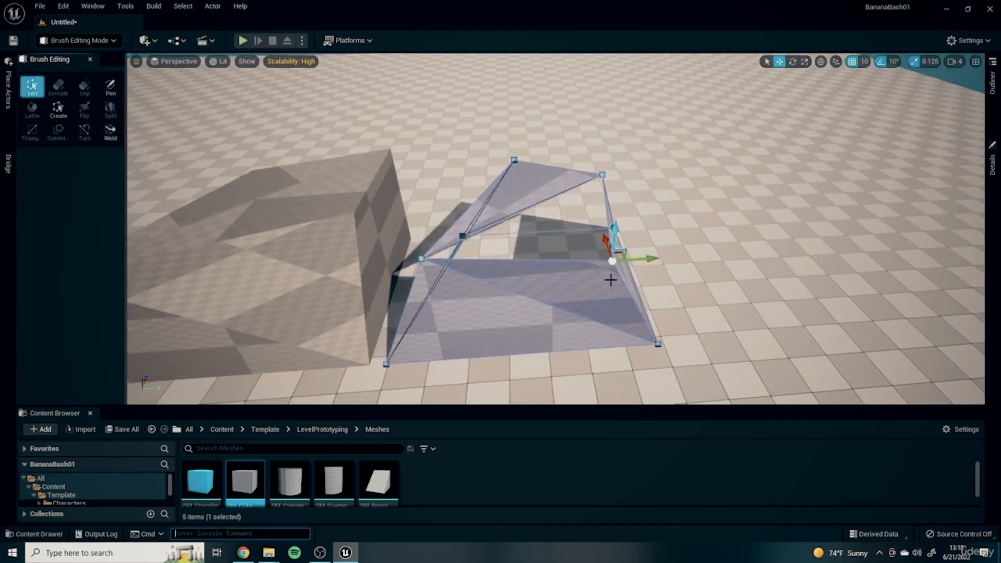
# - Return to Select mode, delete the broken brush copy and undo back through its deletion and vertex edits
pyautogui.click(500, 195)
pyautogui.click(76, 41)
pyautogui.click(71, 57)
pyautogui.click(443, 329)
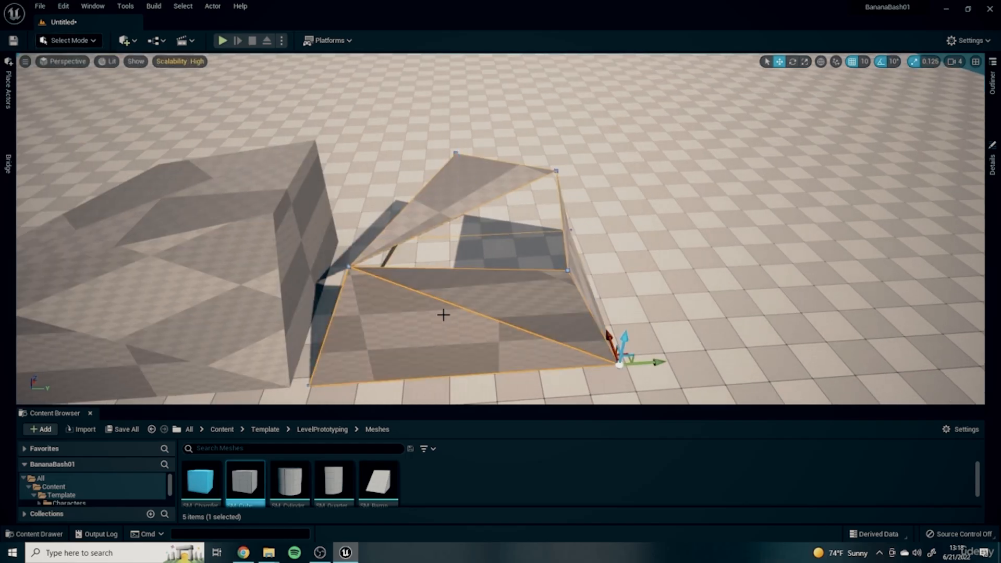
pyautogui.press('Delete')
pyautogui.click(260, 249)
pyautogui.hotkey('ctrl', 'z')
pyautogui.hotkey('ctrl', 'z')
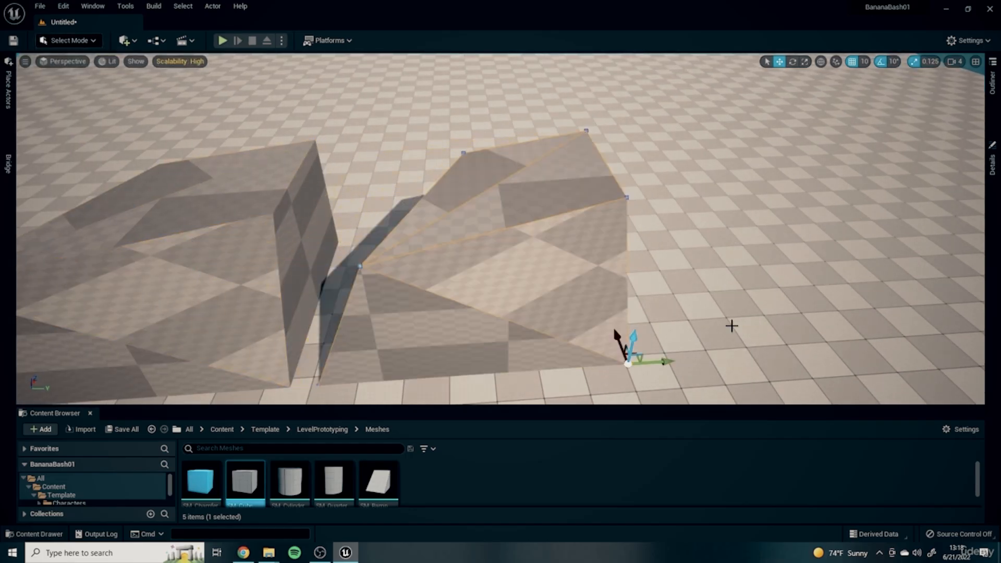
# - Switch to Brush Editing mode and select the original deformed brush
pyautogui.hotkey('shift', '6')
pyautogui.click(652, 186)
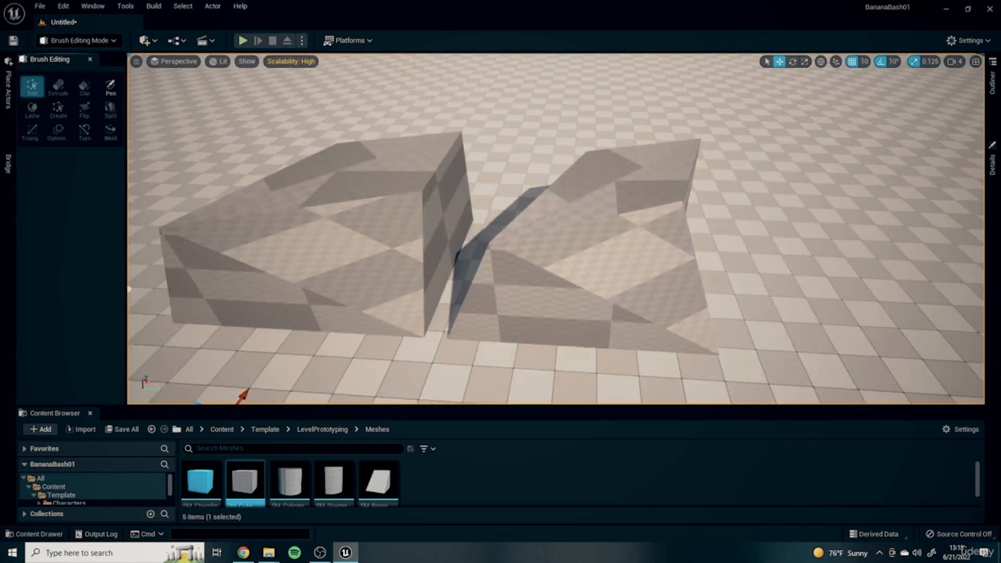
pyautogui.moveTo(556, 228)
pyautogui.mouseDown(button='right')
pyautogui.moveTo(501, 209)
pyautogui.moveTo(516, 198)
pyautogui.moveTo(568, 214)
pyautogui.mouseUp(button='right')
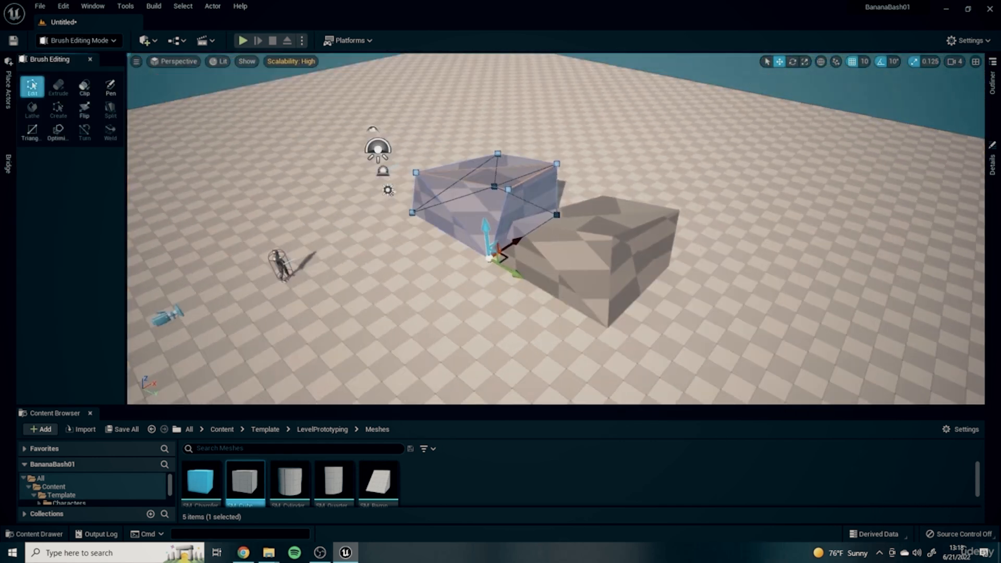
pyautogui.moveTo(426, 195); pyautogui.dragTo(470, 189, button='right')
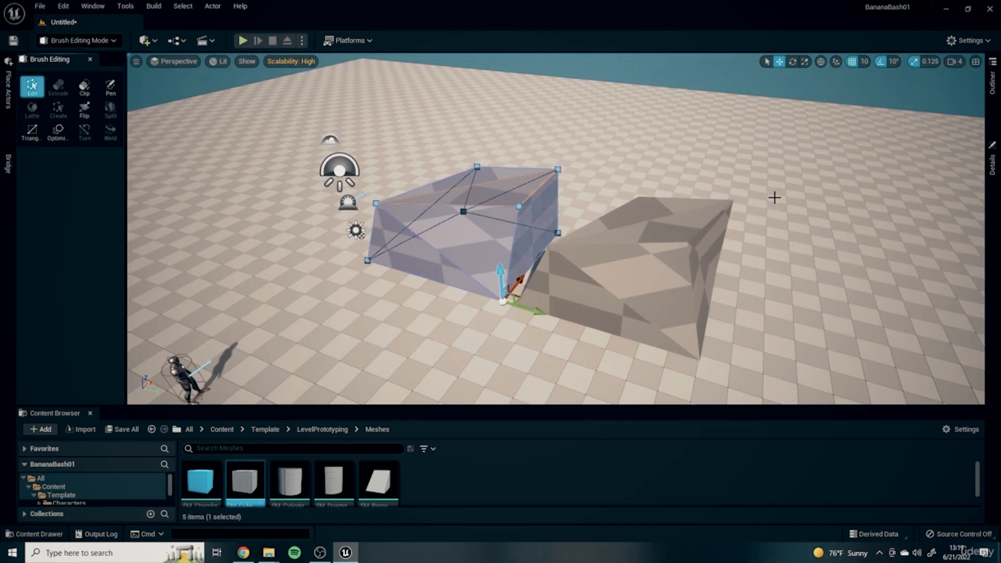
# - Leave Brush Editing mode and return to Select mode with the original deformed brush selected
pyautogui.click(992, 159)
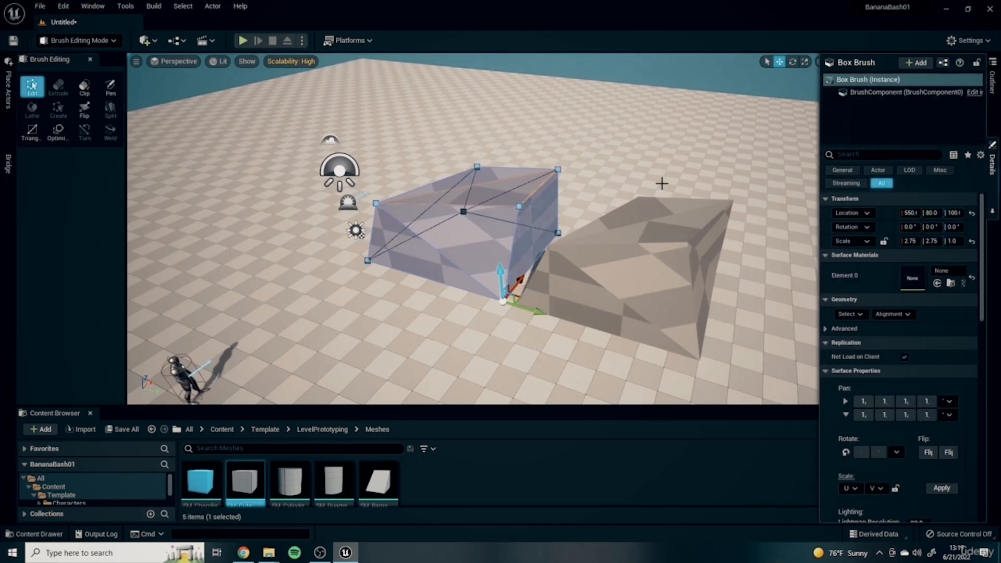
pyautogui.click(84, 40)
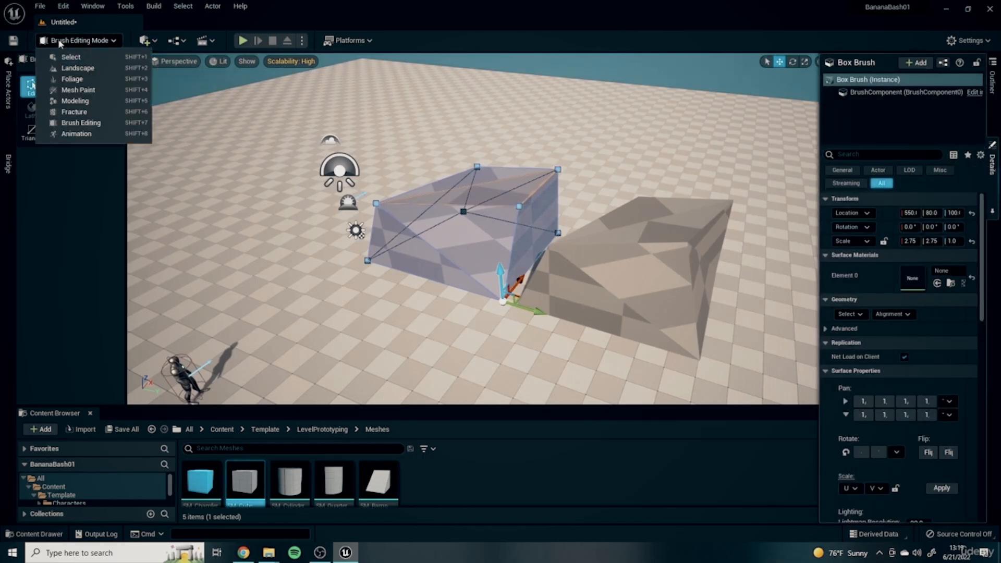
pyautogui.click(67, 59)
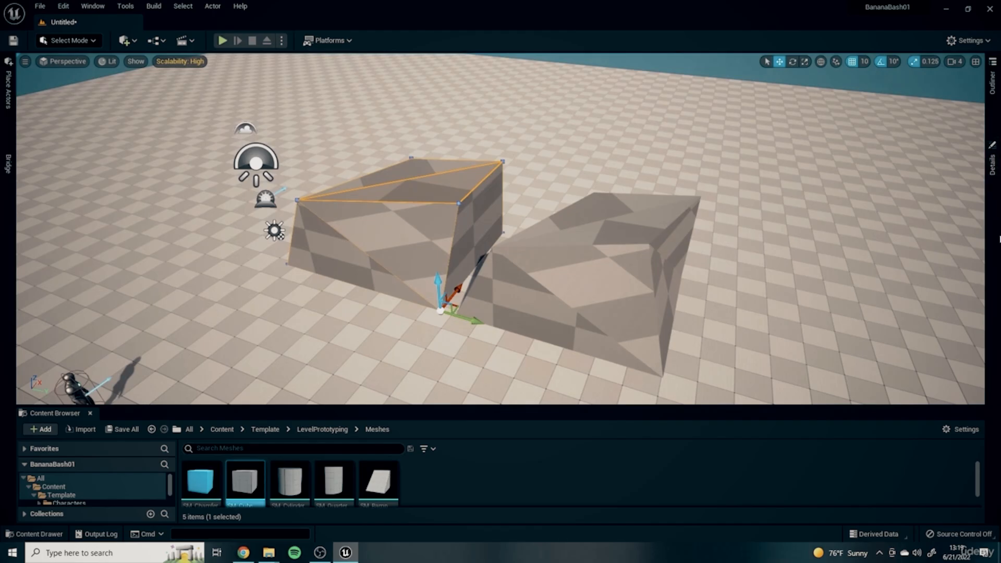
# - Expand the advanced options of both the Geometry section and the Brush Settings for the selected box brush
pyautogui.click(991, 174)
pyautogui.scroll(-8, 915, 305)
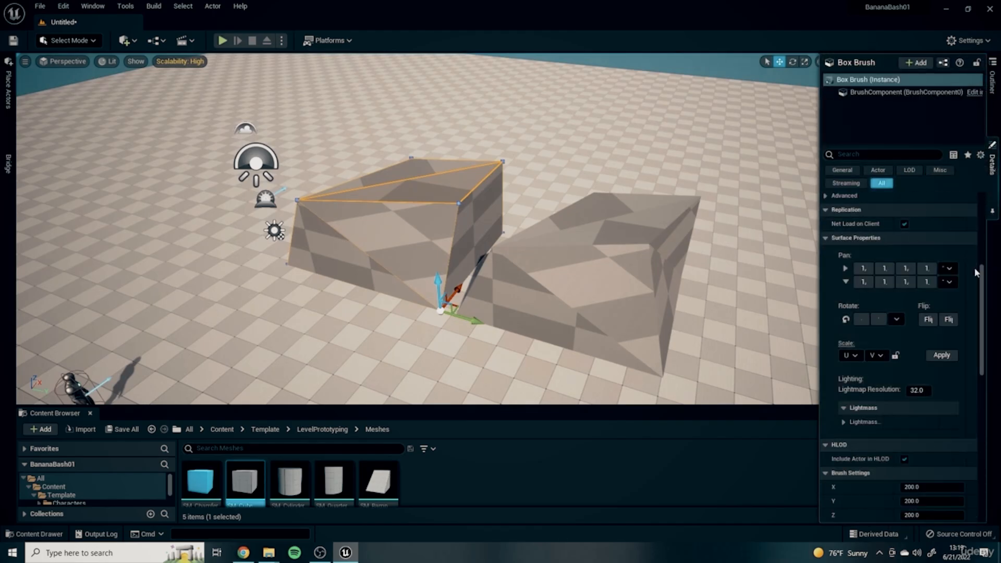
pyautogui.scroll(2, 977, 259)
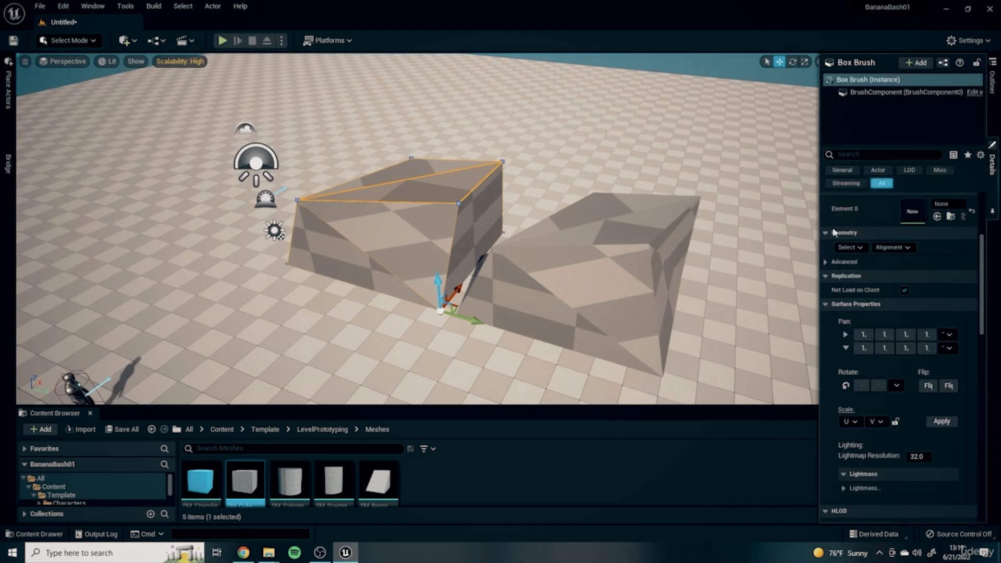
pyautogui.scroll(3, 930, 293)
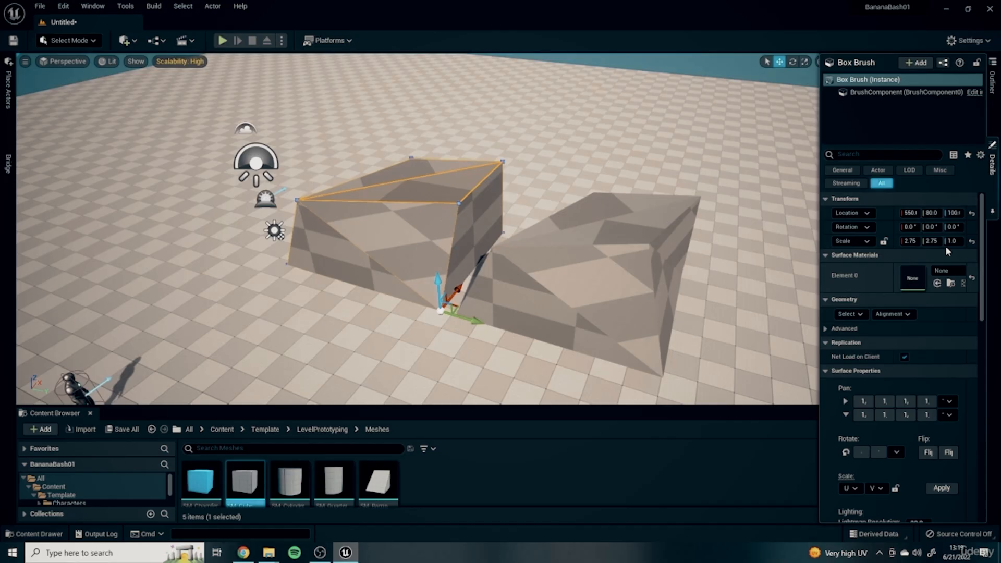
pyautogui.click(826, 329)
pyautogui.click(449, 218)
pyautogui.click(997, 175)
pyautogui.scroll(-1, 897, 276)
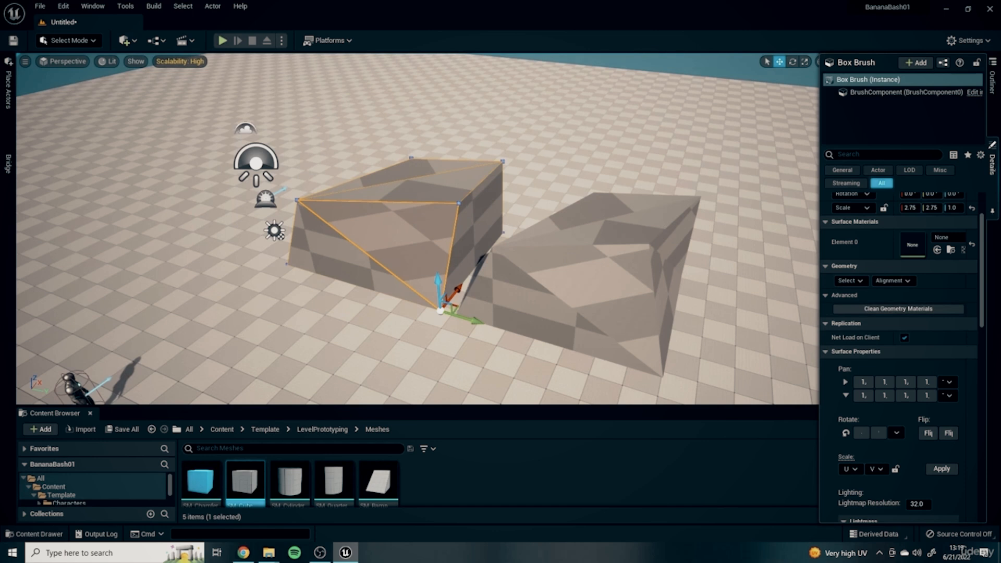
pyautogui.scroll(-5, 857, 241)
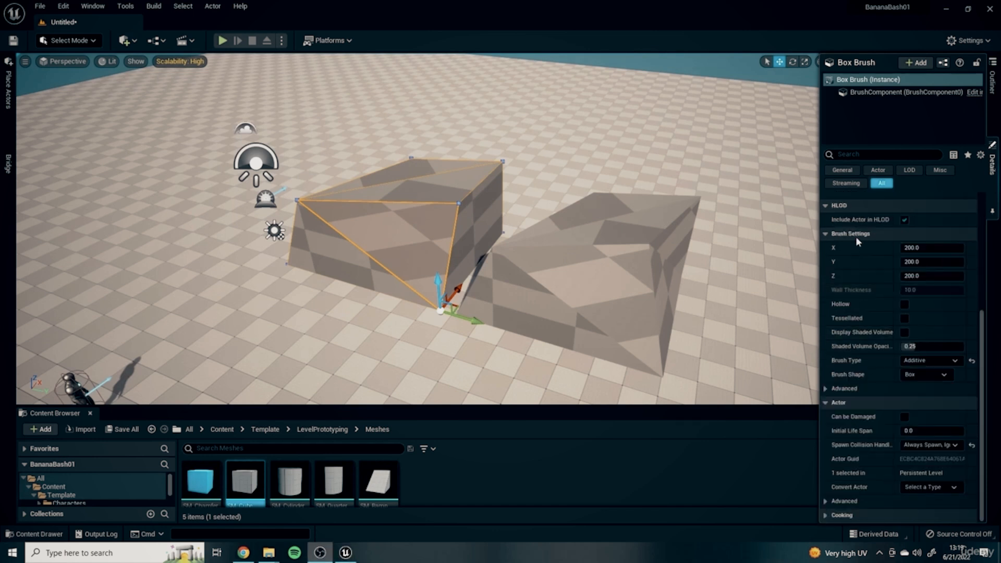
pyautogui.click(840, 389)
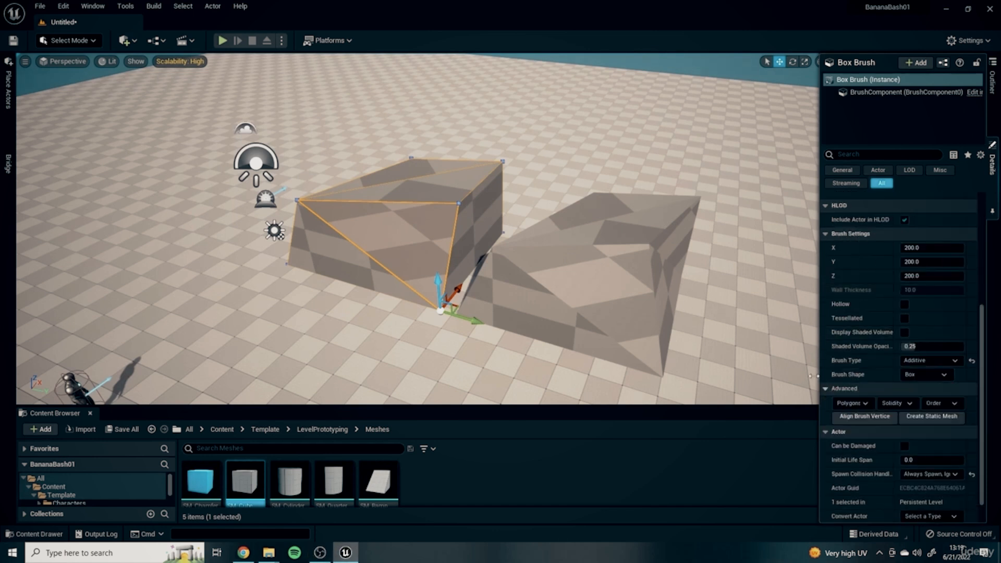
# - Convert the box brush into a static mesh named BSP_Shape01, stored in the Content folder
pyautogui.click(931, 416)
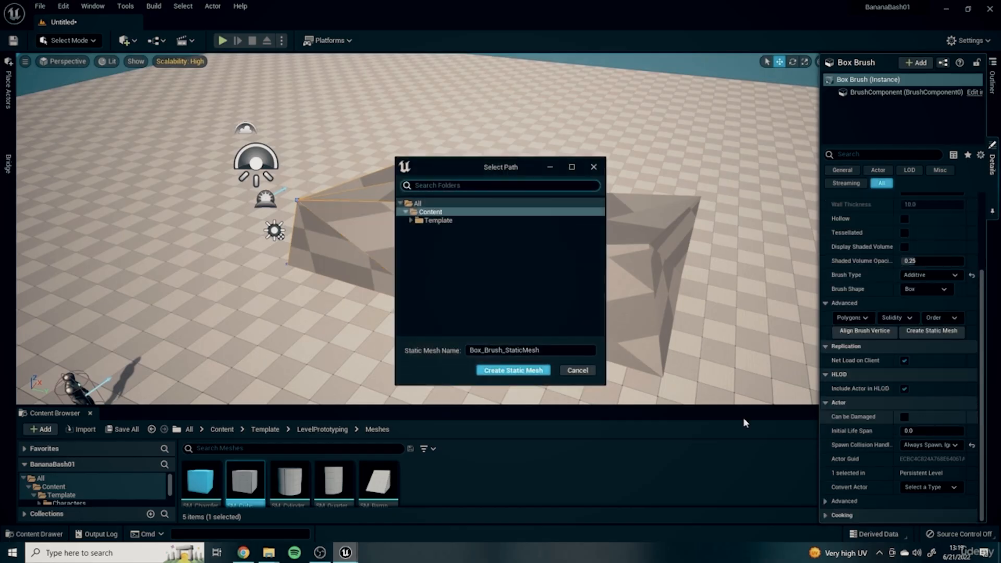
pyautogui.moveTo(536, 166); pyautogui.dragTo(624, 140)
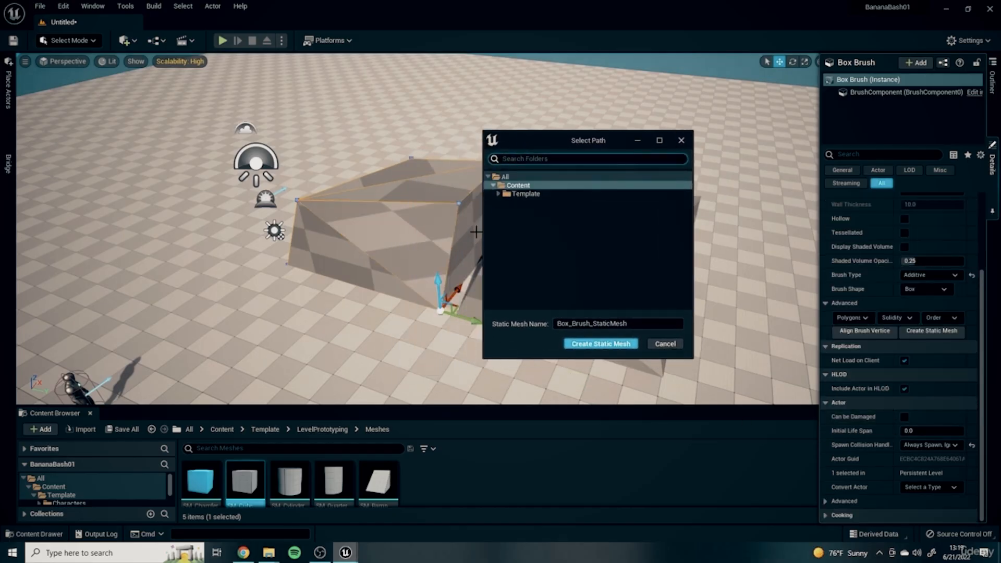
pyautogui.moveTo(233, 472)
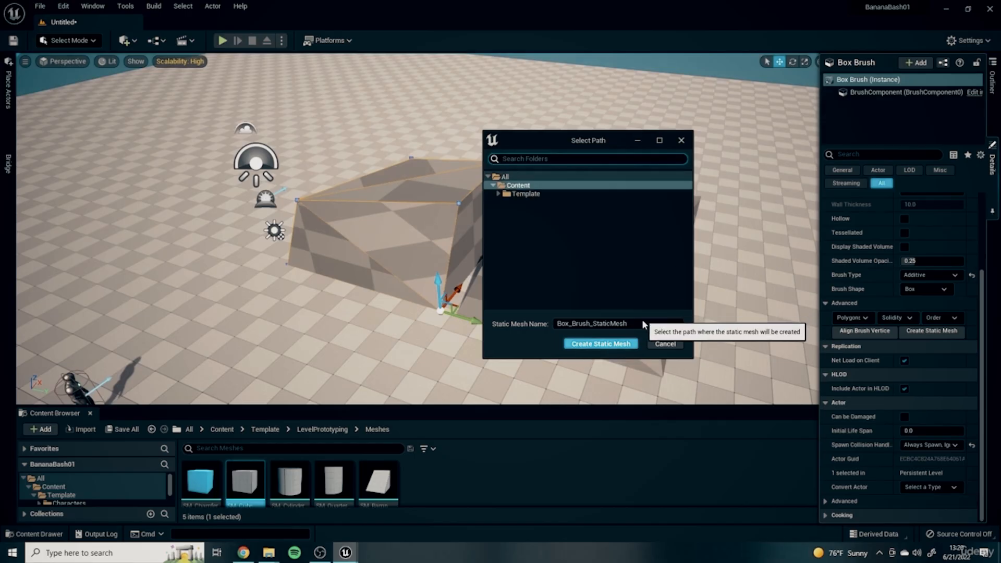
pyautogui.click(620, 324)
pyautogui.write('BSP_Shape')
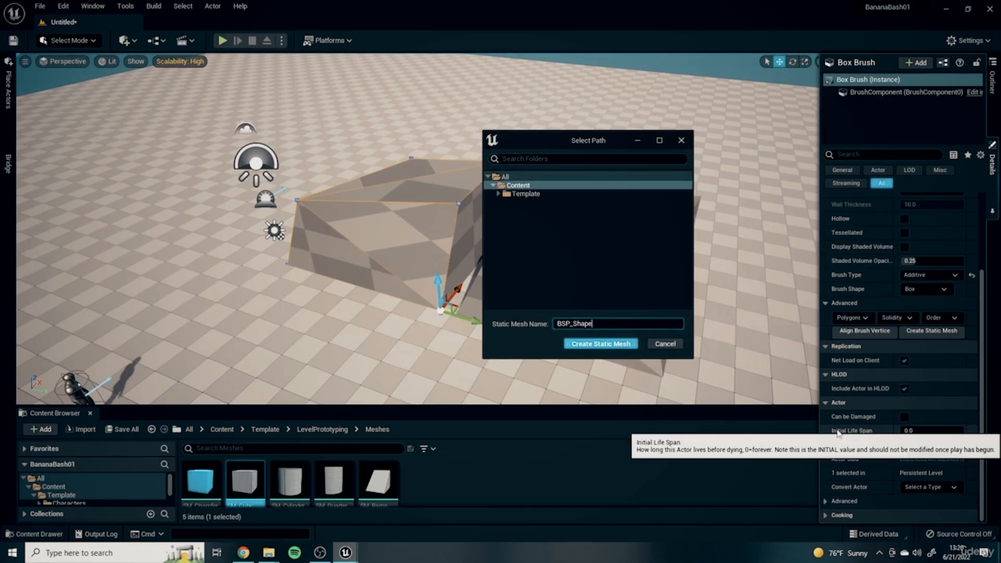
pyautogui.write('01')
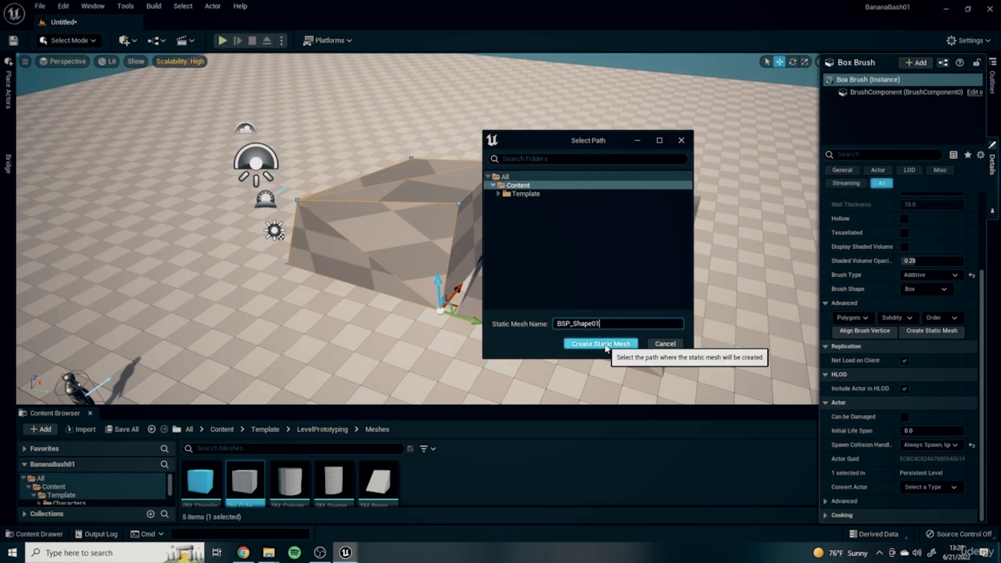
pyautogui.click(601, 343)
# - Check the converted mesh in Brush Editing mode for editable vertices, and return to Select mode
pyautogui.keyDown('alt'); pyautogui.moveTo(492, 259); pyautogui.dragTo(511, 281); pyautogui.keyUp('alt')
pyautogui.click(67, 41)
pyautogui.click(67, 124)
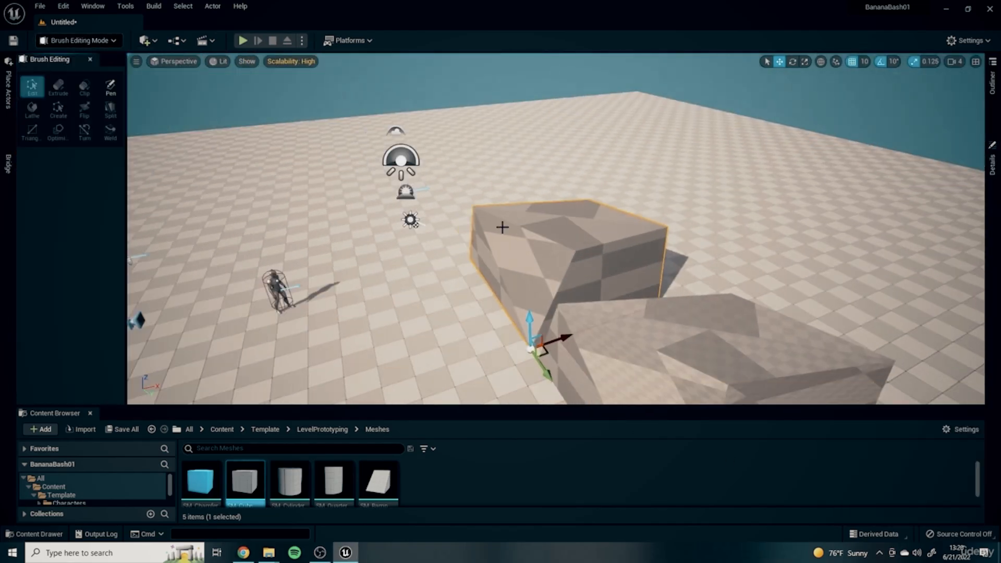
pyautogui.click(97, 41)
pyautogui.click(73, 63)
# - Frame the converted mesh in the viewport and show the project's Content folder
pyautogui.keyDown('alt'); pyautogui.moveTo(436, 277); pyautogui.dragTo(202, 341); pyautogui.keyUp('alt')
pyautogui.press('f')
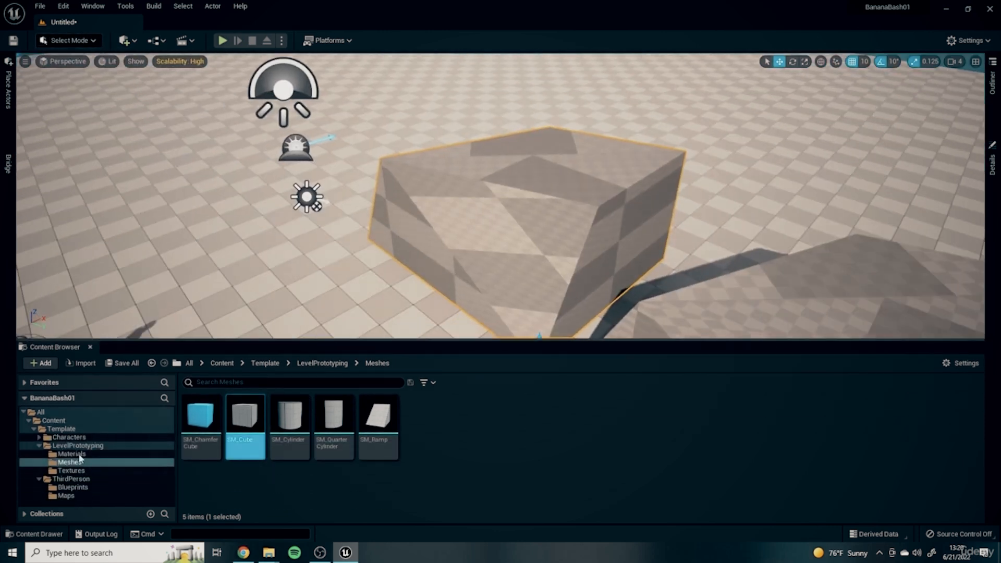
pyautogui.click(51, 421)
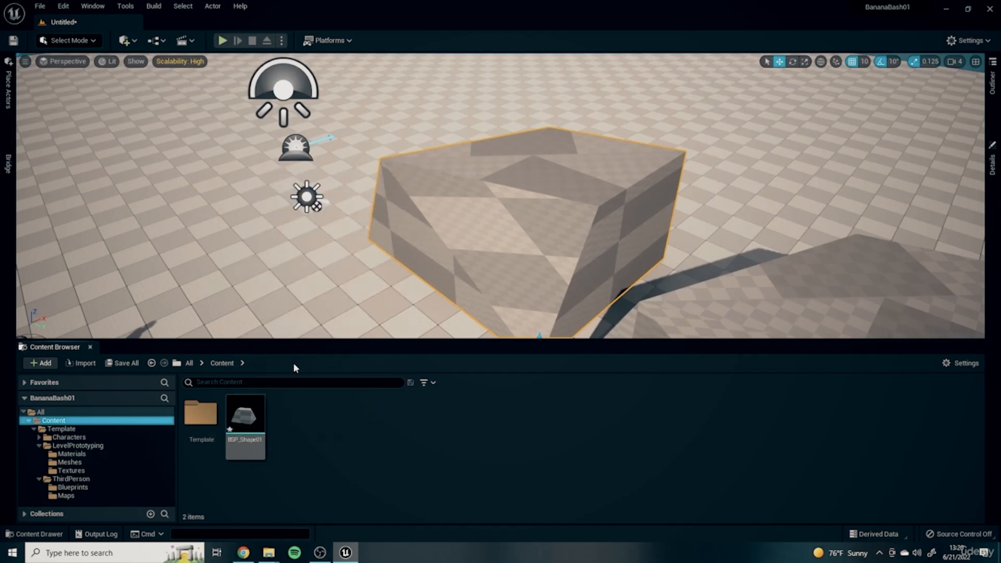
# - Convert the second deformed brush into a static mesh named BSP_Shape02 in the Content folder and select the new asset
pyautogui.moveTo(270, 283); pyautogui.dragTo(302, 305, button='right')
pyautogui.click(748, 158)
pyautogui.moveTo(775, 293); pyautogui.dragTo(810, 267, button='right')
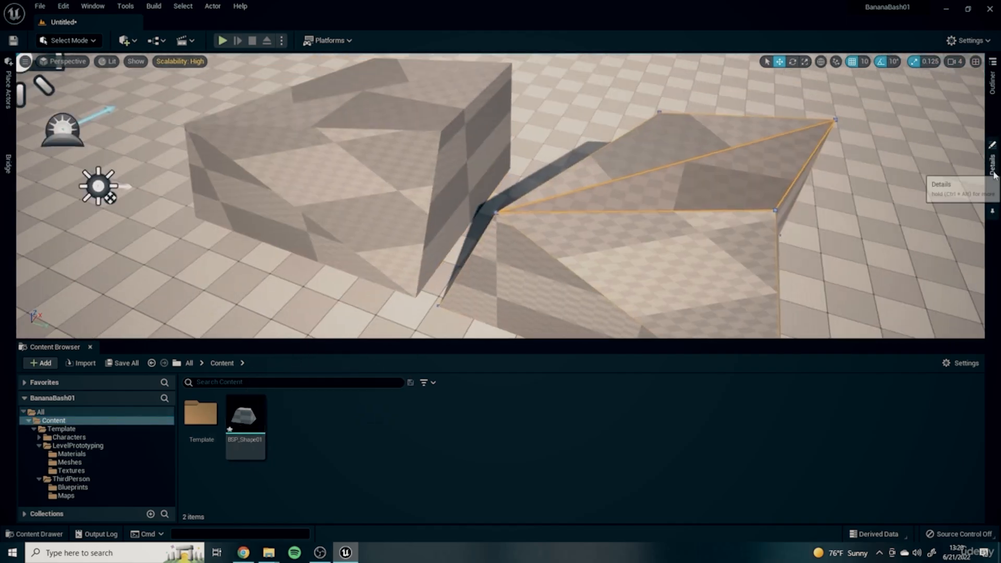
pyautogui.click(993, 166)
pyautogui.scroll(-3, 907, 485)
pyautogui.scroll(-5, 900, 457)
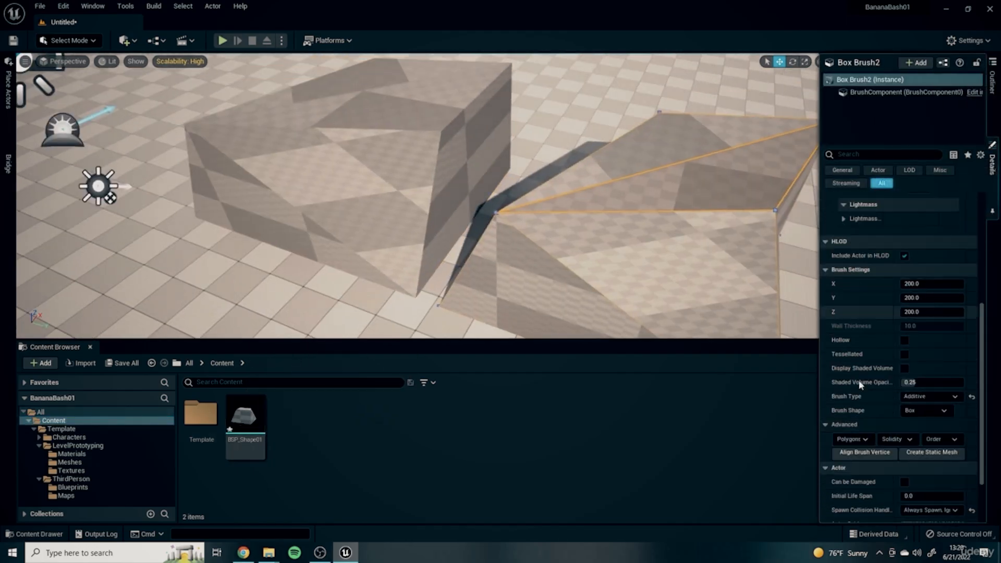
pyautogui.click(932, 452)
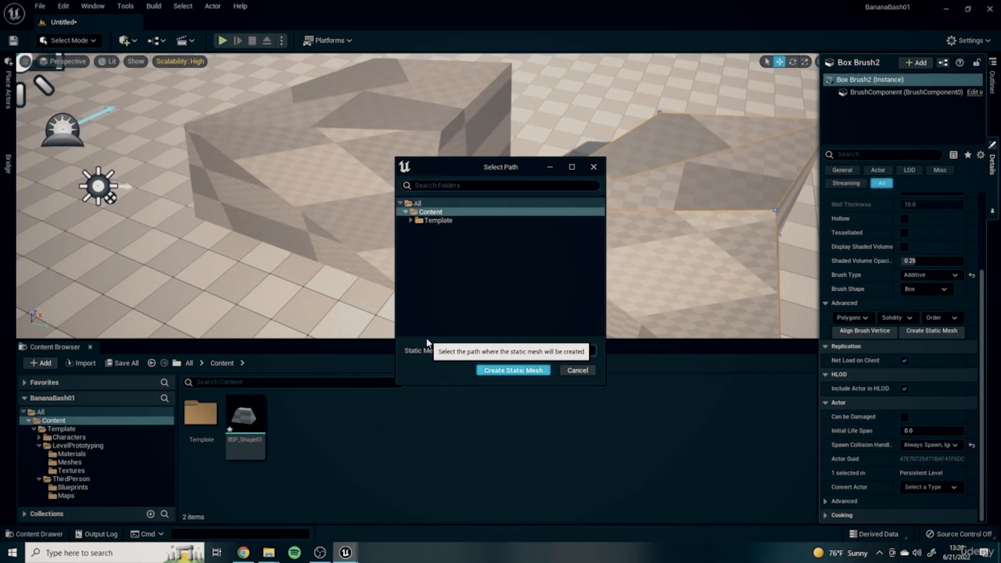
pyautogui.click(513, 370)
pyautogui.click(289, 419)
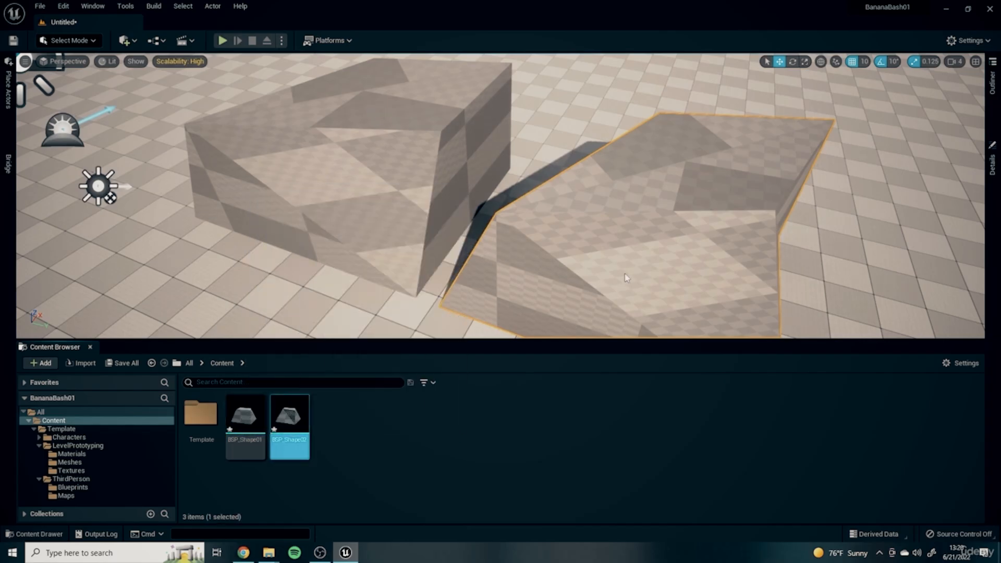
# - Assign the MI_Solid_Blue material to the BSP_Shape01 static mesh and close its editor
pyautogui.scroll(-10, 573, 170)
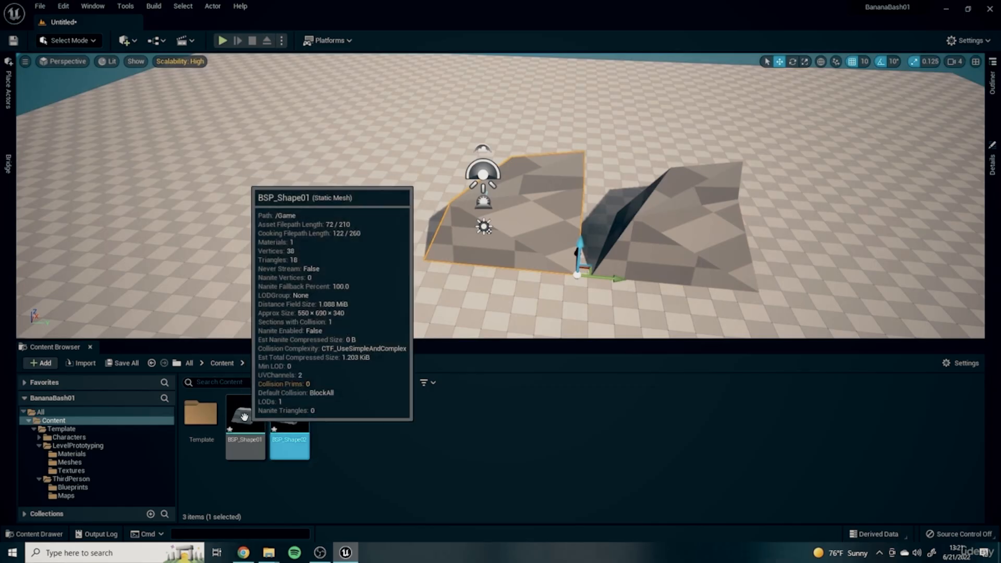
pyautogui.doubleClick(244, 417)
pyautogui.click(918, 122)
pyautogui.scroll(-5, 914, 302)
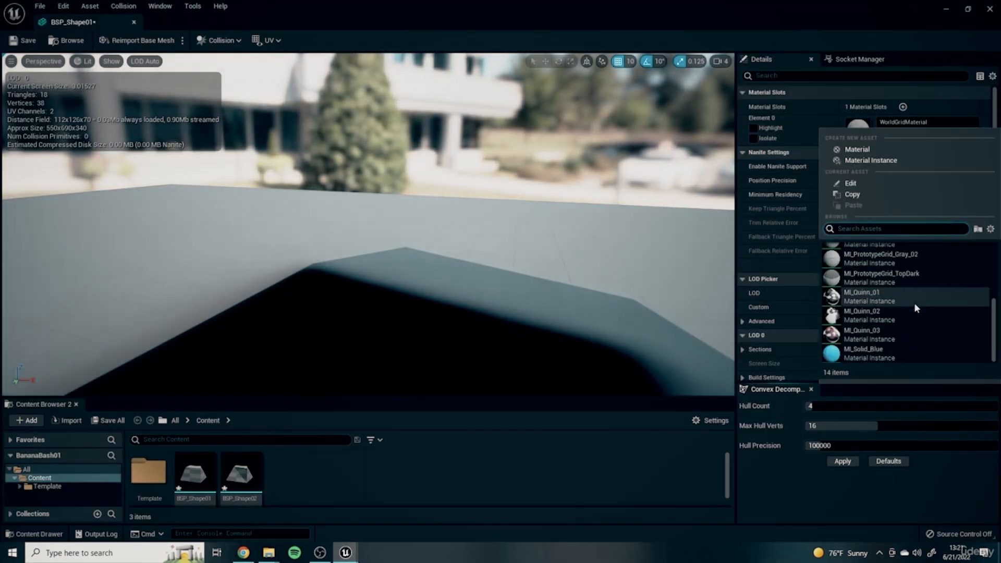
pyautogui.click(877, 358)
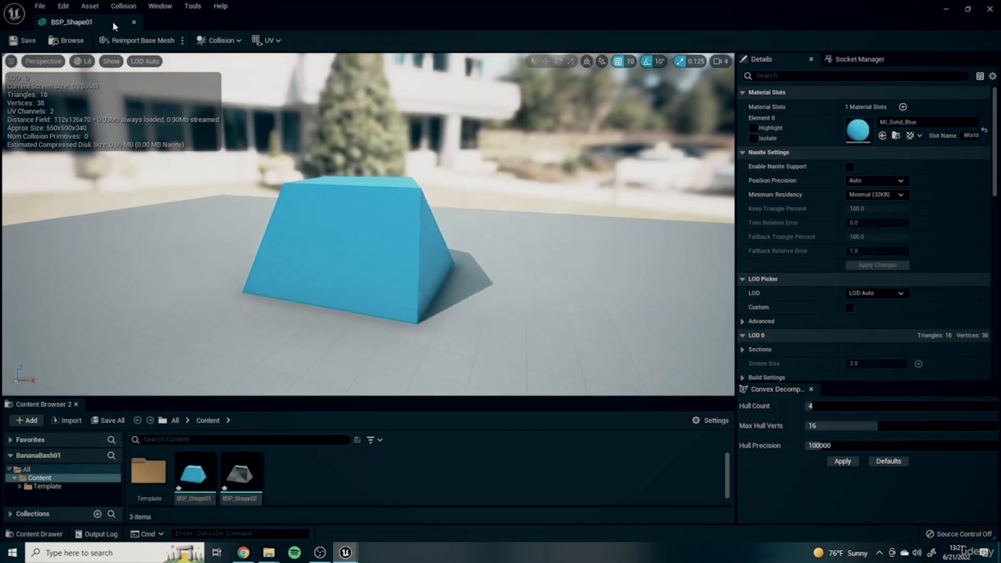
pyautogui.click(134, 22)
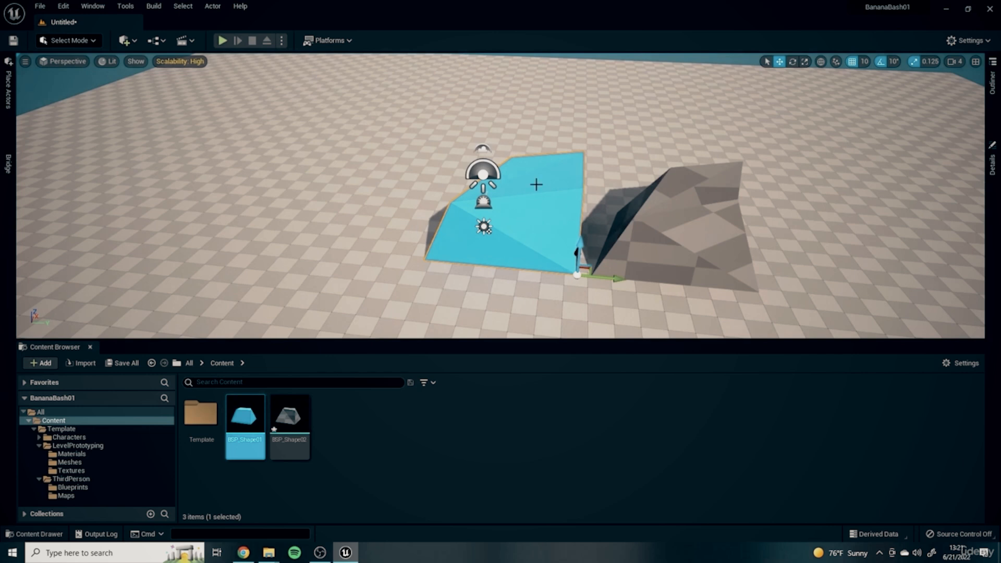
# - Delete the gray BSP_Shape02 mesh from the level and select the blue mesh
pyautogui.click(727, 200)
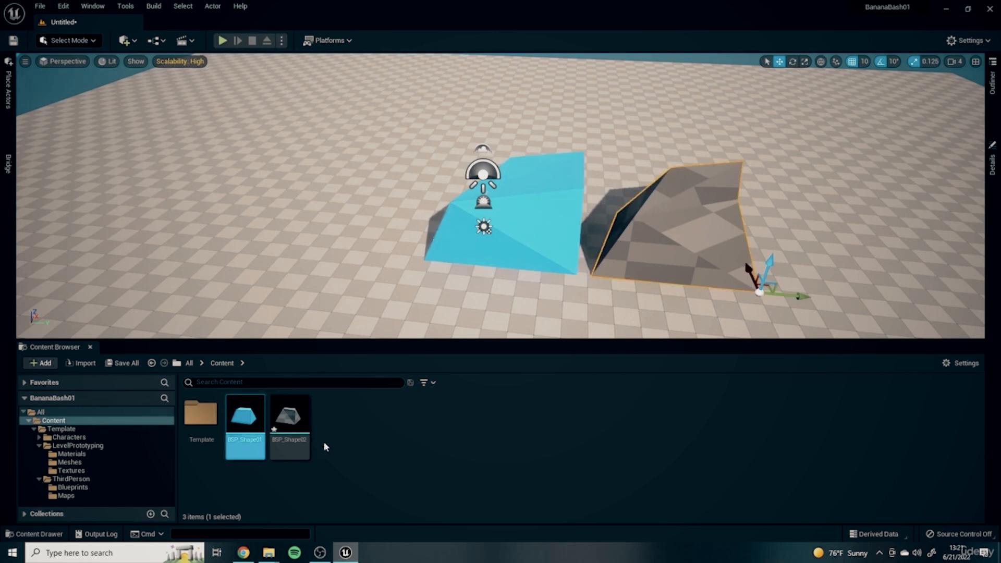
pyautogui.moveTo(578, 308); pyautogui.dragTo(571, 308, button='right')
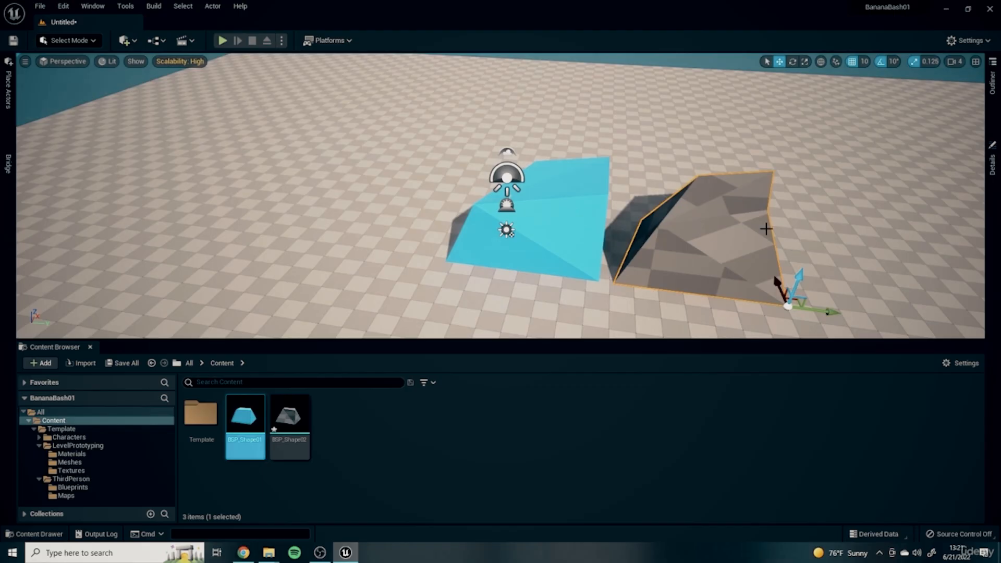
pyautogui.moveTo(734, 226); pyautogui.dragTo(761, 254, button='right')
pyautogui.moveTo(630, 273); pyautogui.dragTo(319, 179, button='right')
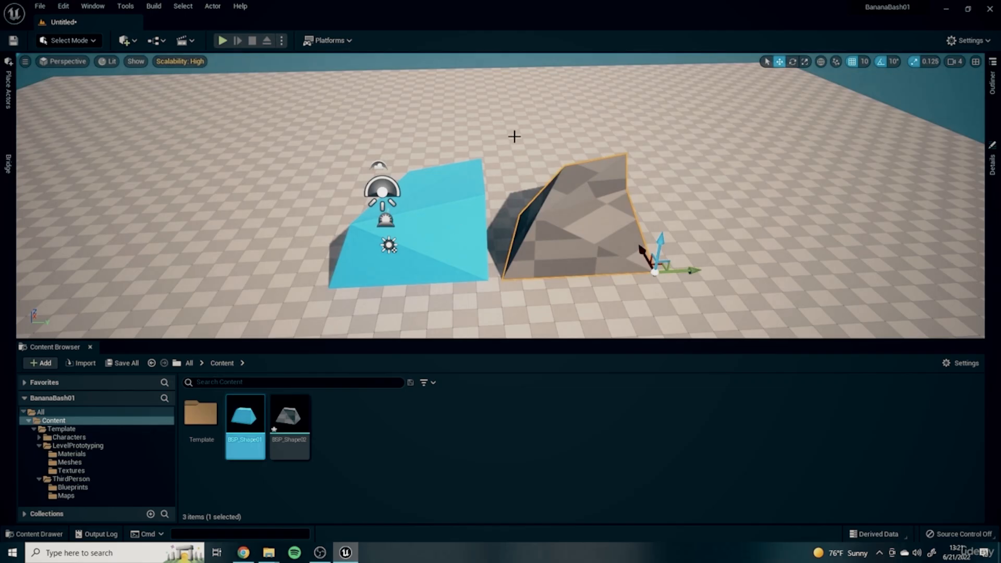
pyautogui.press('Delete')
pyautogui.click(474, 222)
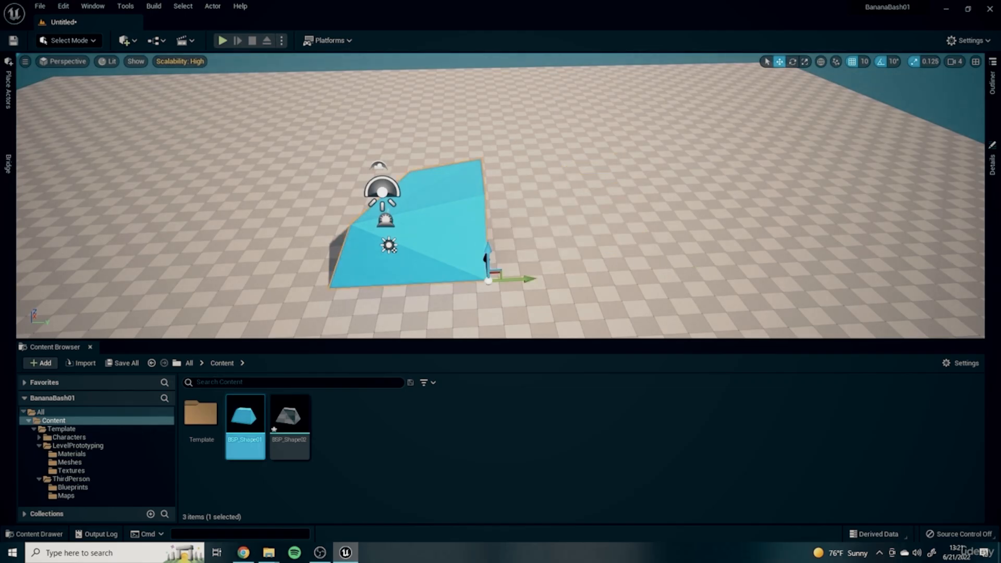
pyautogui.hotkey('alt', 'Tab')
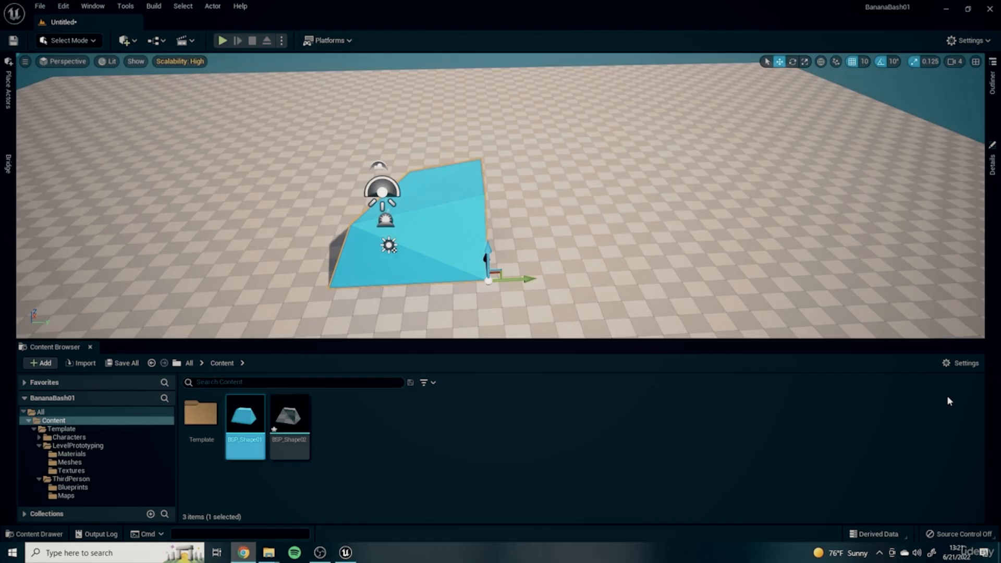
pyautogui.moveTo(621, 257); pyautogui.dragTo(518, 263, button='right')
pyautogui.press('d')
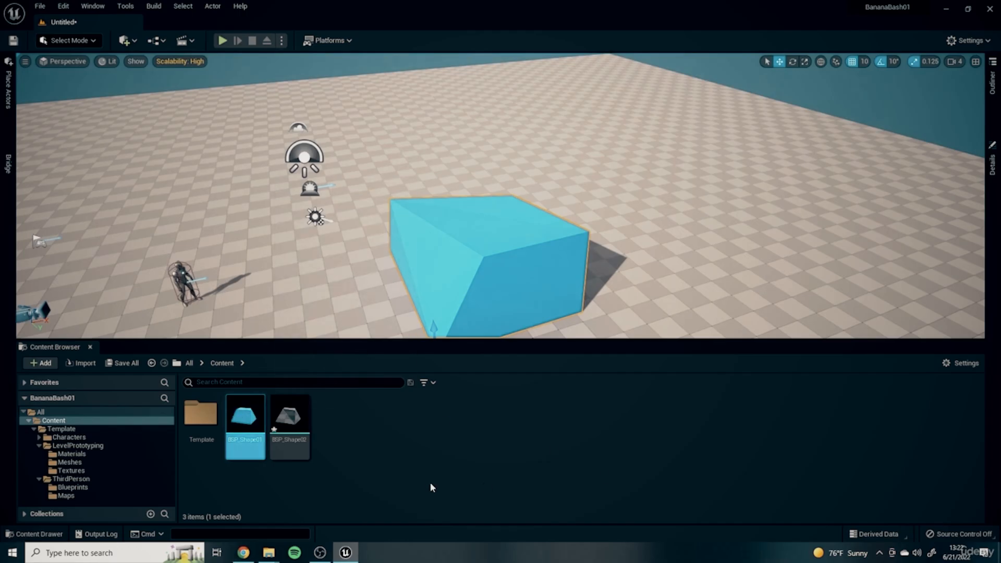
# - Place a Linear Stair geometry brush on the floor against the side of the blue mesh
pyautogui.moveTo(570, 148); pyautogui.dragTo(561, 169, button='right')
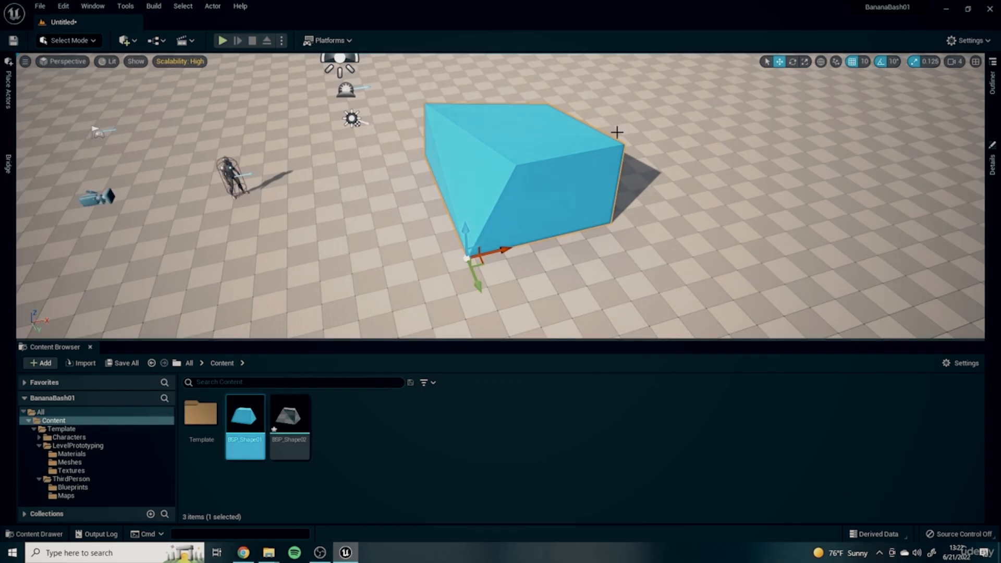
pyautogui.moveTo(548, 247); pyautogui.dragTo(411, 290, button='right')
pyautogui.click(8, 105)
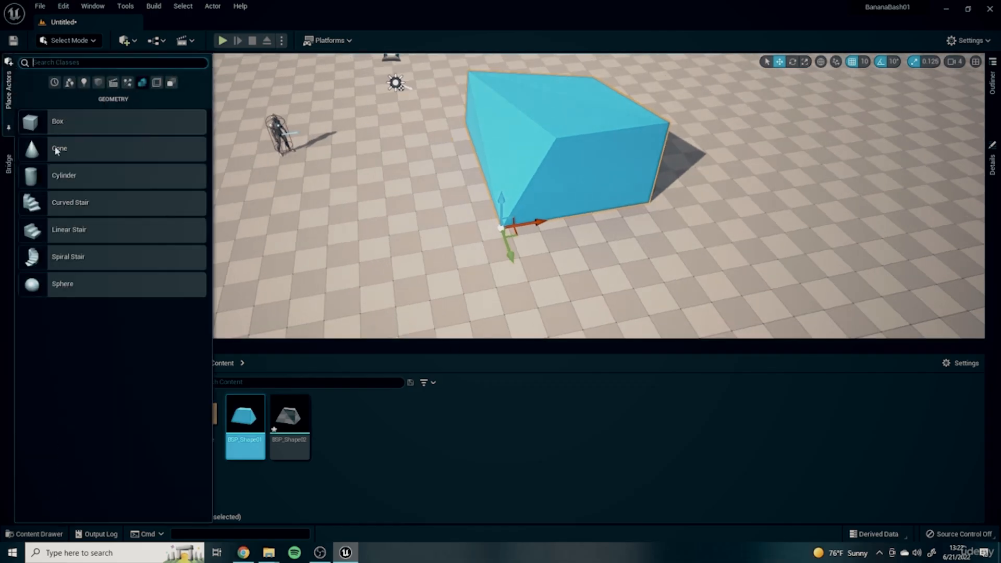
pyautogui.moveTo(58, 231); pyautogui.dragTo(504, 206)
pyautogui.scroll(3, 483, 195)
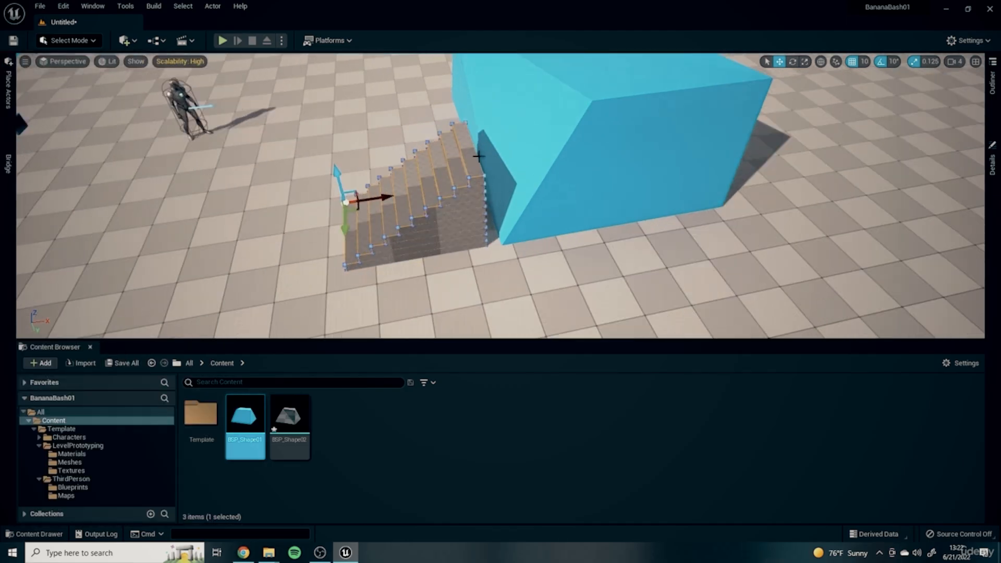
pyautogui.moveTo(490, 240); pyautogui.dragTo(586, 244, button='right')
pyautogui.moveTo(454, 204); pyautogui.dragTo(425, 135)
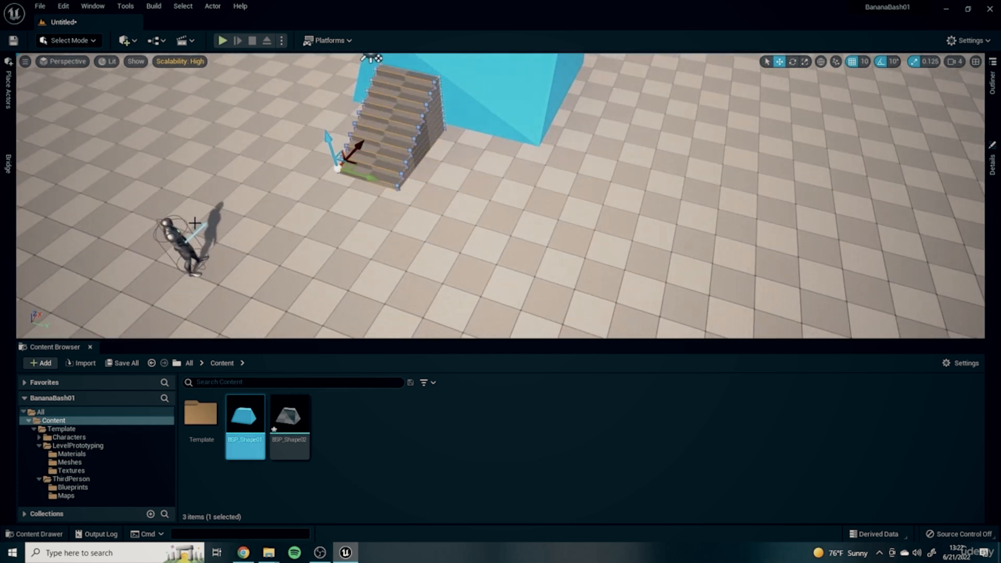
# - Play-test the level by running the character up the stair brush onto the blue mesh, and end the play session
pyautogui.click(222, 40)
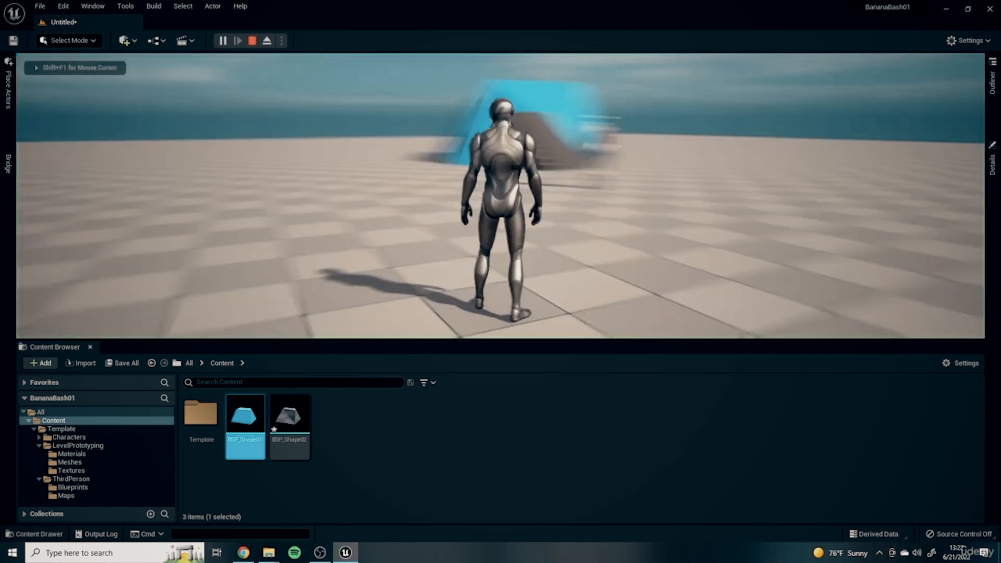
pyautogui.press('w')
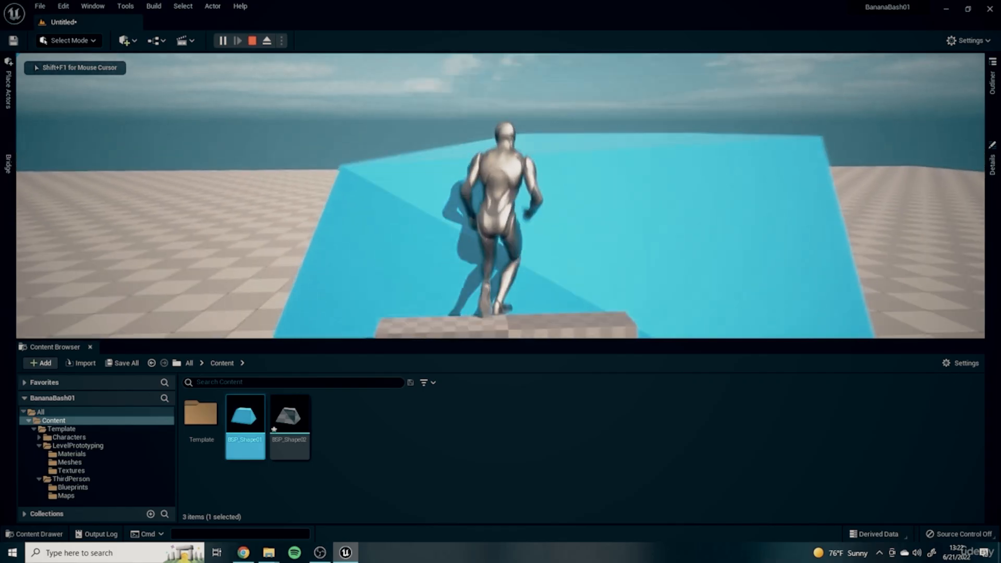
pyautogui.press('s')
pyautogui.press('d')
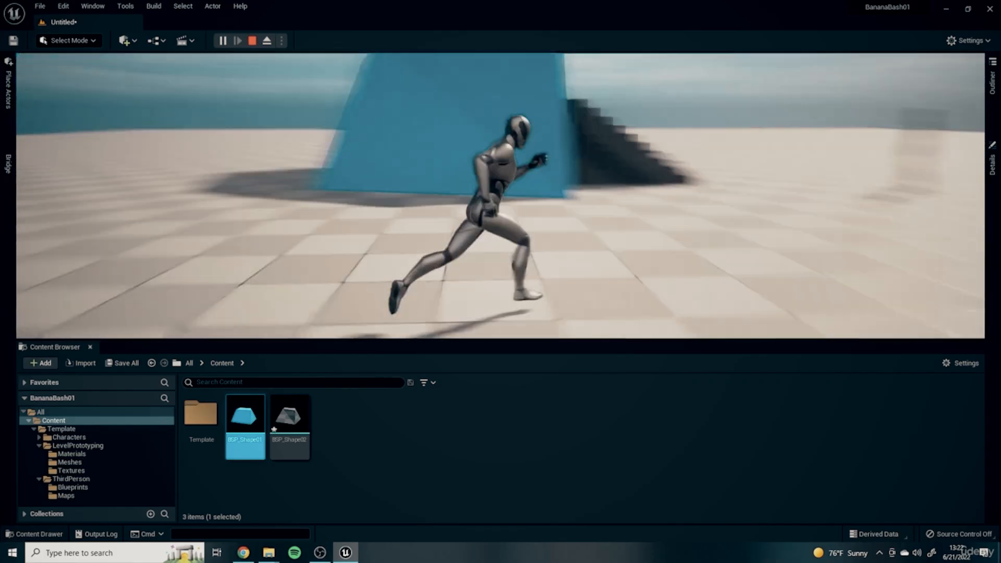
pyautogui.press('w')
pyautogui.press('space')
pyautogui.press('d')
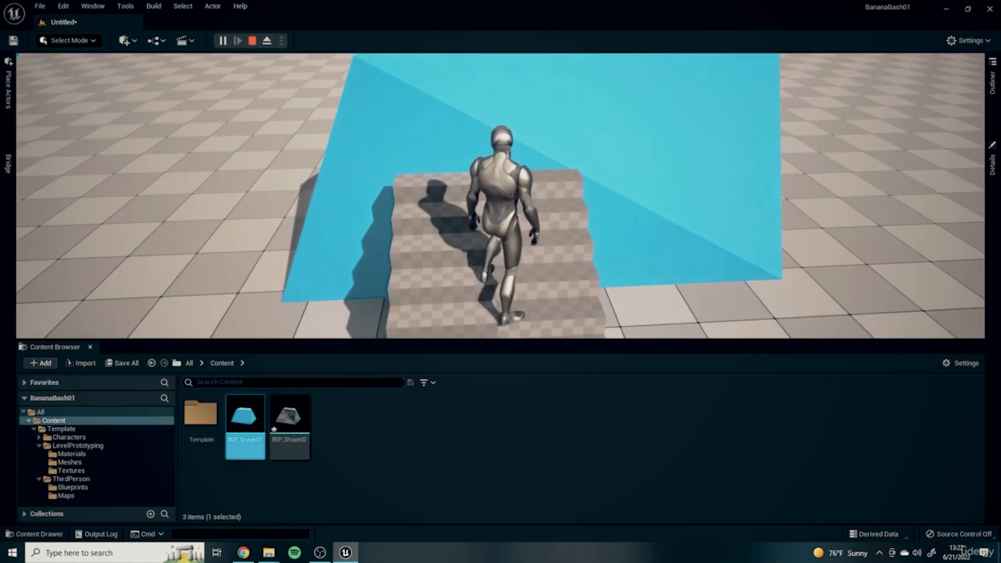
pyautogui.press('Escape')
pyautogui.moveTo(500, 209); pyautogui.dragTo(446, 239, button='right')
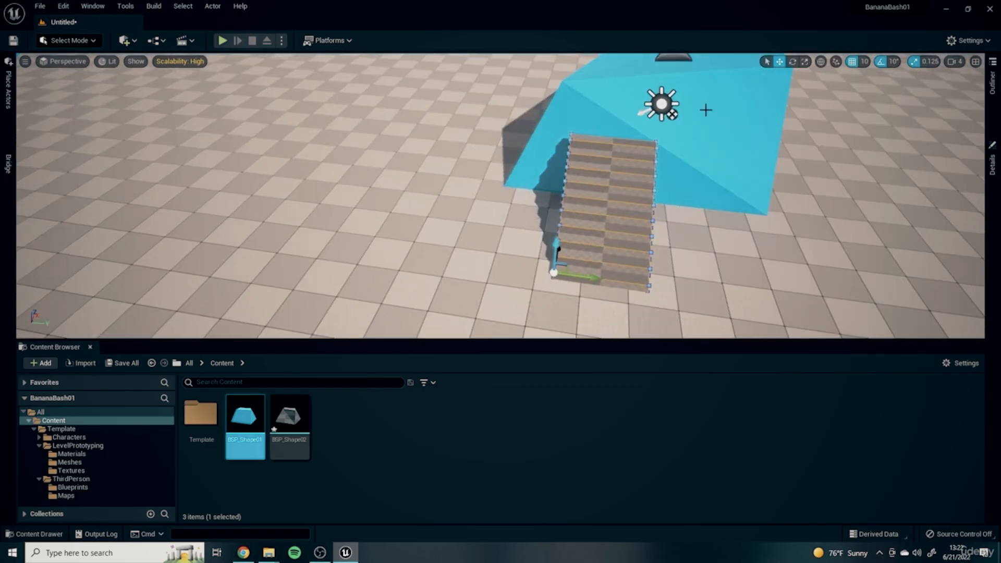
pyautogui.moveTo(547, 134); pyautogui.dragTo(514, 149, button='right')
pyautogui.press('d')
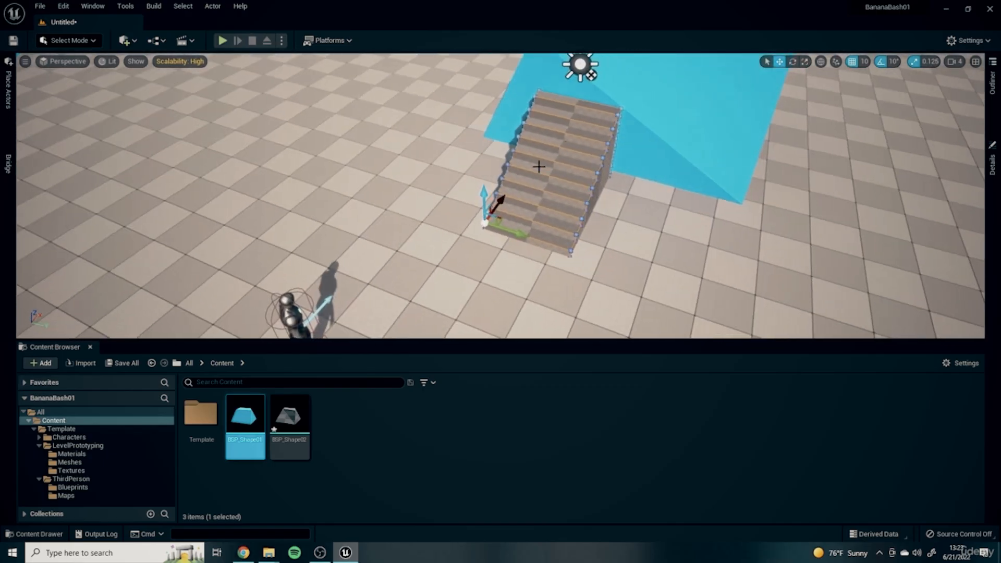
pyautogui.moveTo(615, 199); pyautogui.dragTo(340, 170, button='right')
pyautogui.press('d')
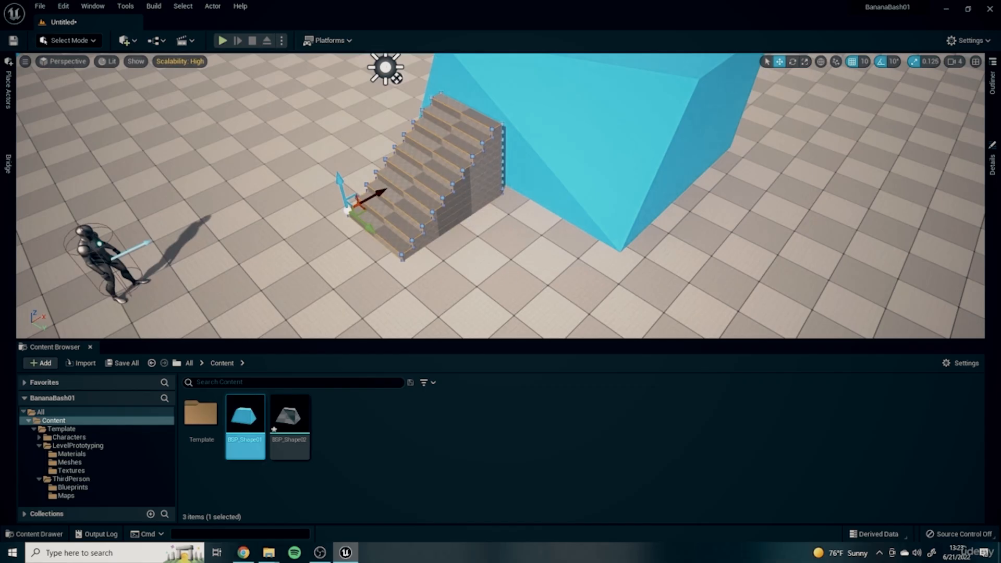
pyautogui.scroll(-5, 635, 193)
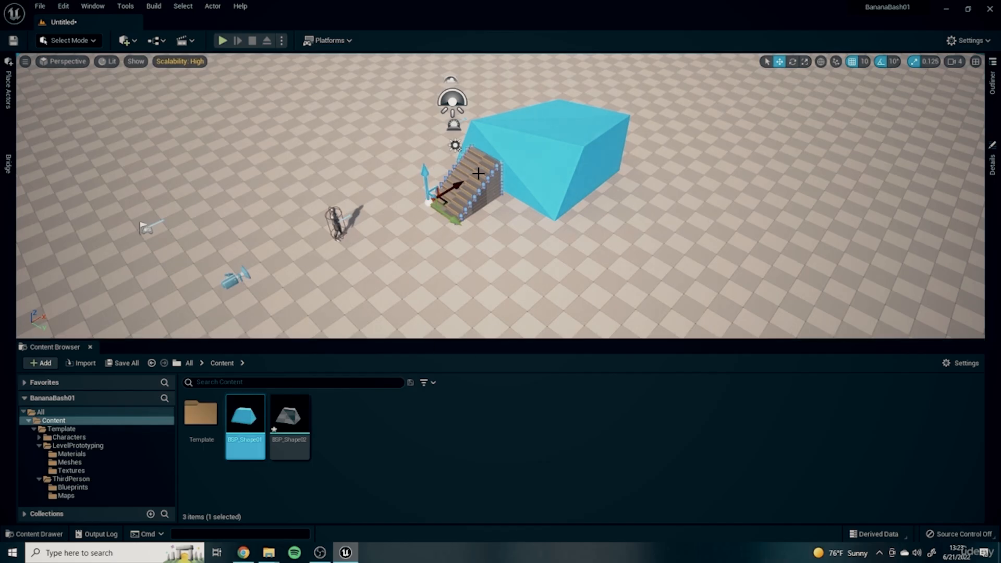
# - Enlarge the viewport area and delete the blue mesh and the stair brush from the level
pyautogui.moveTo(451, 341); pyautogui.dragTo(451, 388)
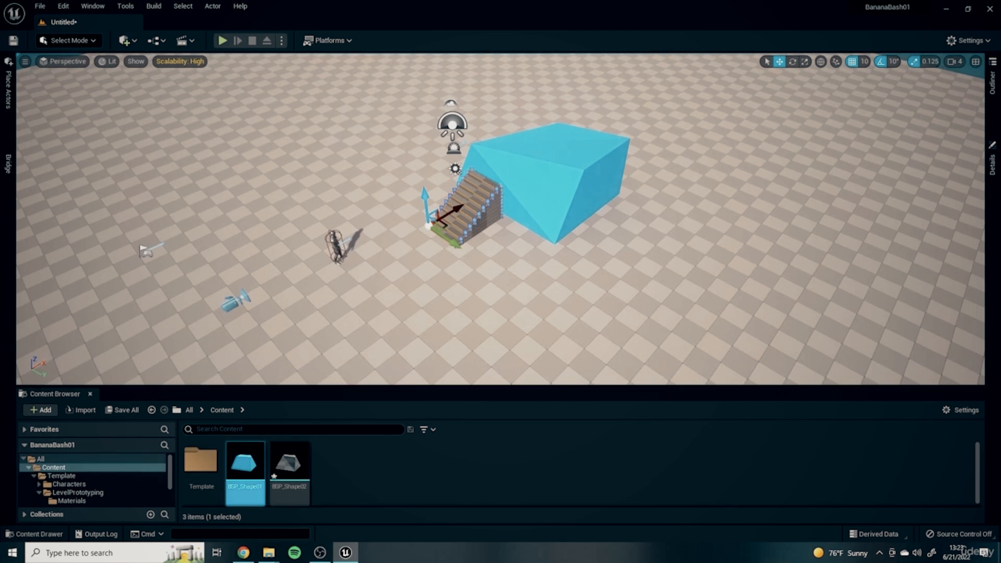
pyautogui.moveTo(792, 296); pyautogui.dragTo(771, 271, button='right')
pyautogui.click(630, 249)
pyautogui.moveTo(630, 249); pyautogui.dragTo(687, 271, button='right')
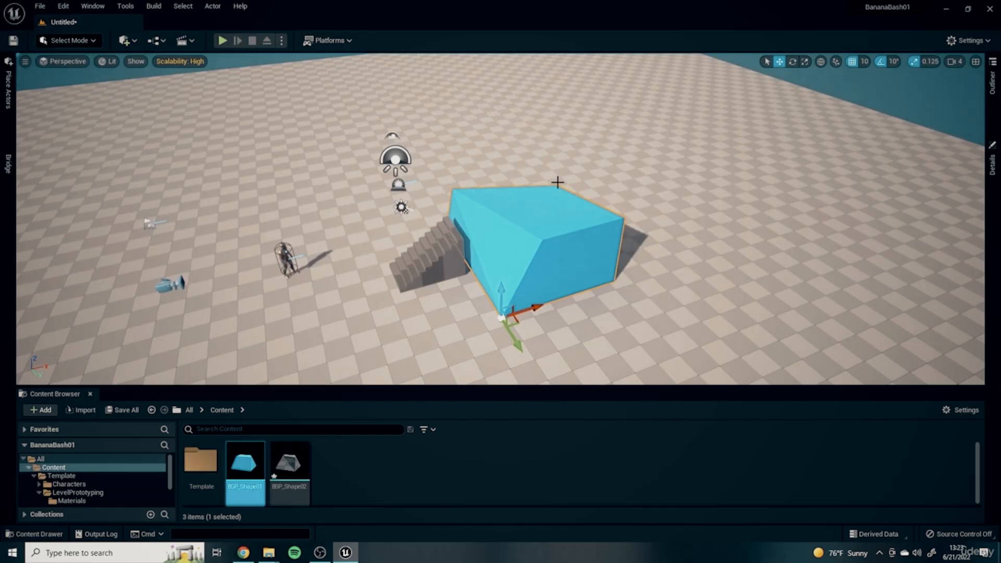
pyautogui.press('Delete')
pyautogui.click(470, 259)
pyautogui.press('Delete')
# - Delete the BSP_Shape02 and BSP_Shape01 static mesh assets from the Content folder, forcing the deletion of BSP_Shape02
pyautogui.moveTo(608, 303); pyautogui.dragTo(604, 290, button='right')
pyautogui.moveTo(399, 392); pyautogui.dragTo(399, 312)
pyautogui.click(290, 391)
pyautogui.press('Delete')
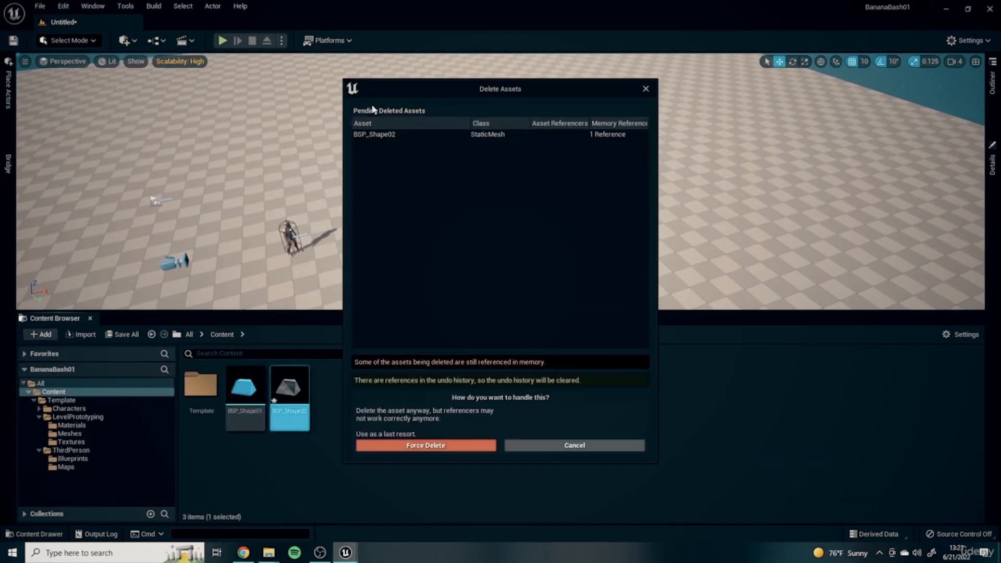
pyautogui.click(437, 444)
pyautogui.press('Delete')
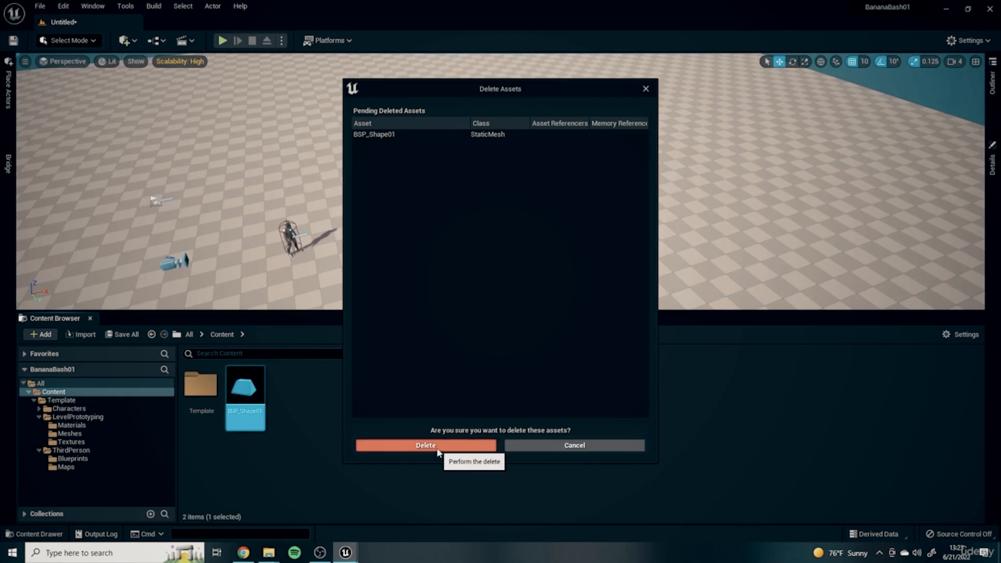
pyautogui.click(424, 445)
pyautogui.moveTo(399, 309); pyautogui.dragTo(399, 373)
pyautogui.moveTo(458, 285); pyautogui.dragTo(440, 213, button='right')
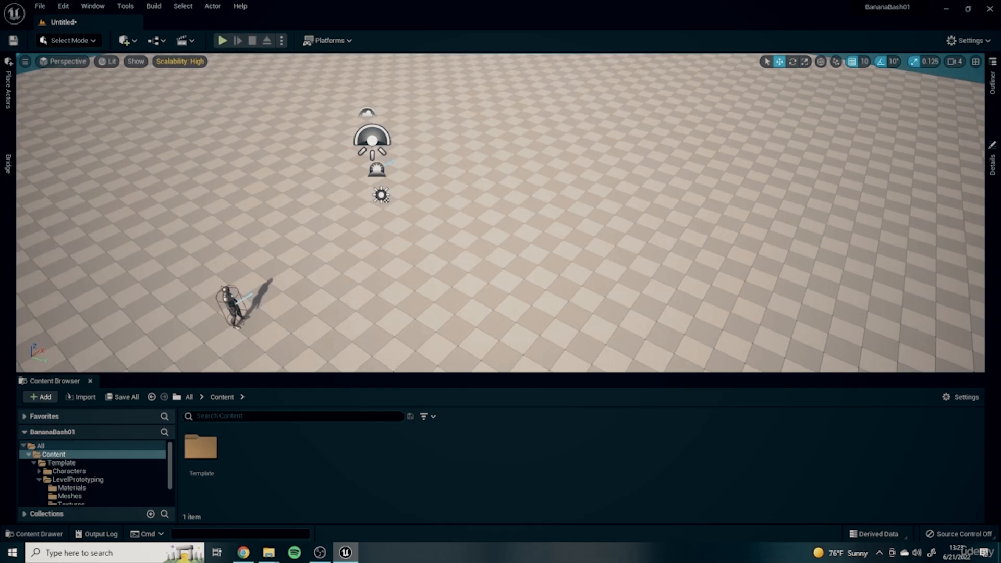
pyautogui.moveTo(274, 270); pyautogui.dragTo(512, 331, button='right')
pyautogui.moveTo(375, 374)
pyautogui.mouseDown()
pyautogui.moveTo(379, 408)
pyautogui.moveTo(374, 384)
pyautogui.mouseUp()
pyautogui.moveTo(417, 302); pyautogui.dragTo(695, 248, button='right')
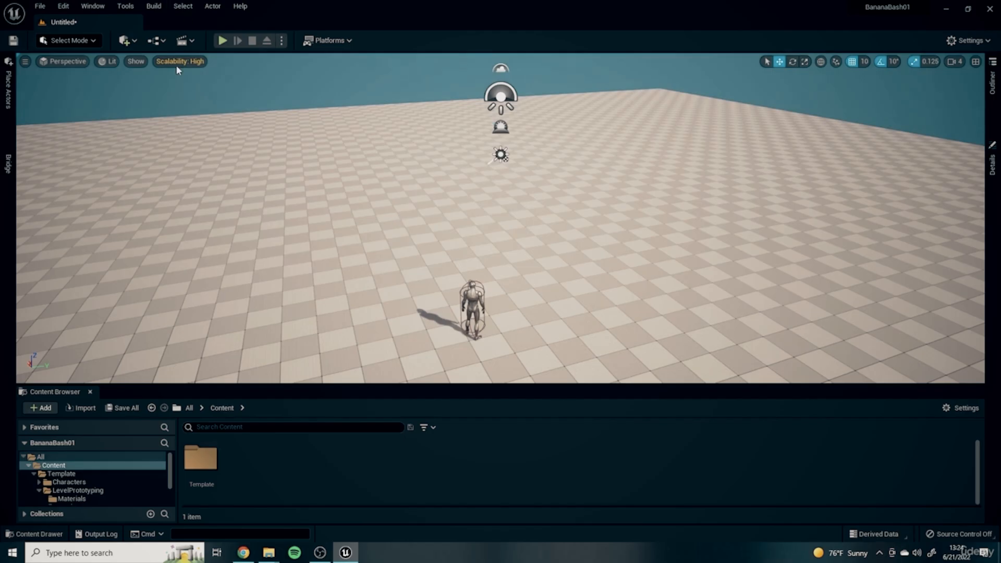
# - Open the project's plugin list and search it for "modeling"
pyautogui.click(63, 7)
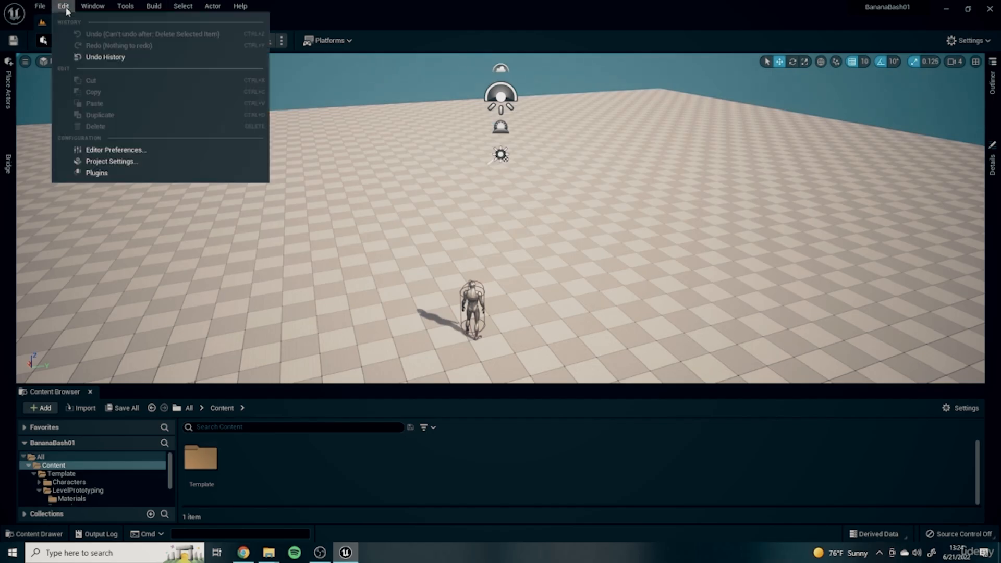
pyautogui.click(99, 175)
pyautogui.scroll(-10, 123, 239)
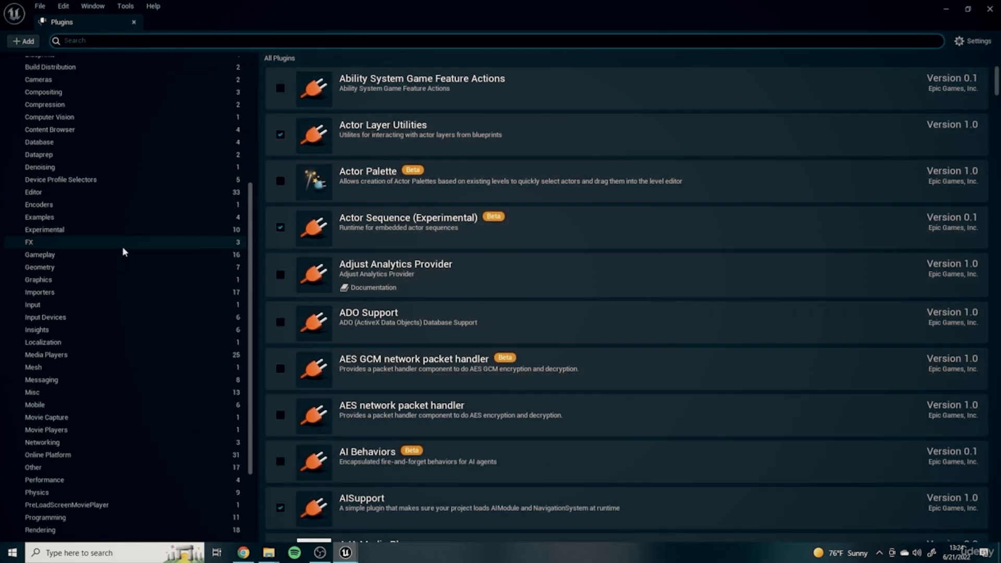
pyautogui.moveTo(255, 277); pyautogui.dragTo(279, 133)
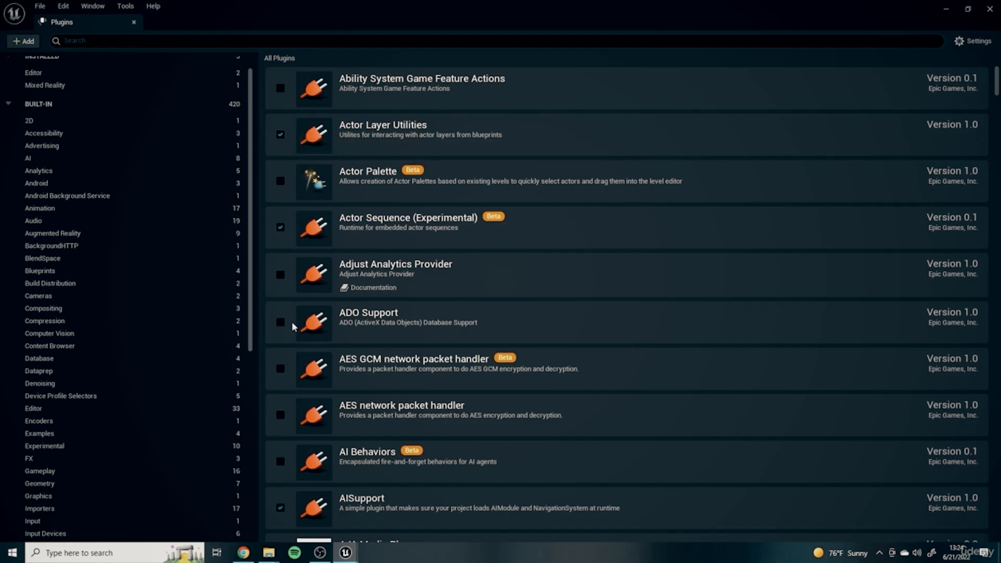
pyautogui.scroll(2, 72, 245)
pyautogui.click(102, 41)
pyautogui.write('modelin')
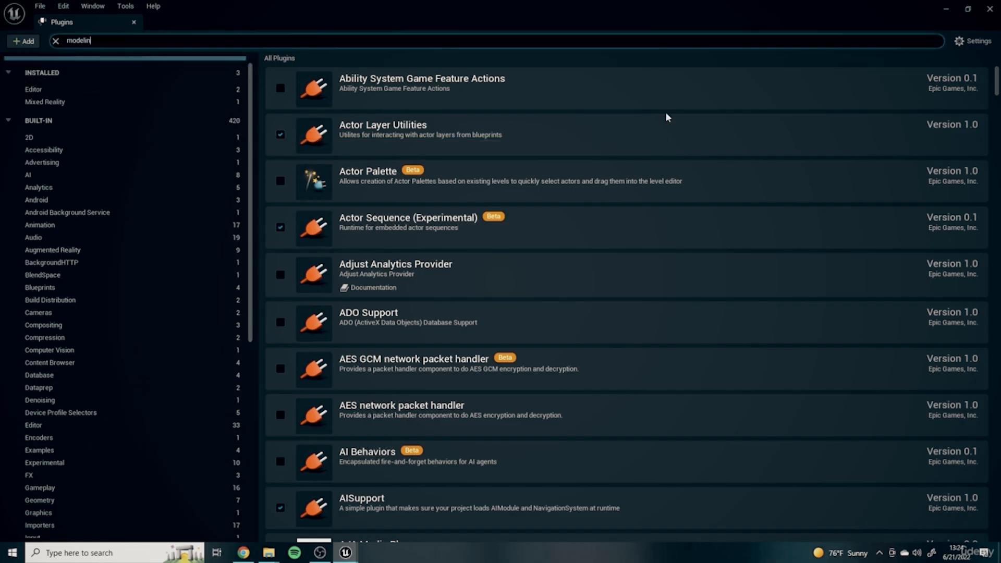
pyautogui.write('g')
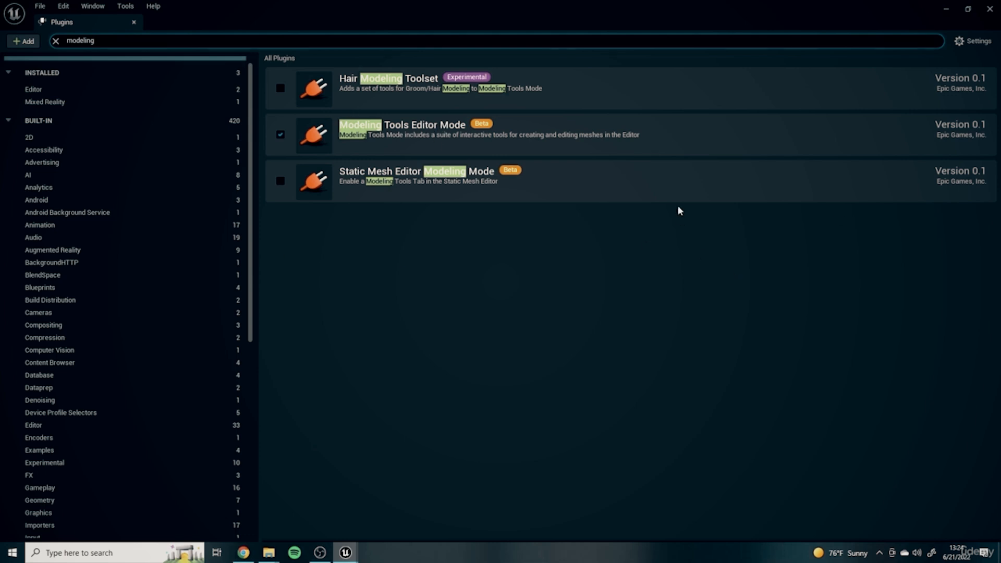
# - Enable the beta Static Mesh Editor Modeling Mode plugin alongside Modeling Tools Editor Mode
pyautogui.click(280, 134)
pyautogui.click(281, 181)
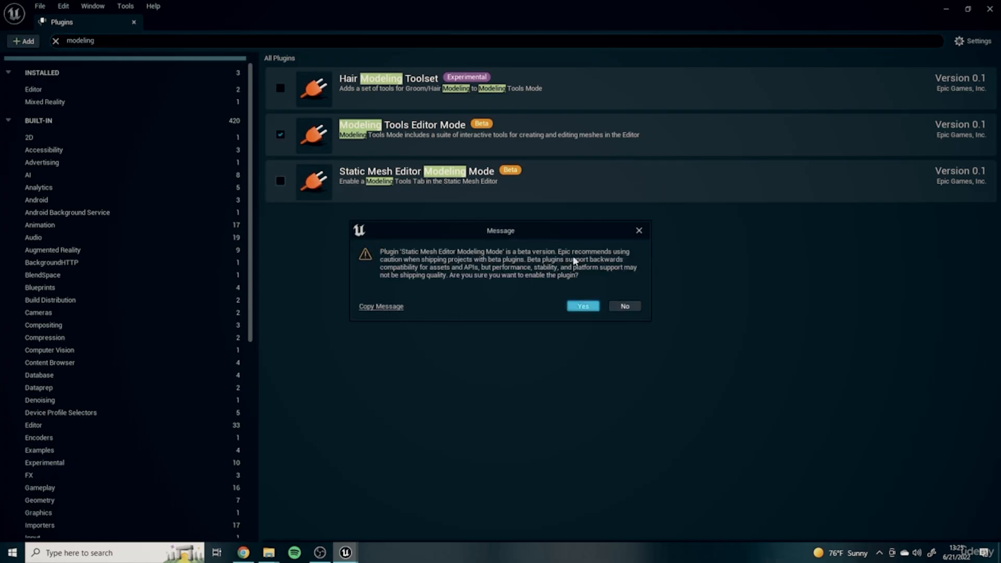
pyautogui.moveTo(519, 234); pyautogui.dragTo(569, 222)
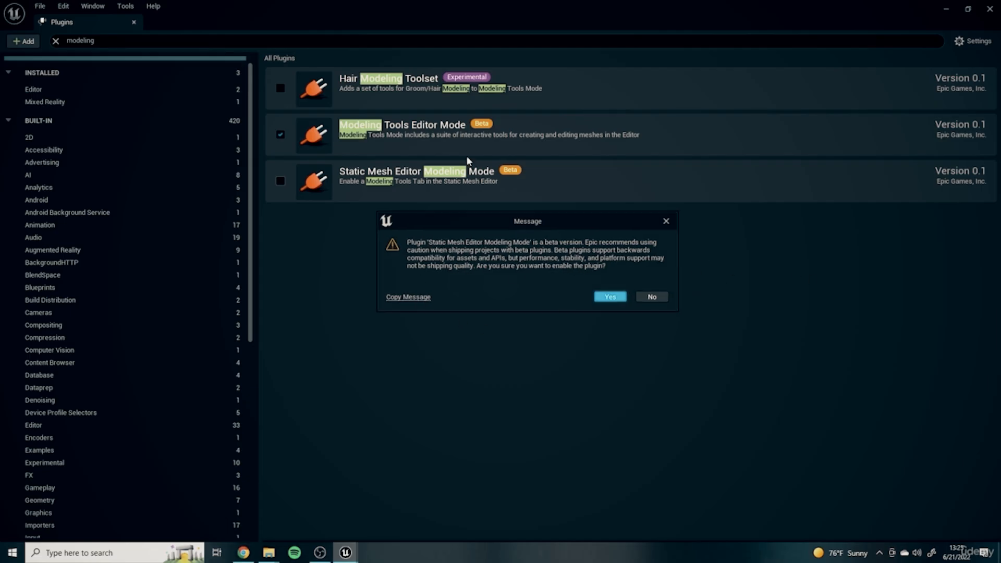
pyautogui.click(606, 297)
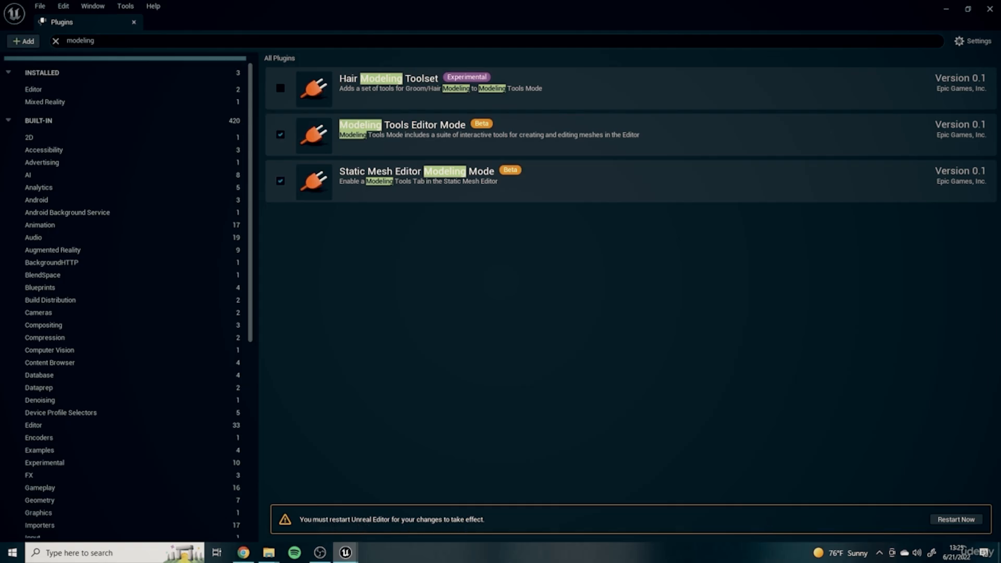
# - Restart the editor, saving the untitled level as TutorialTemple directly in the Content folder
pyautogui.click(956, 520)
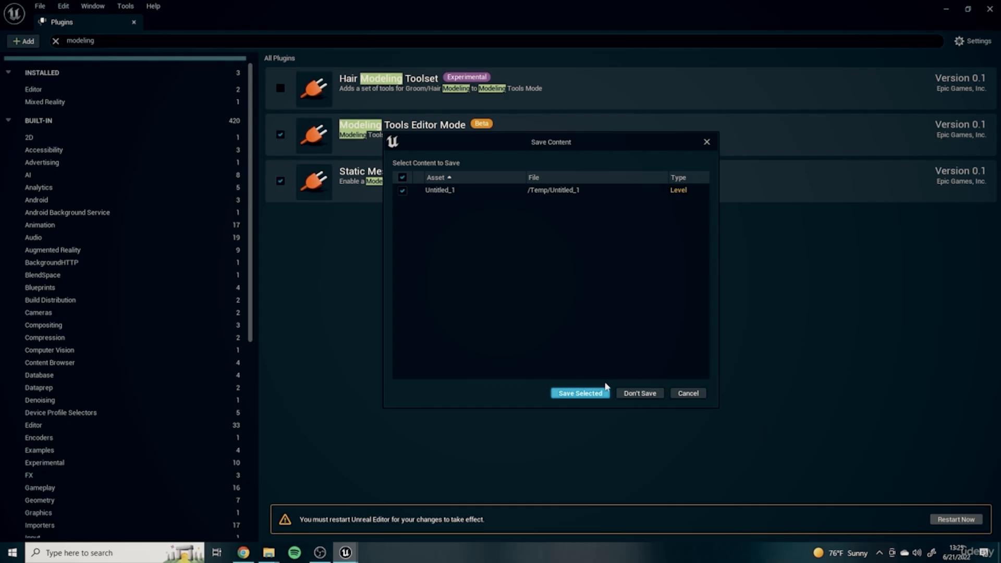
pyautogui.click(603, 392)
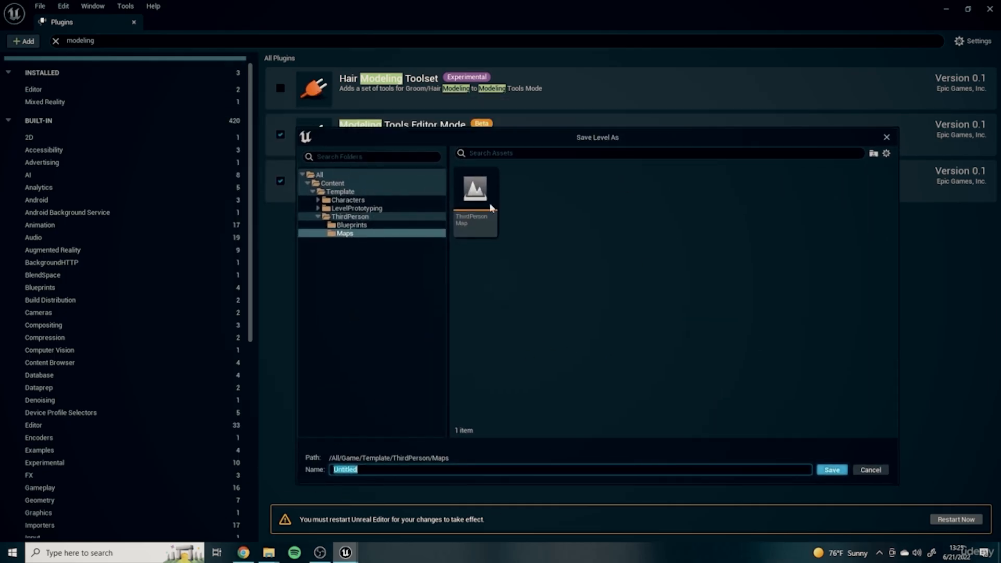
pyautogui.click(350, 217)
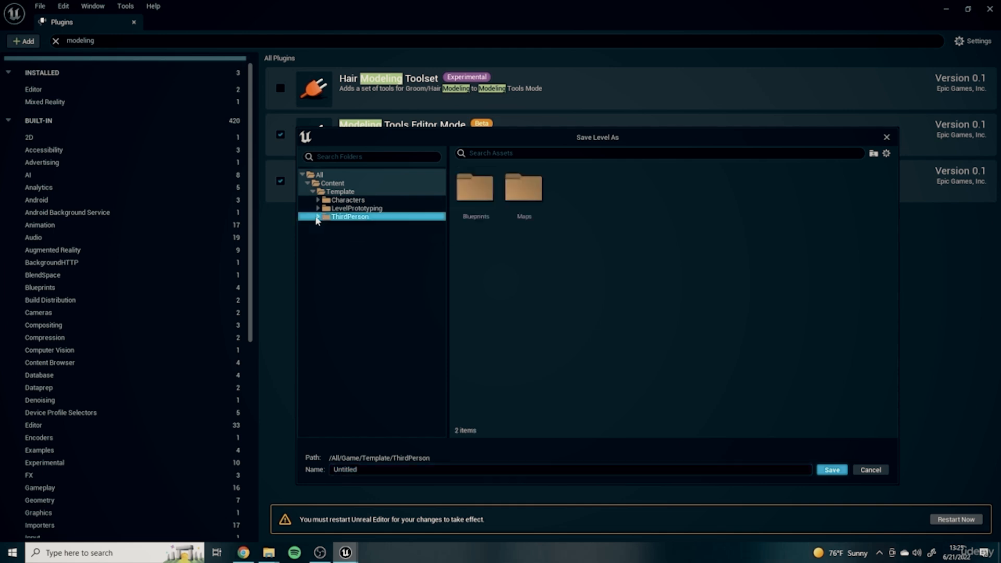
pyautogui.click(332, 183)
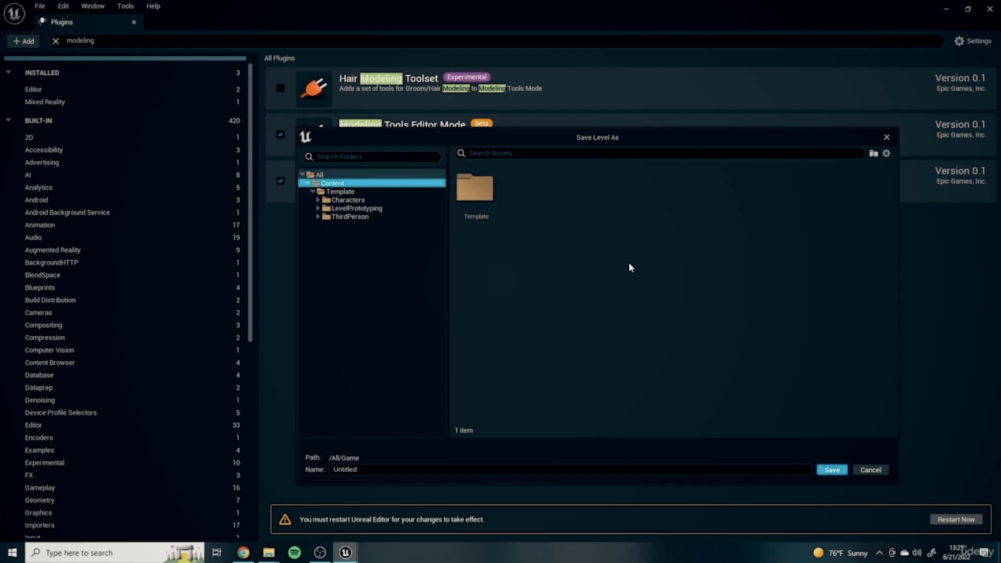
pyautogui.click(382, 468)
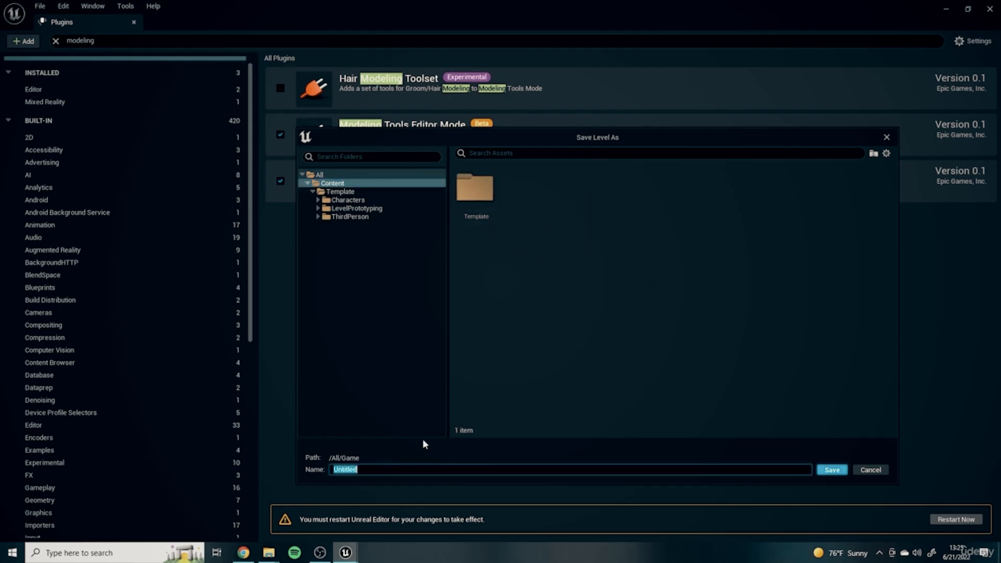
pyautogui.press('BackSpace')
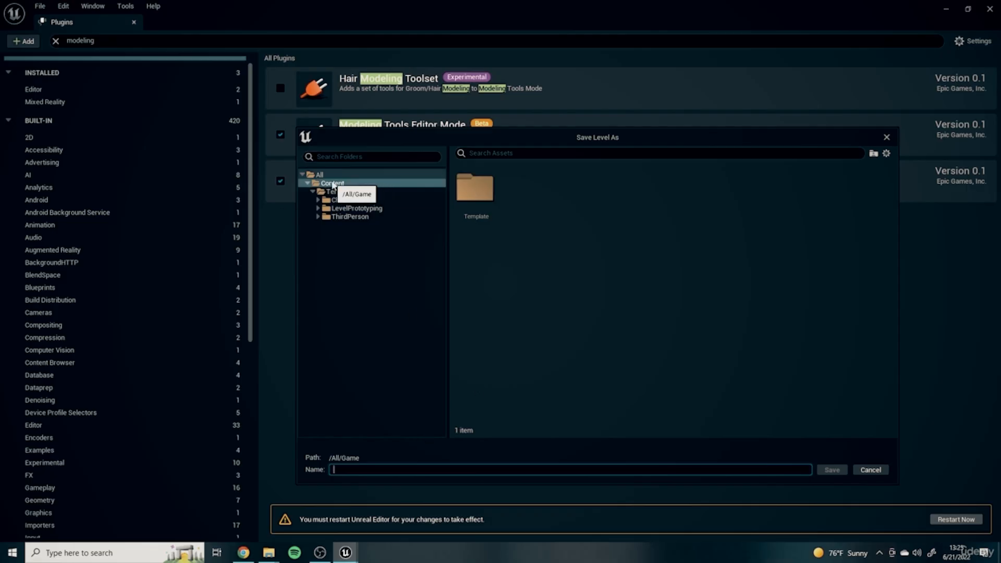
pyautogui.write('TutorialTemple')
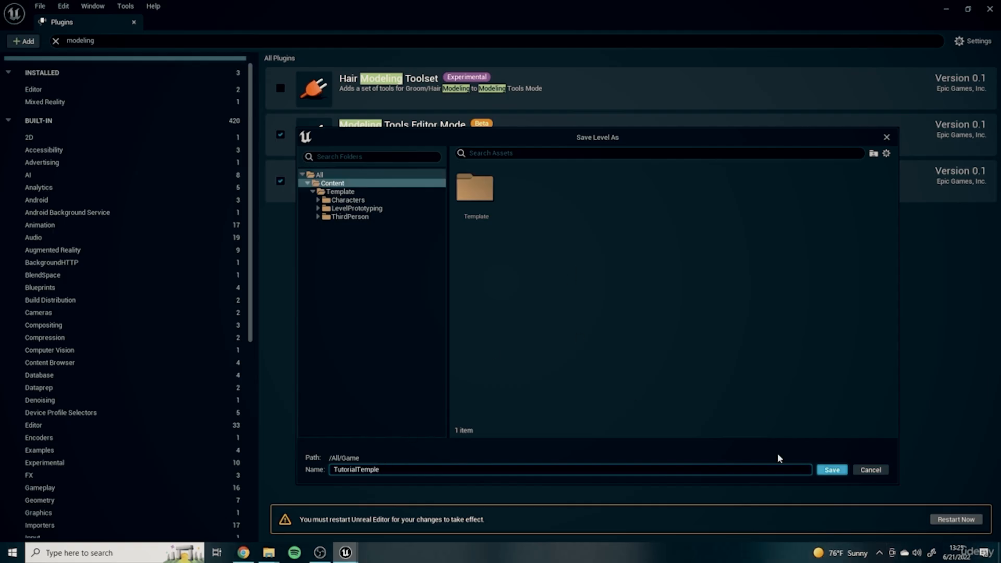
pyautogui.click(832, 470)
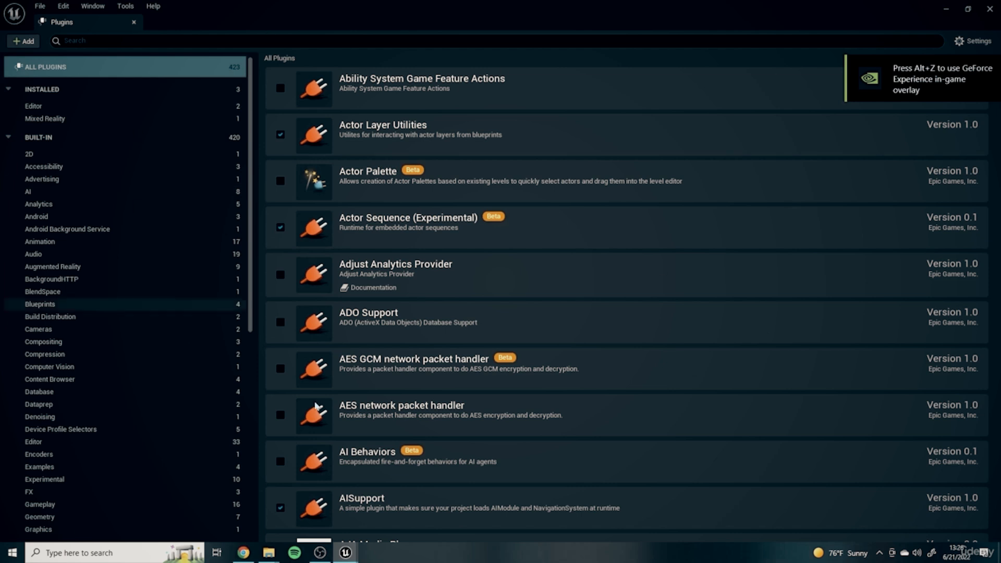
# - Close the plugin list and open the project's Maps & Modes settings
pyautogui.click(134, 22)
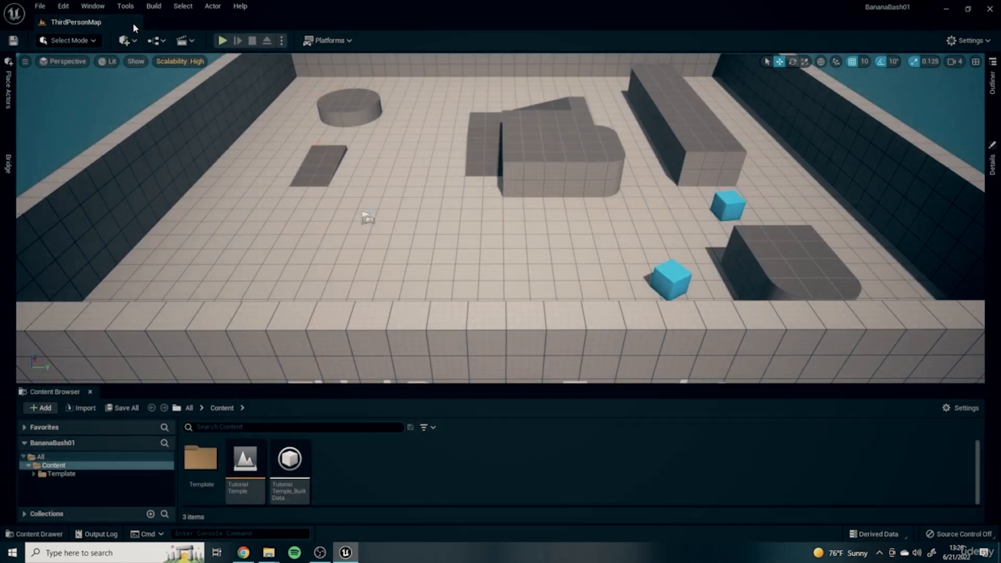
pyautogui.moveTo(642, 168); pyautogui.dragTo(645, 144, button='right')
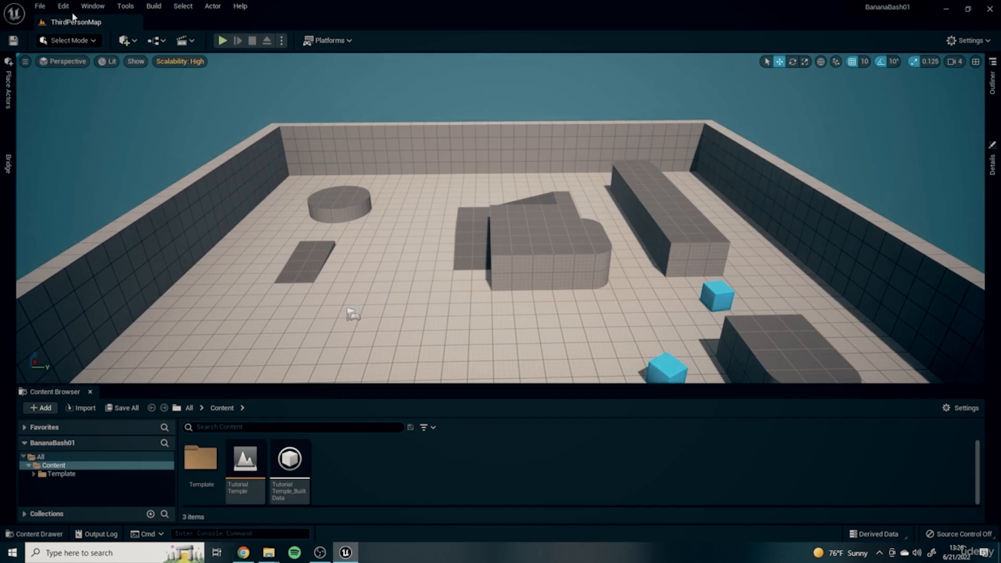
pyautogui.click(64, 7)
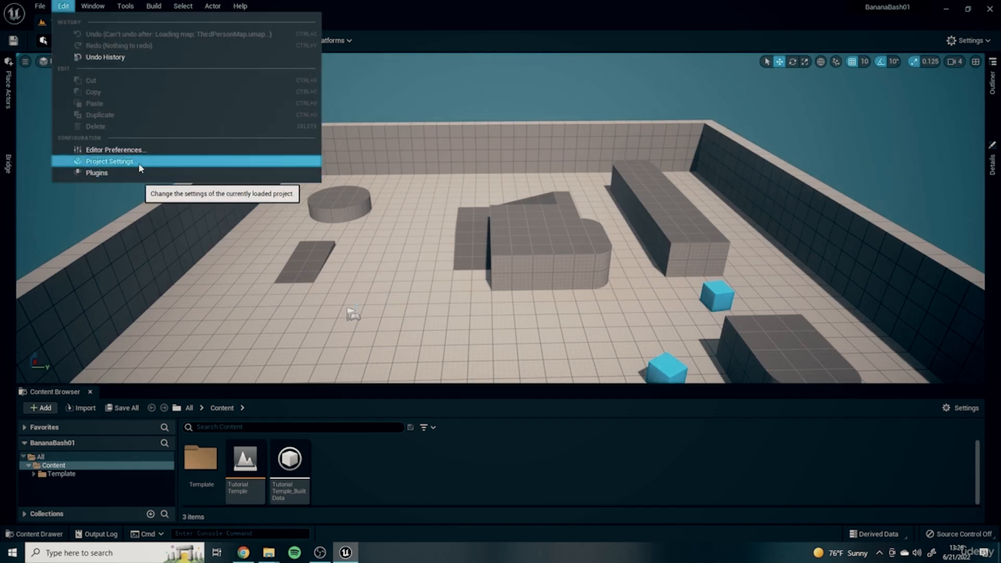
pyautogui.click(141, 166)
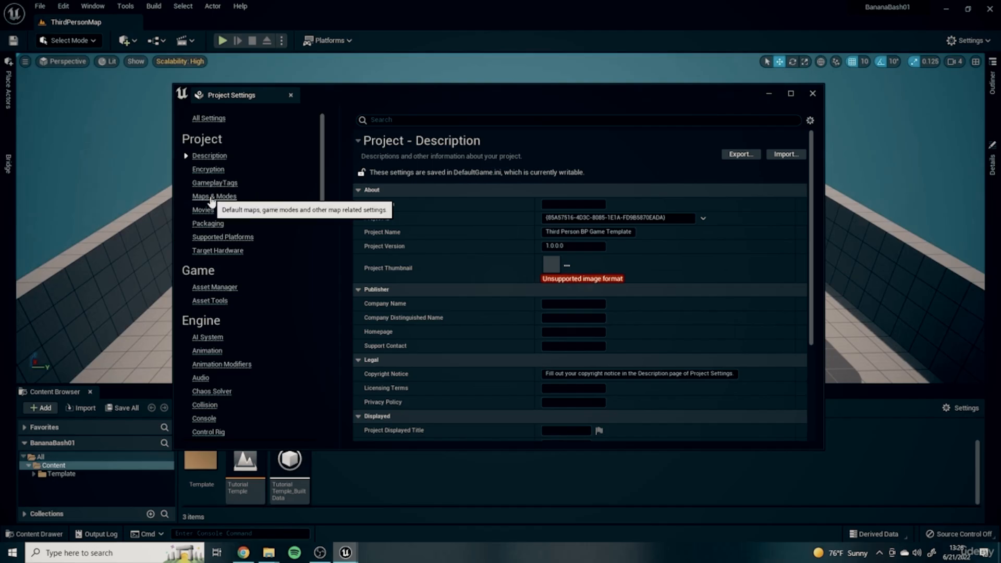
pyautogui.click(211, 197)
# - Set both the Editor Startup Map and the Game Default Map to TutorialTemple and close the project settings
pyautogui.click(613, 261)
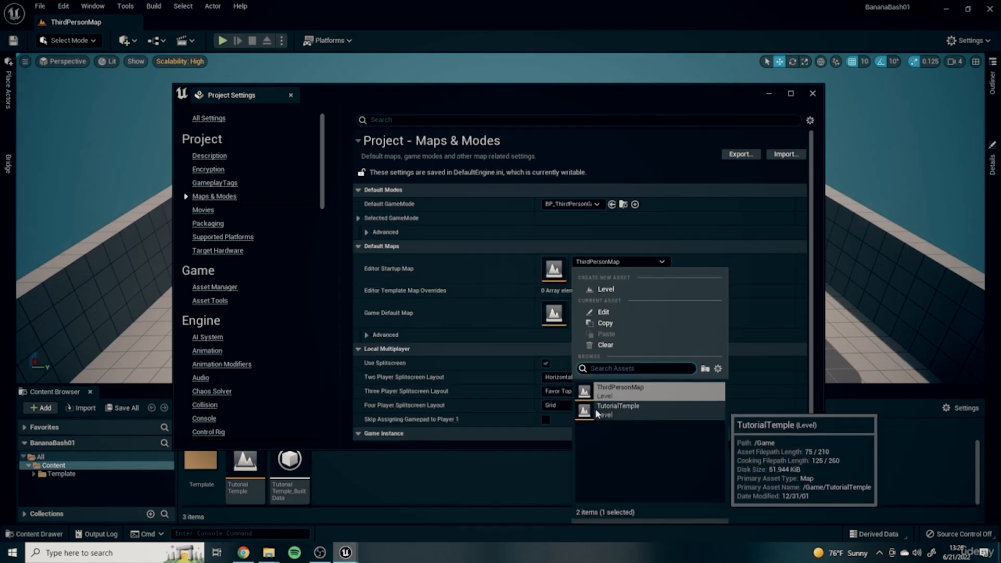
pyautogui.click(641, 412)
pyautogui.click(618, 305)
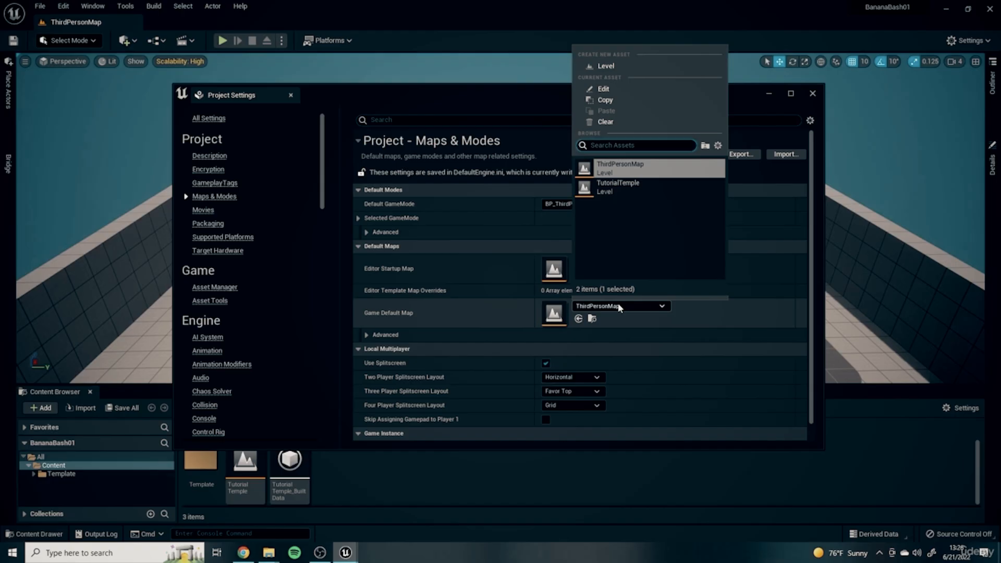
pyautogui.click(616, 183)
pyautogui.click(812, 93)
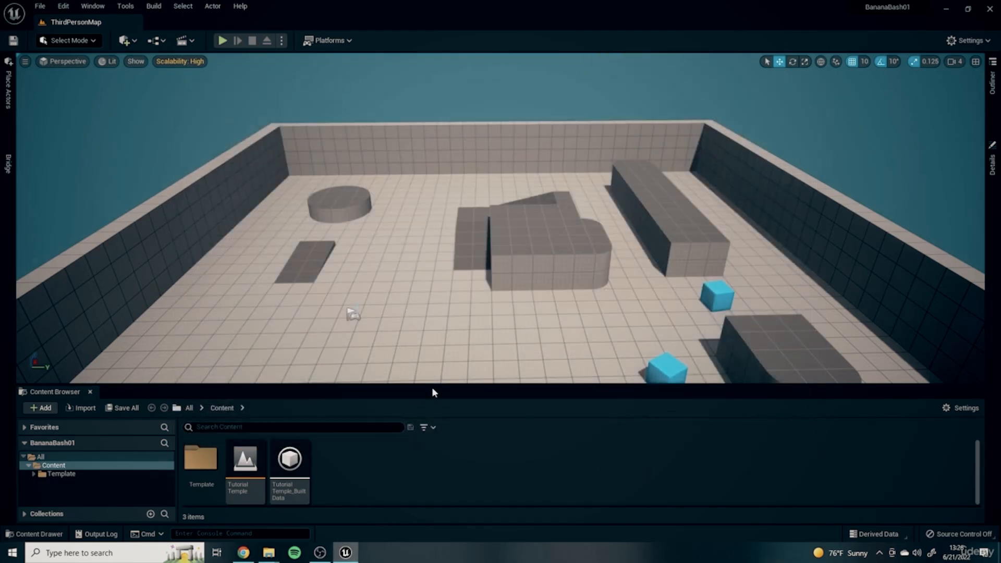
# - Open the TutorialTemple level from the Content folder and enlarge the viewport by shrinking the Content Browser
pyautogui.moveTo(444, 385); pyautogui.dragTo(454, 323)
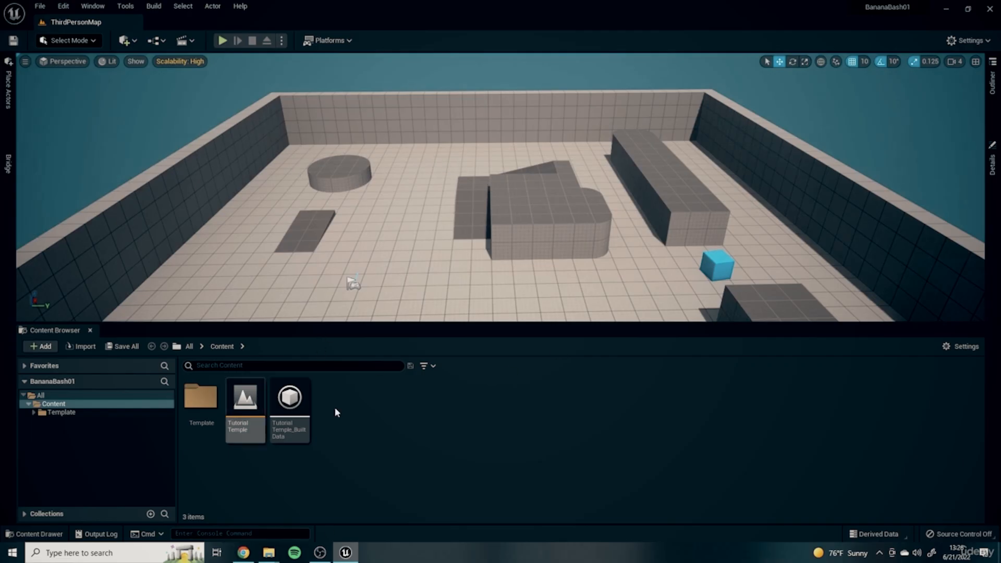
pyautogui.doubleClick(244, 404)
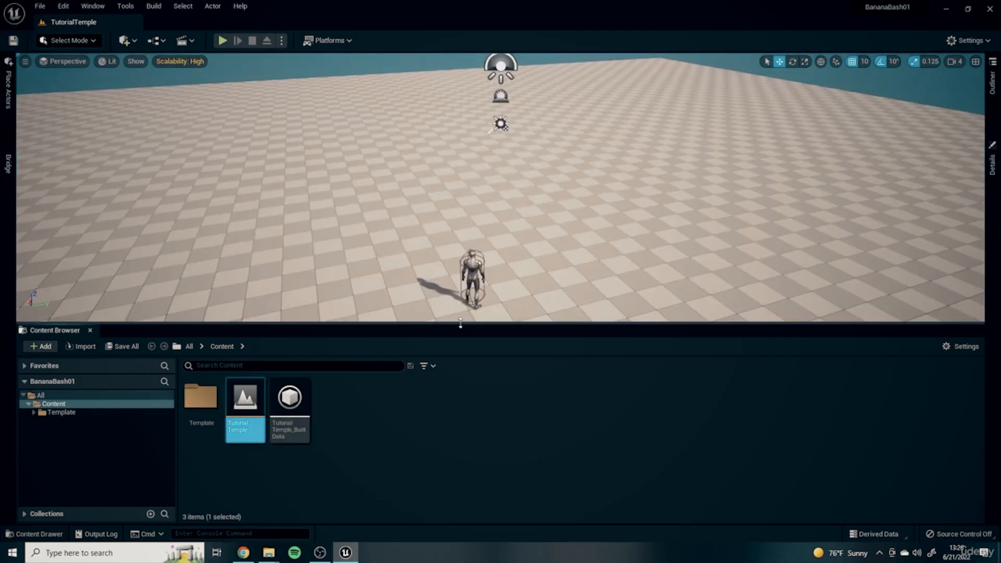
pyautogui.moveTo(461, 323); pyautogui.dragTo(485, 450)
pyautogui.moveTo(533, 418)
pyautogui.mouseDown(button='right')
pyautogui.moveTo(432, 417)
pyautogui.moveTo(537, 433)
pyautogui.moveTo(552, 420)
pyautogui.mouseUp(button='right')
pyautogui.press('a')
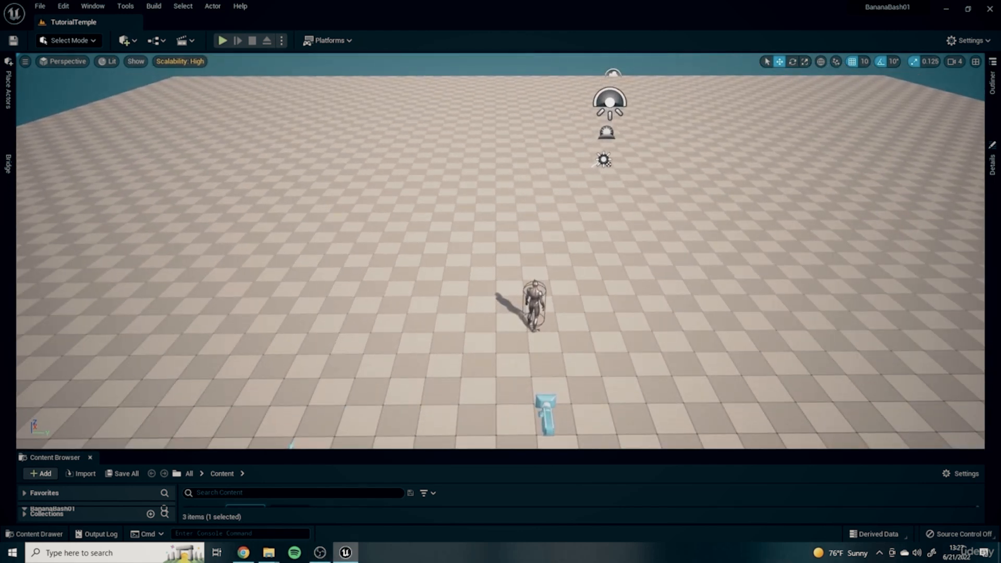
pyautogui.moveTo(317, 234); pyautogui.dragTo(318, 266, button='right')
pyautogui.press('d')
pyautogui.press('a')
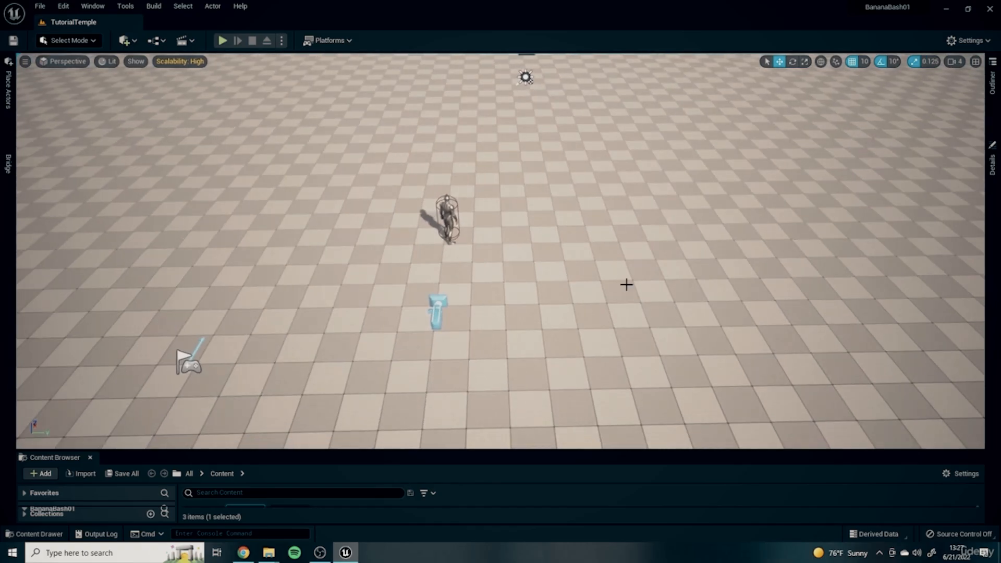